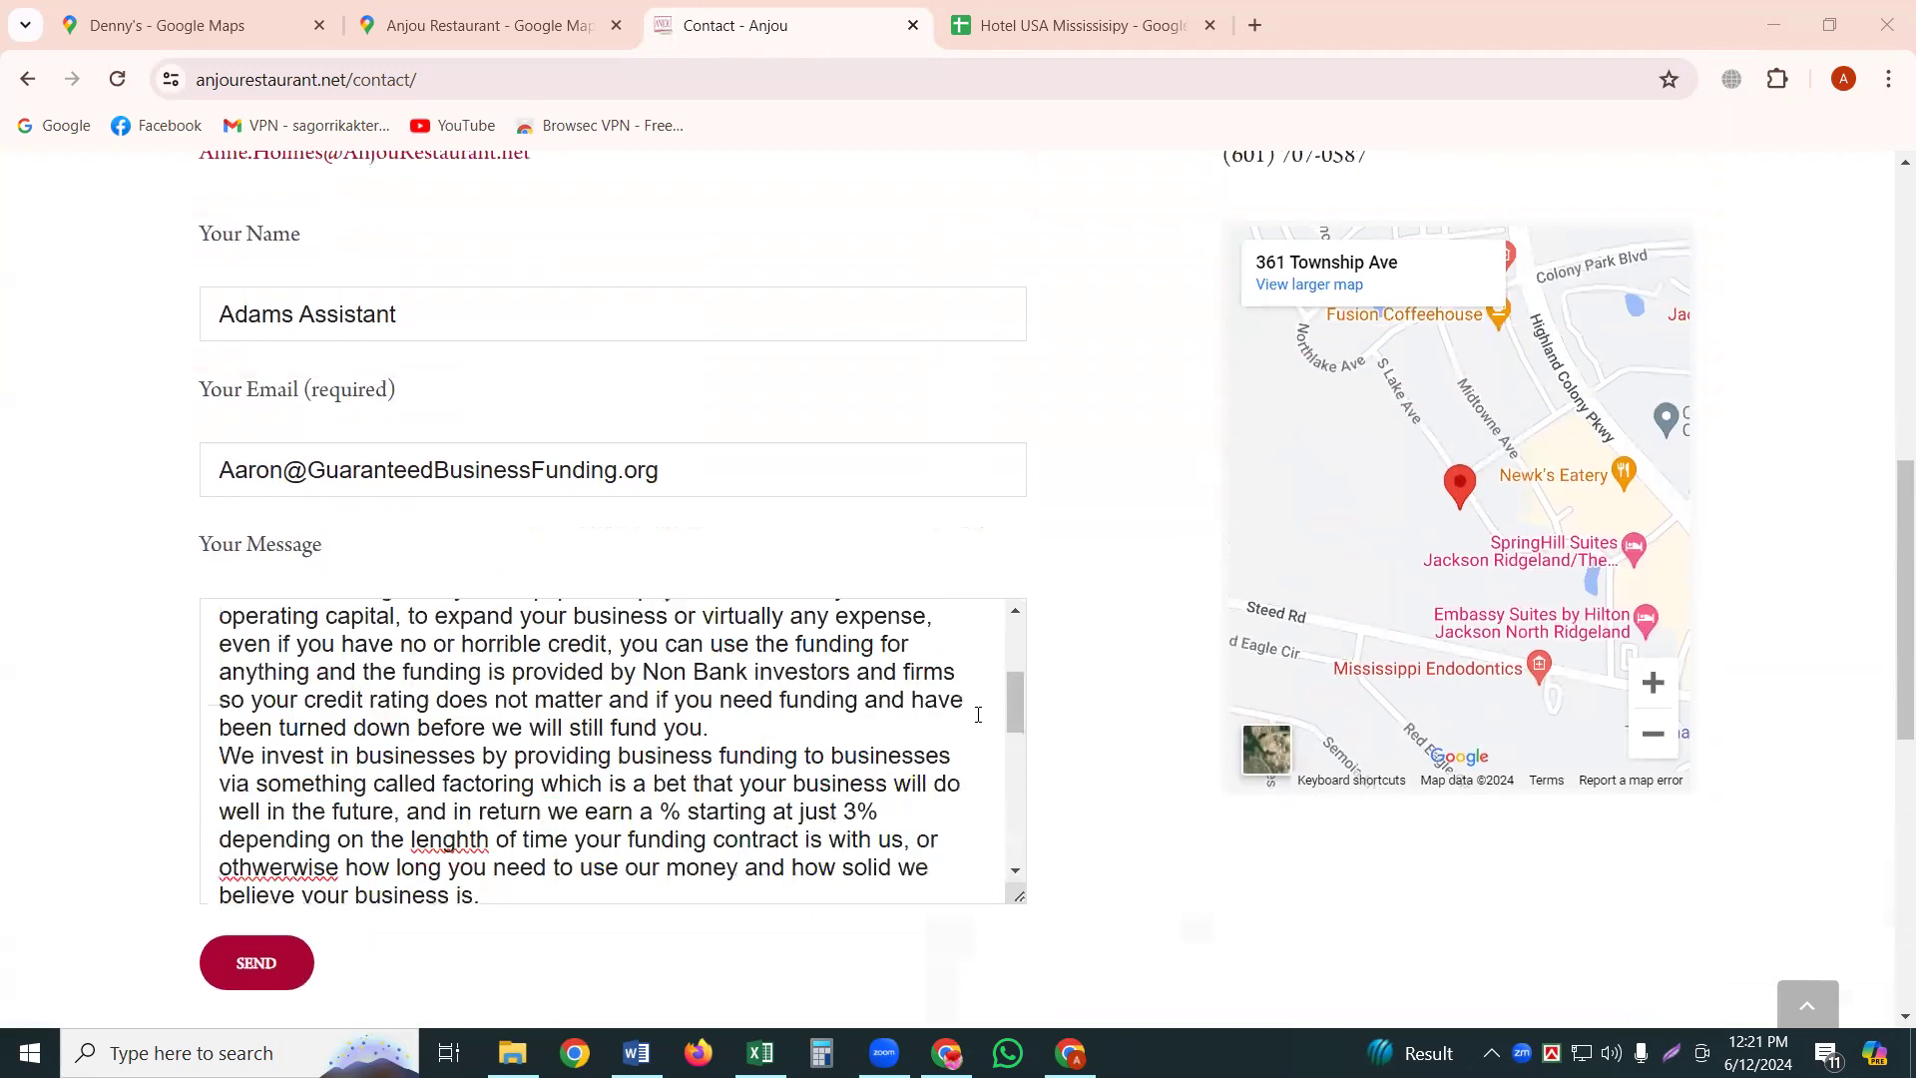
Review the filled-in name, email and message fields of the Anjou restaurant contact form.
scroll(974, 601, up, 2)
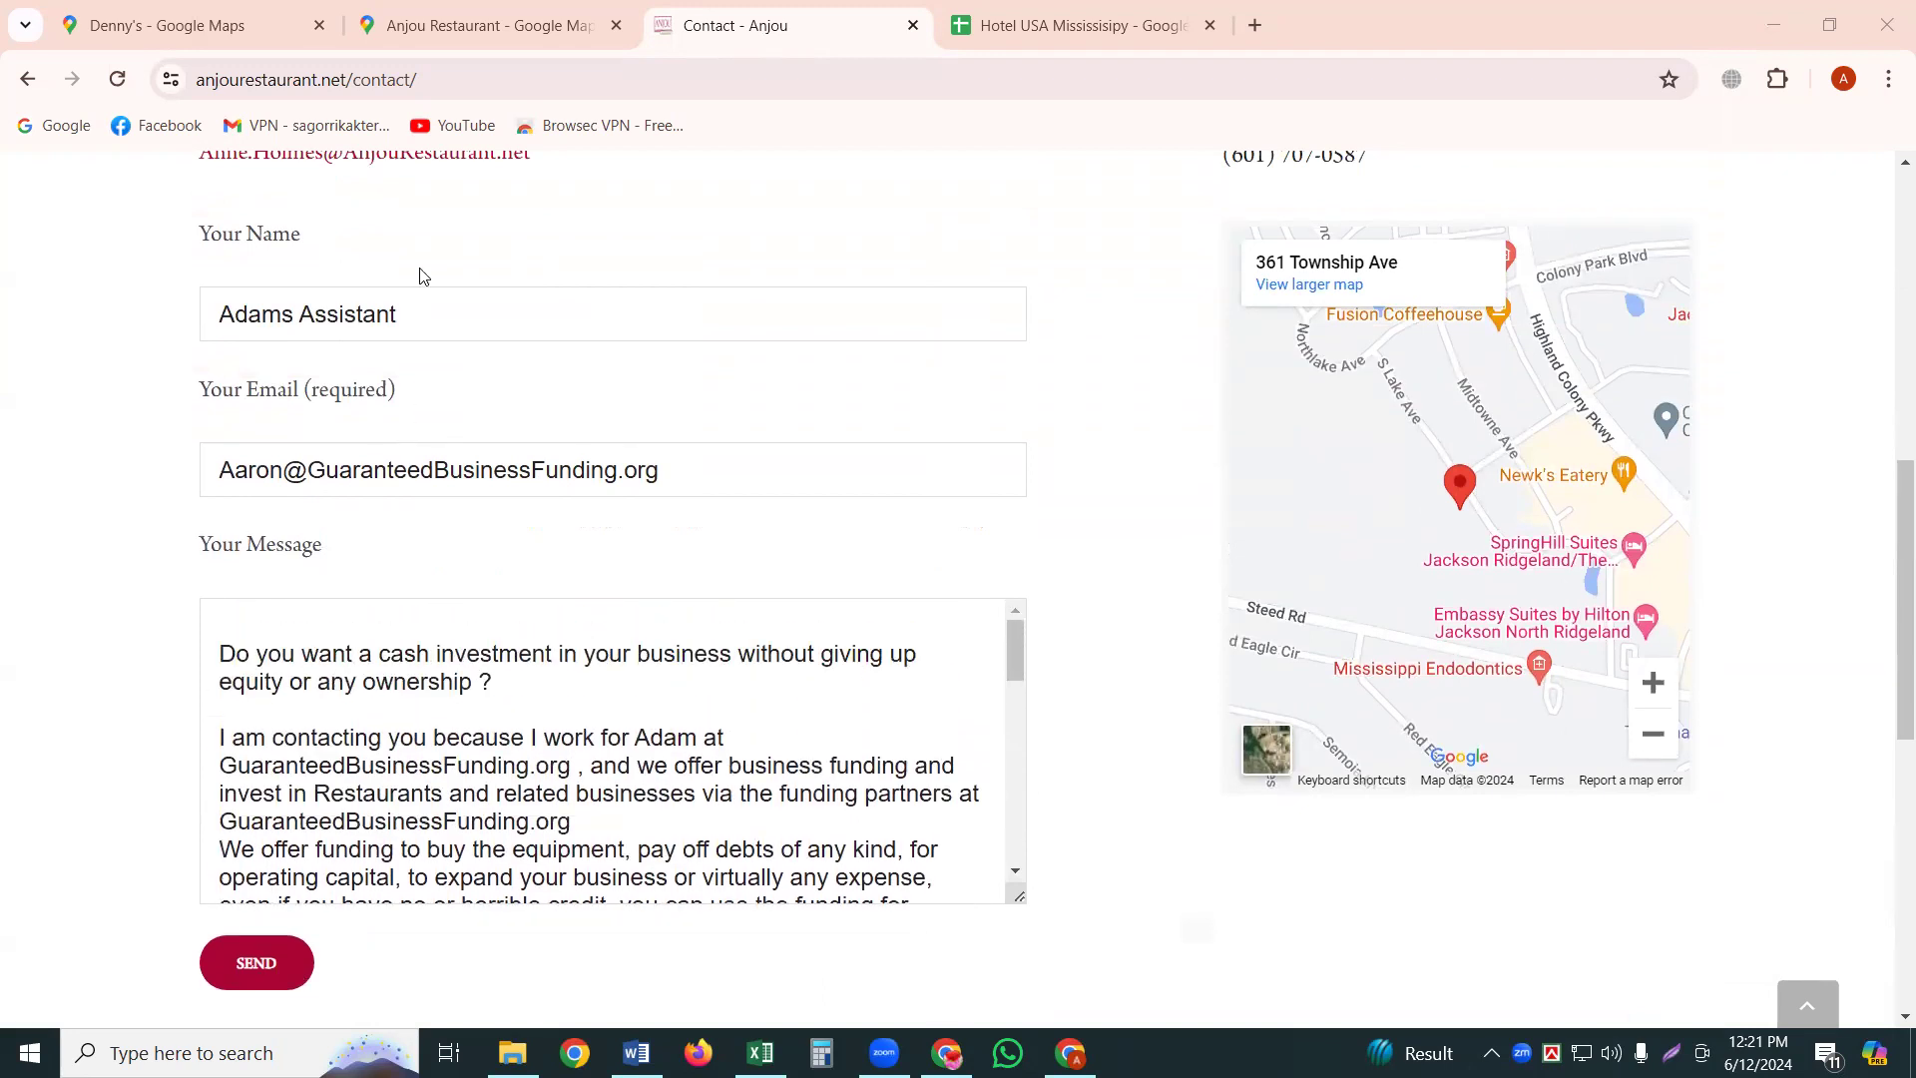
scroll(316, 540, down, 3)
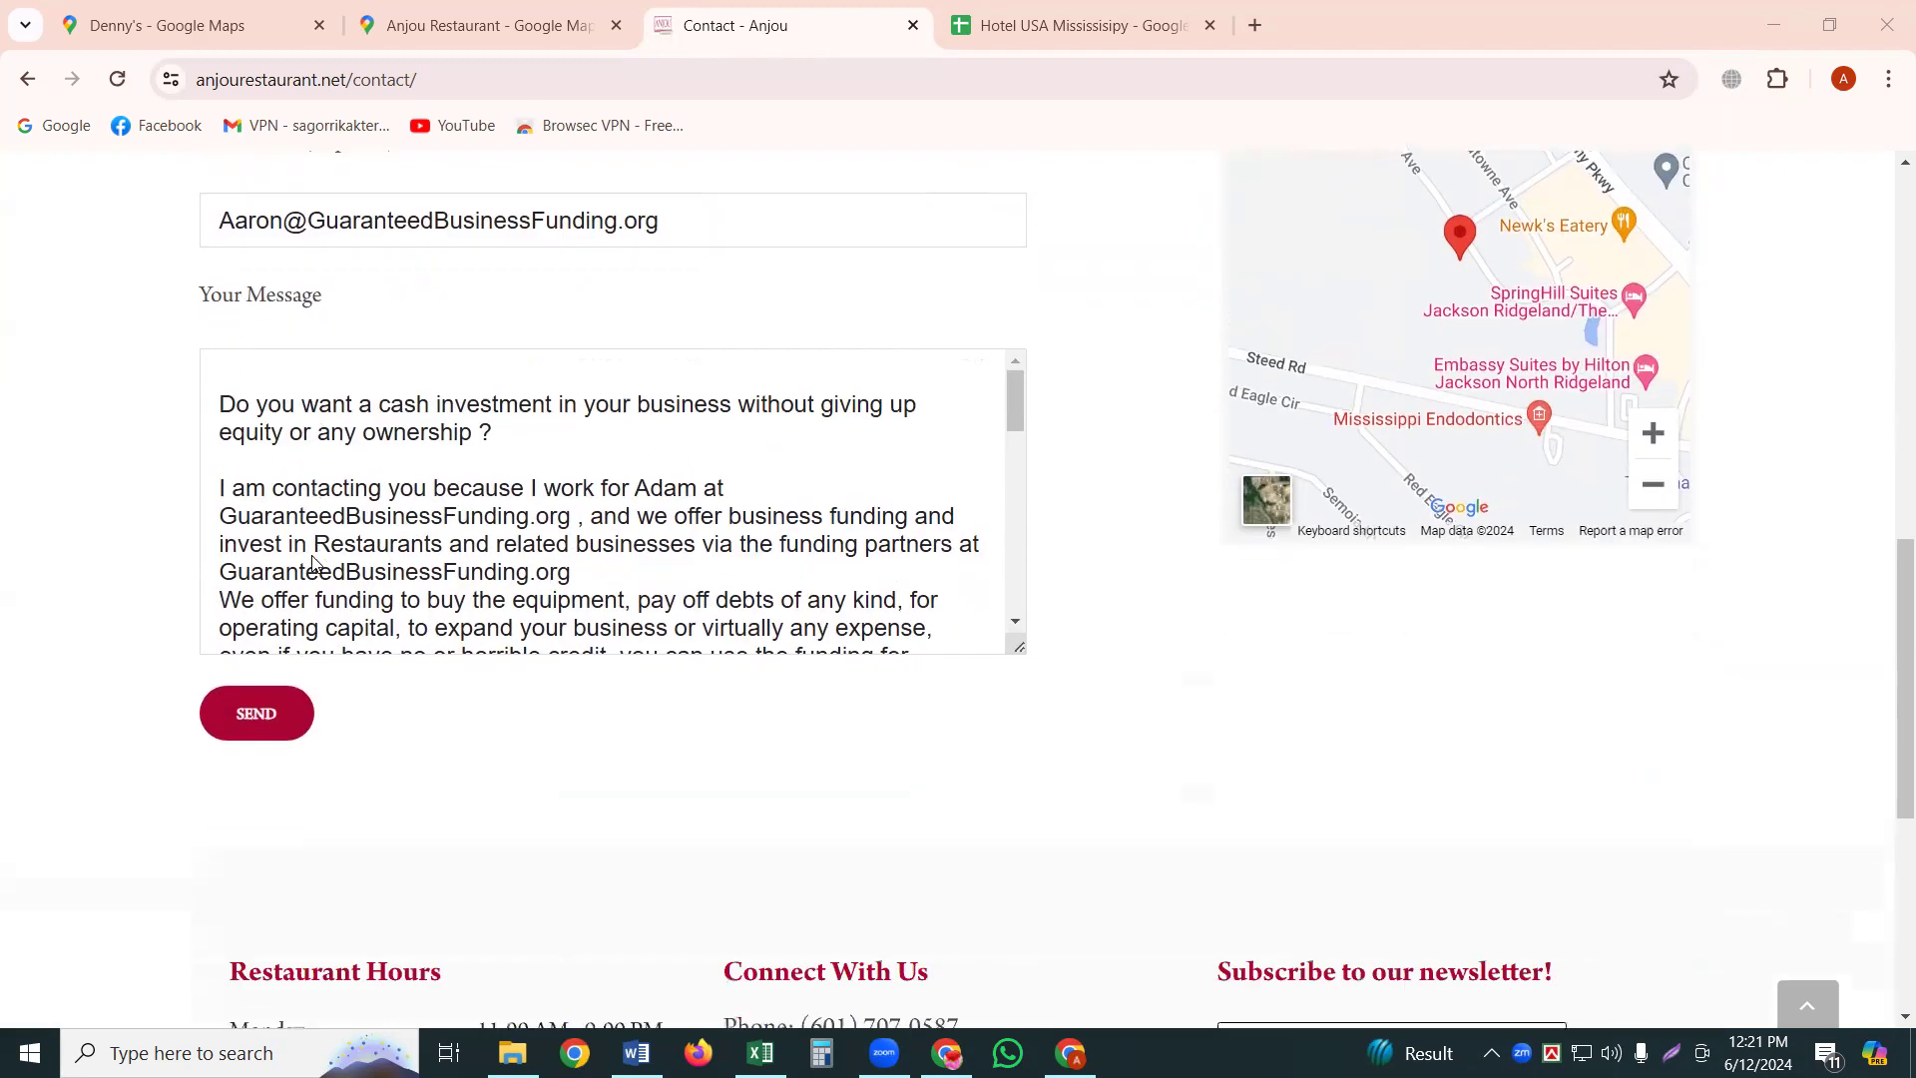
scroll(399, 529, up, 5)
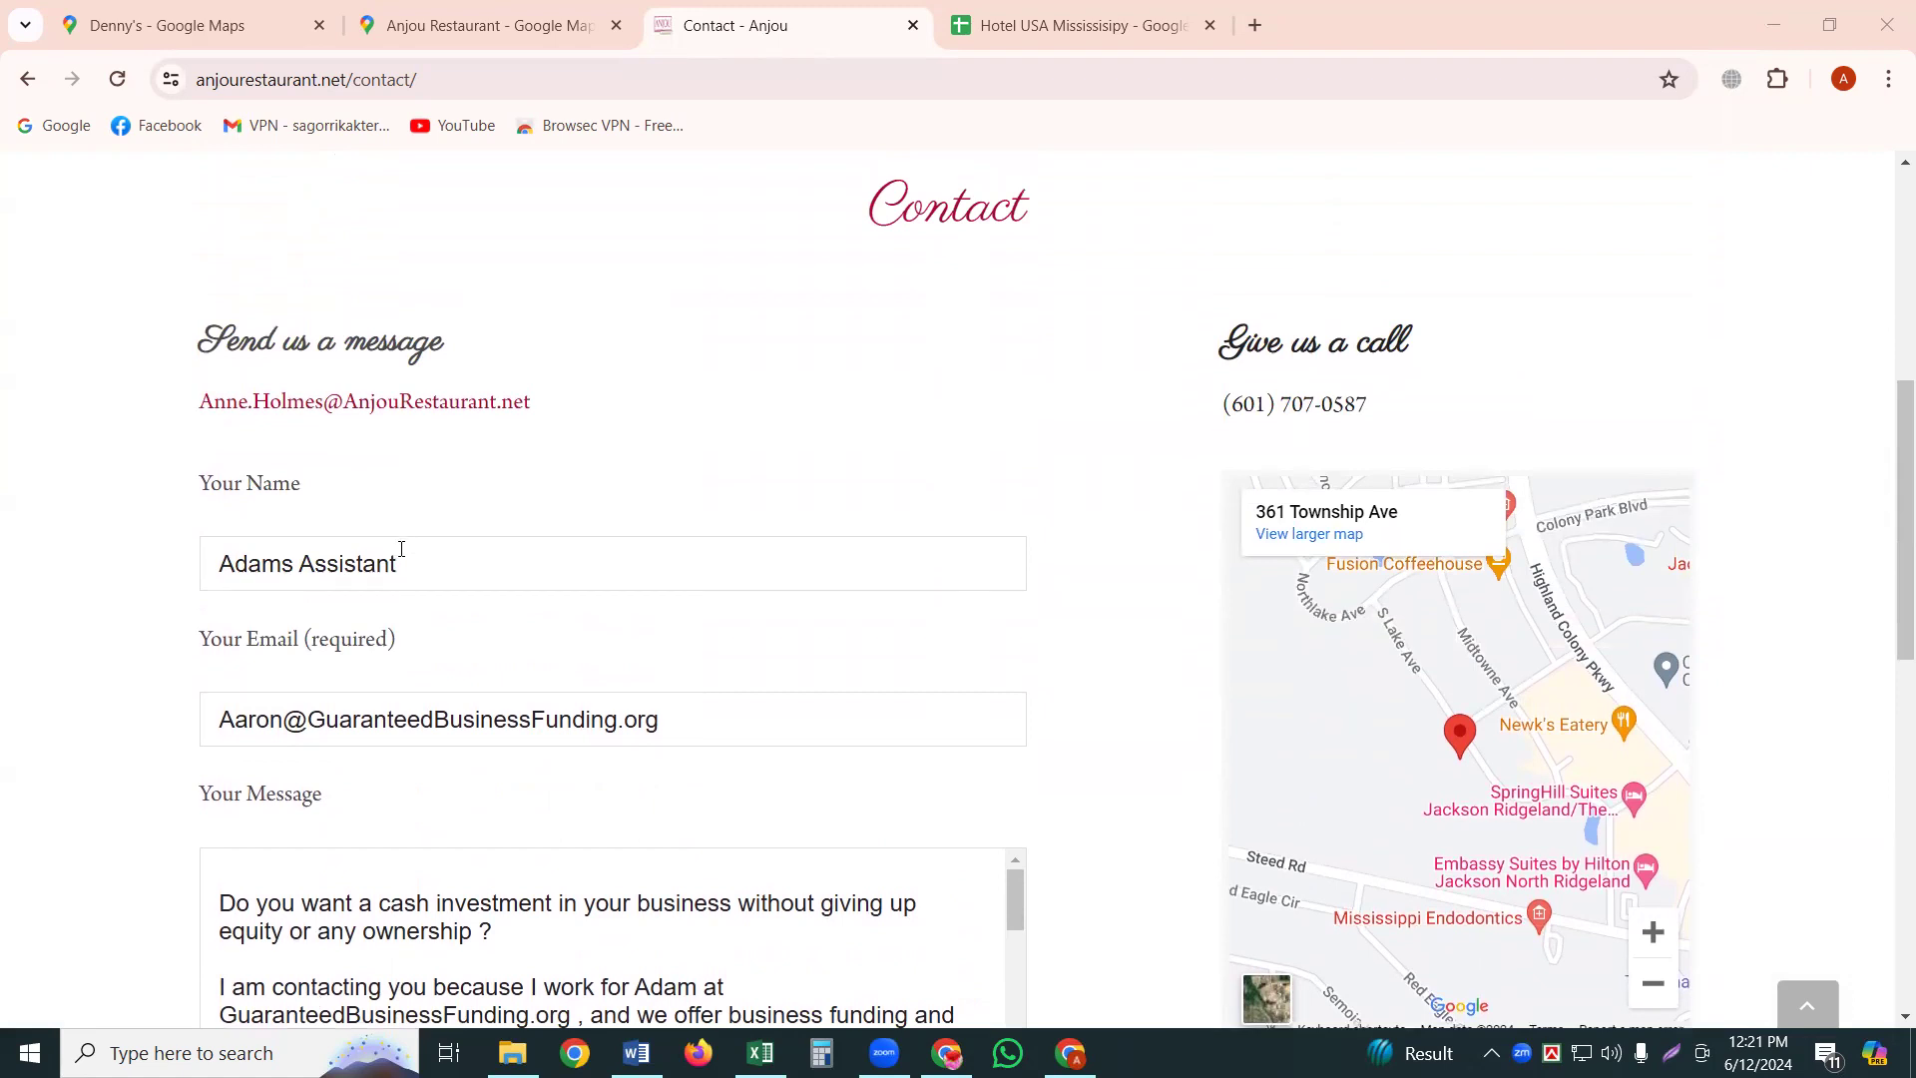
scroll(404, 544, up, 4)
scroll(408, 603, down, 4)
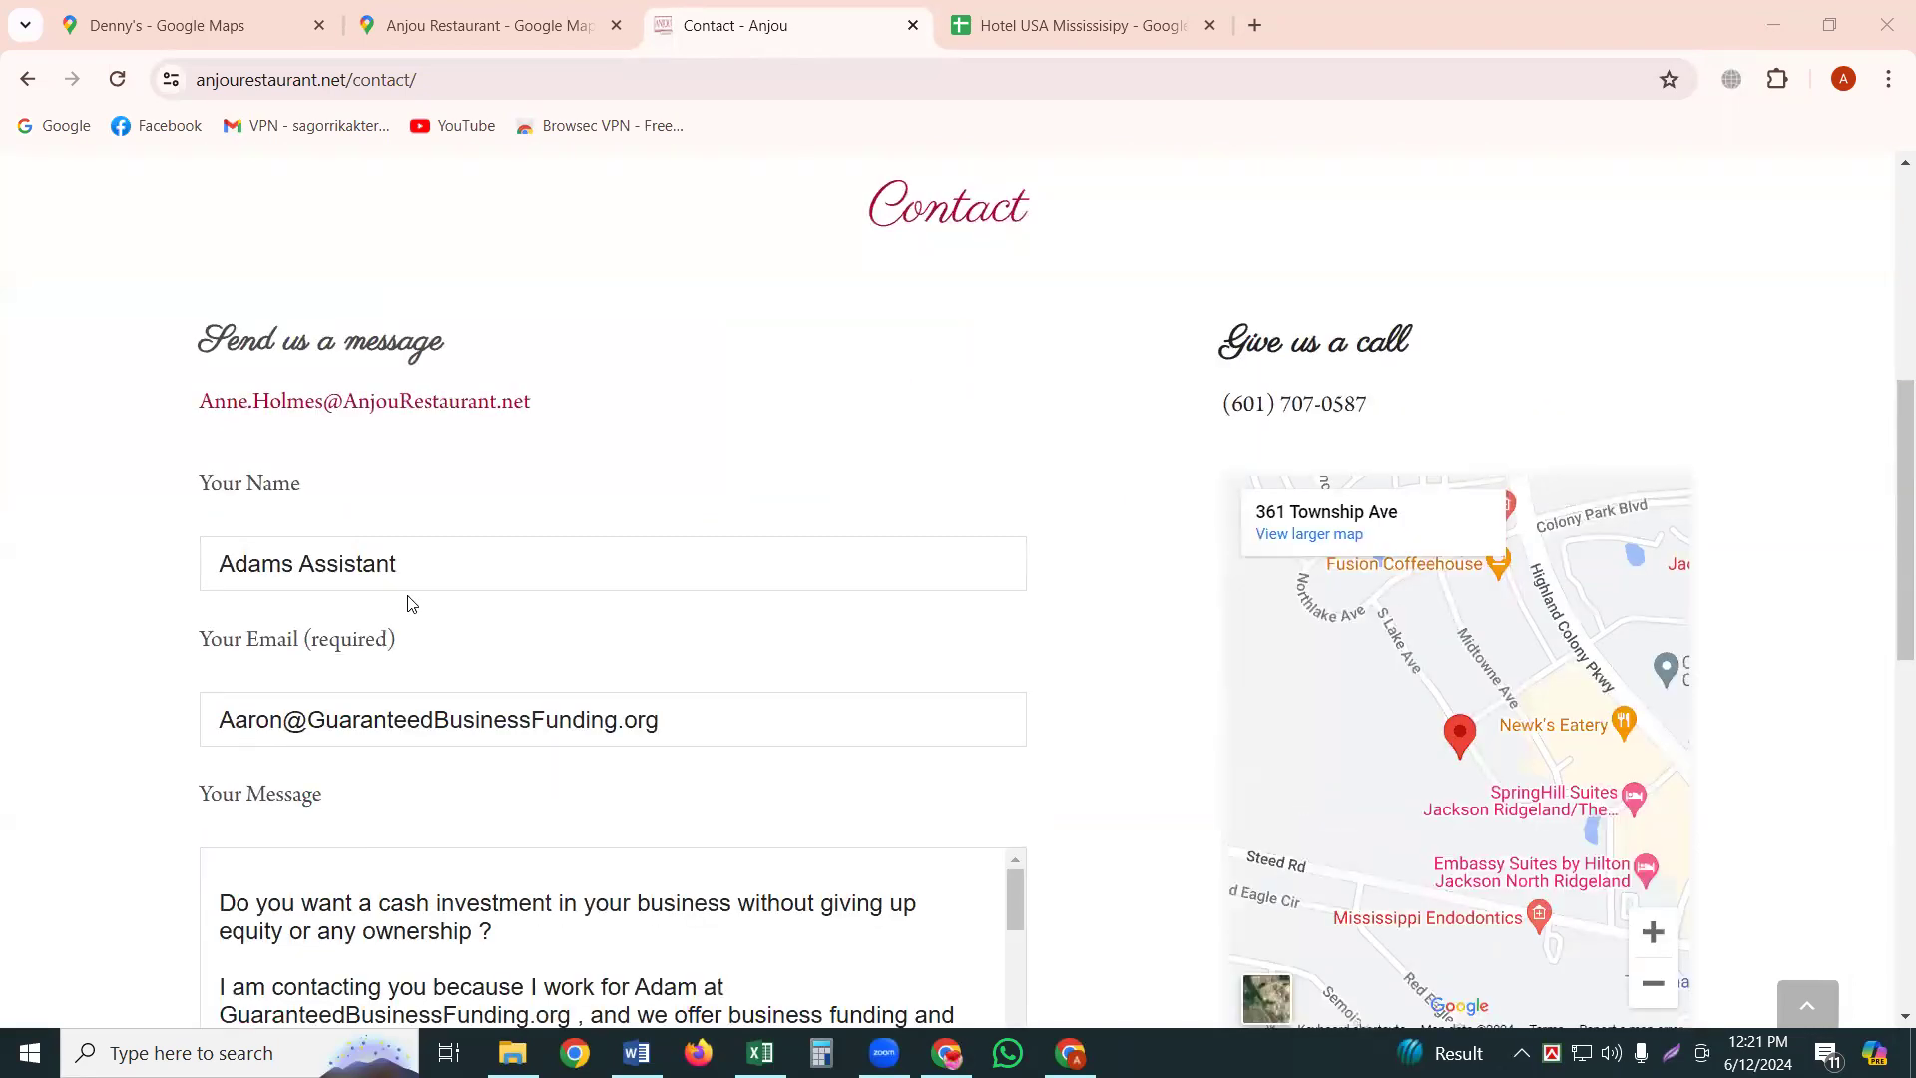
scroll(408, 603, down, 5)
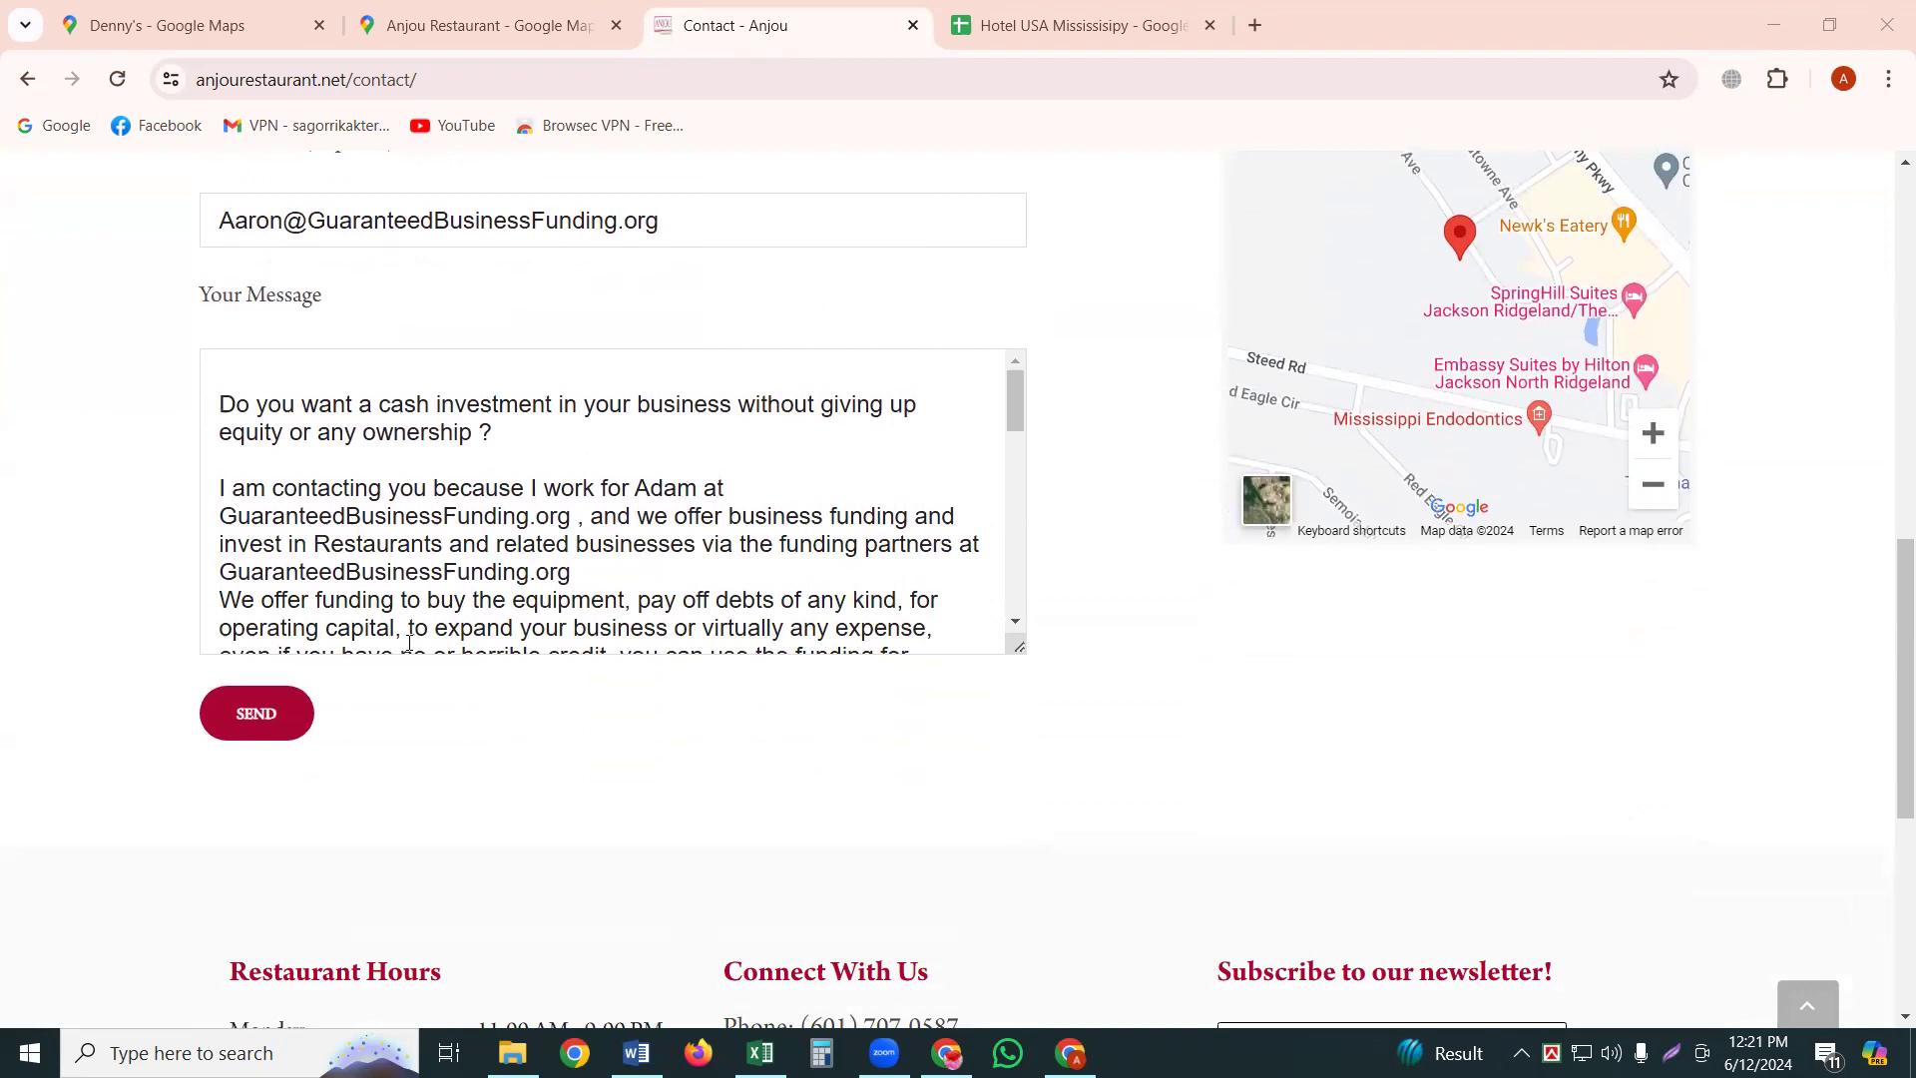
scroll(408, 643, up, 3)
scroll(409, 642, up, 3)
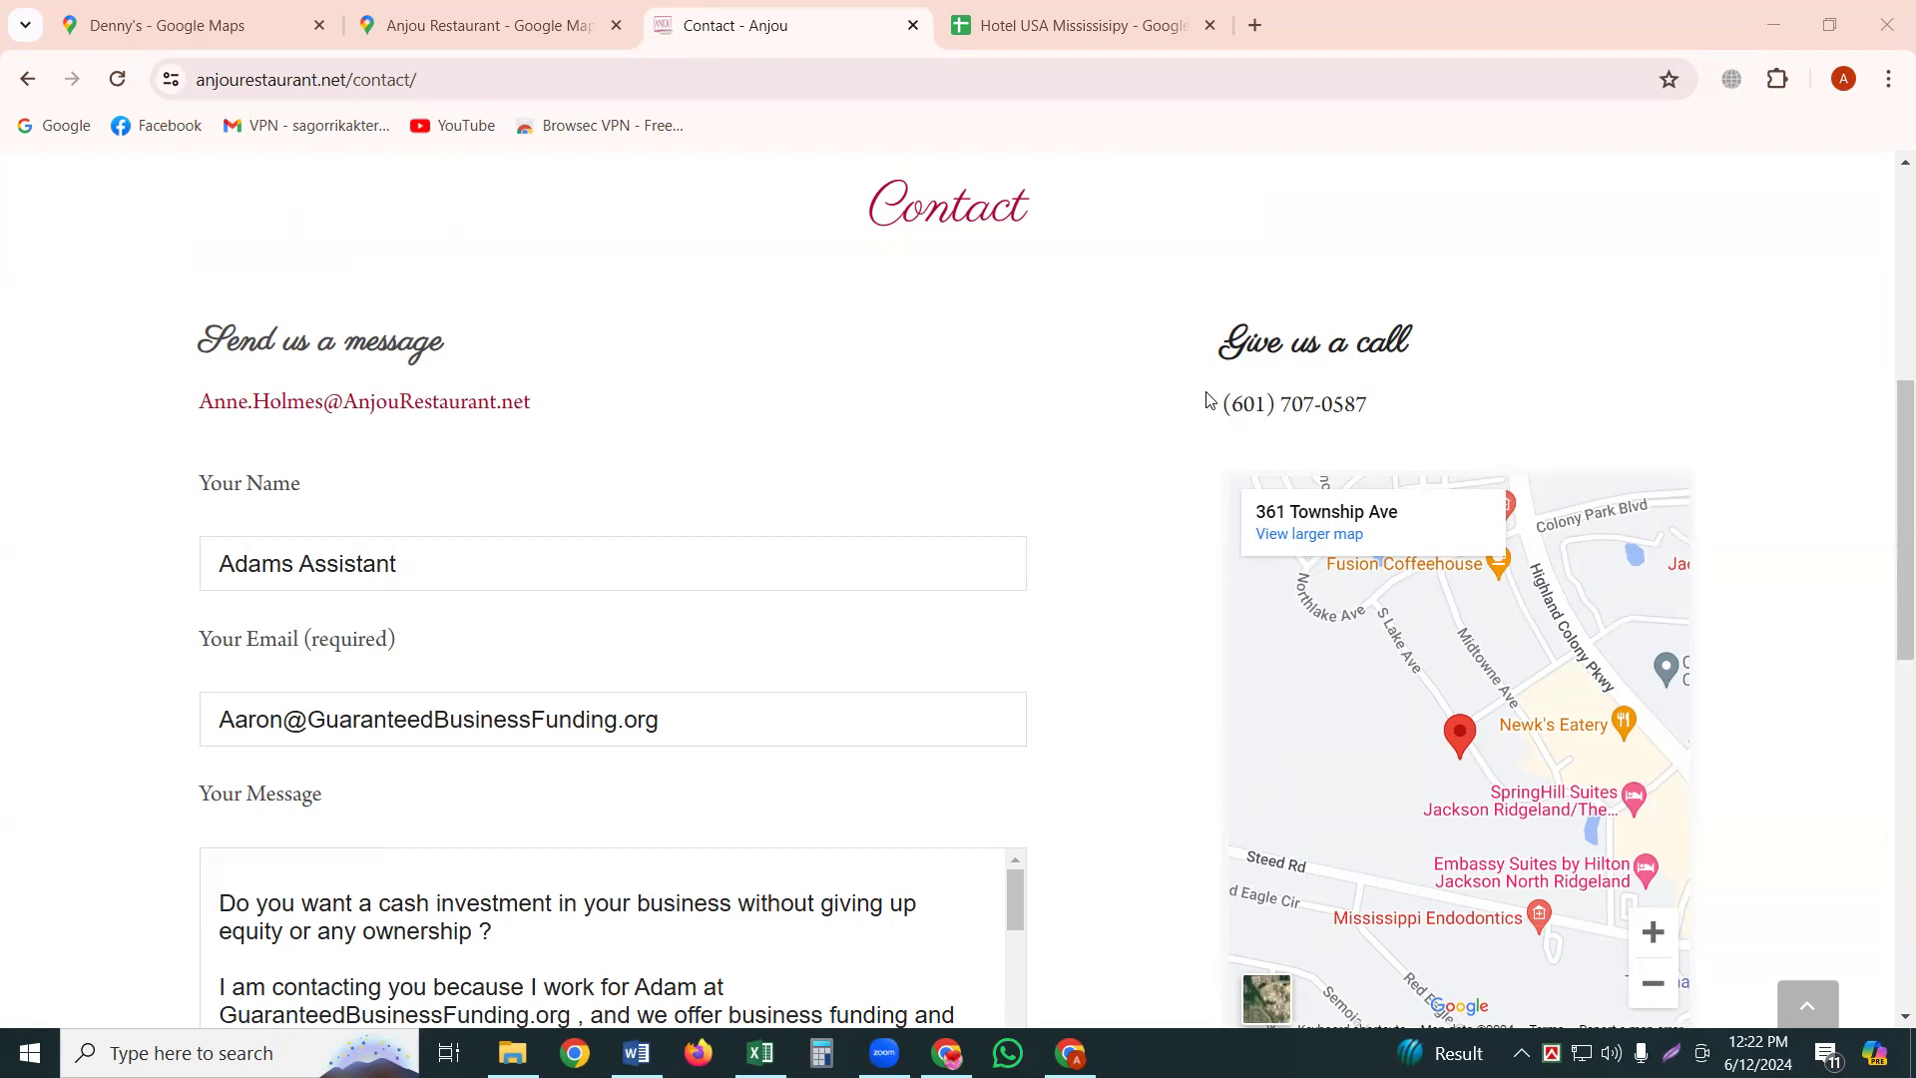
Capture a screenshot of the filled-in contact form area, upload it online and copy its link.
key(Print)
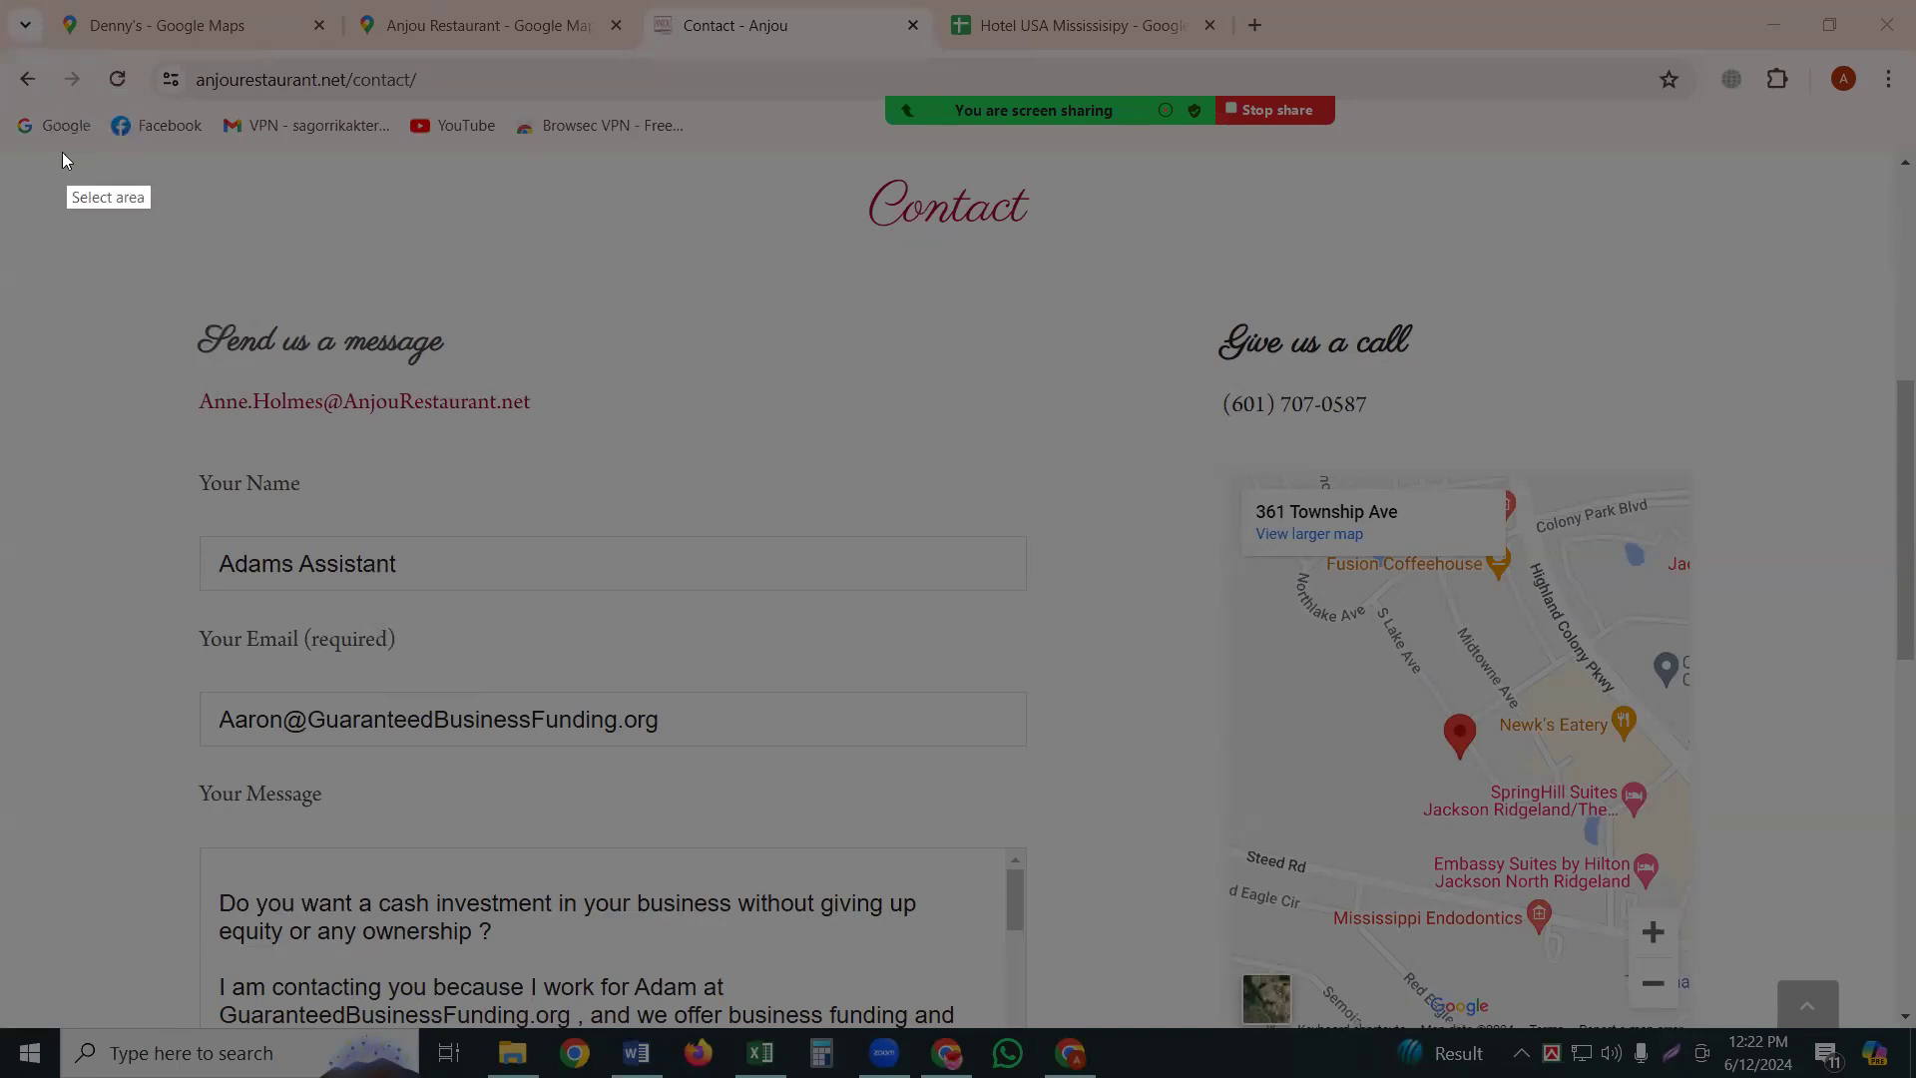
drag(52, 155, 1913, 812)
drag(1892, 909, 1890, 1025)
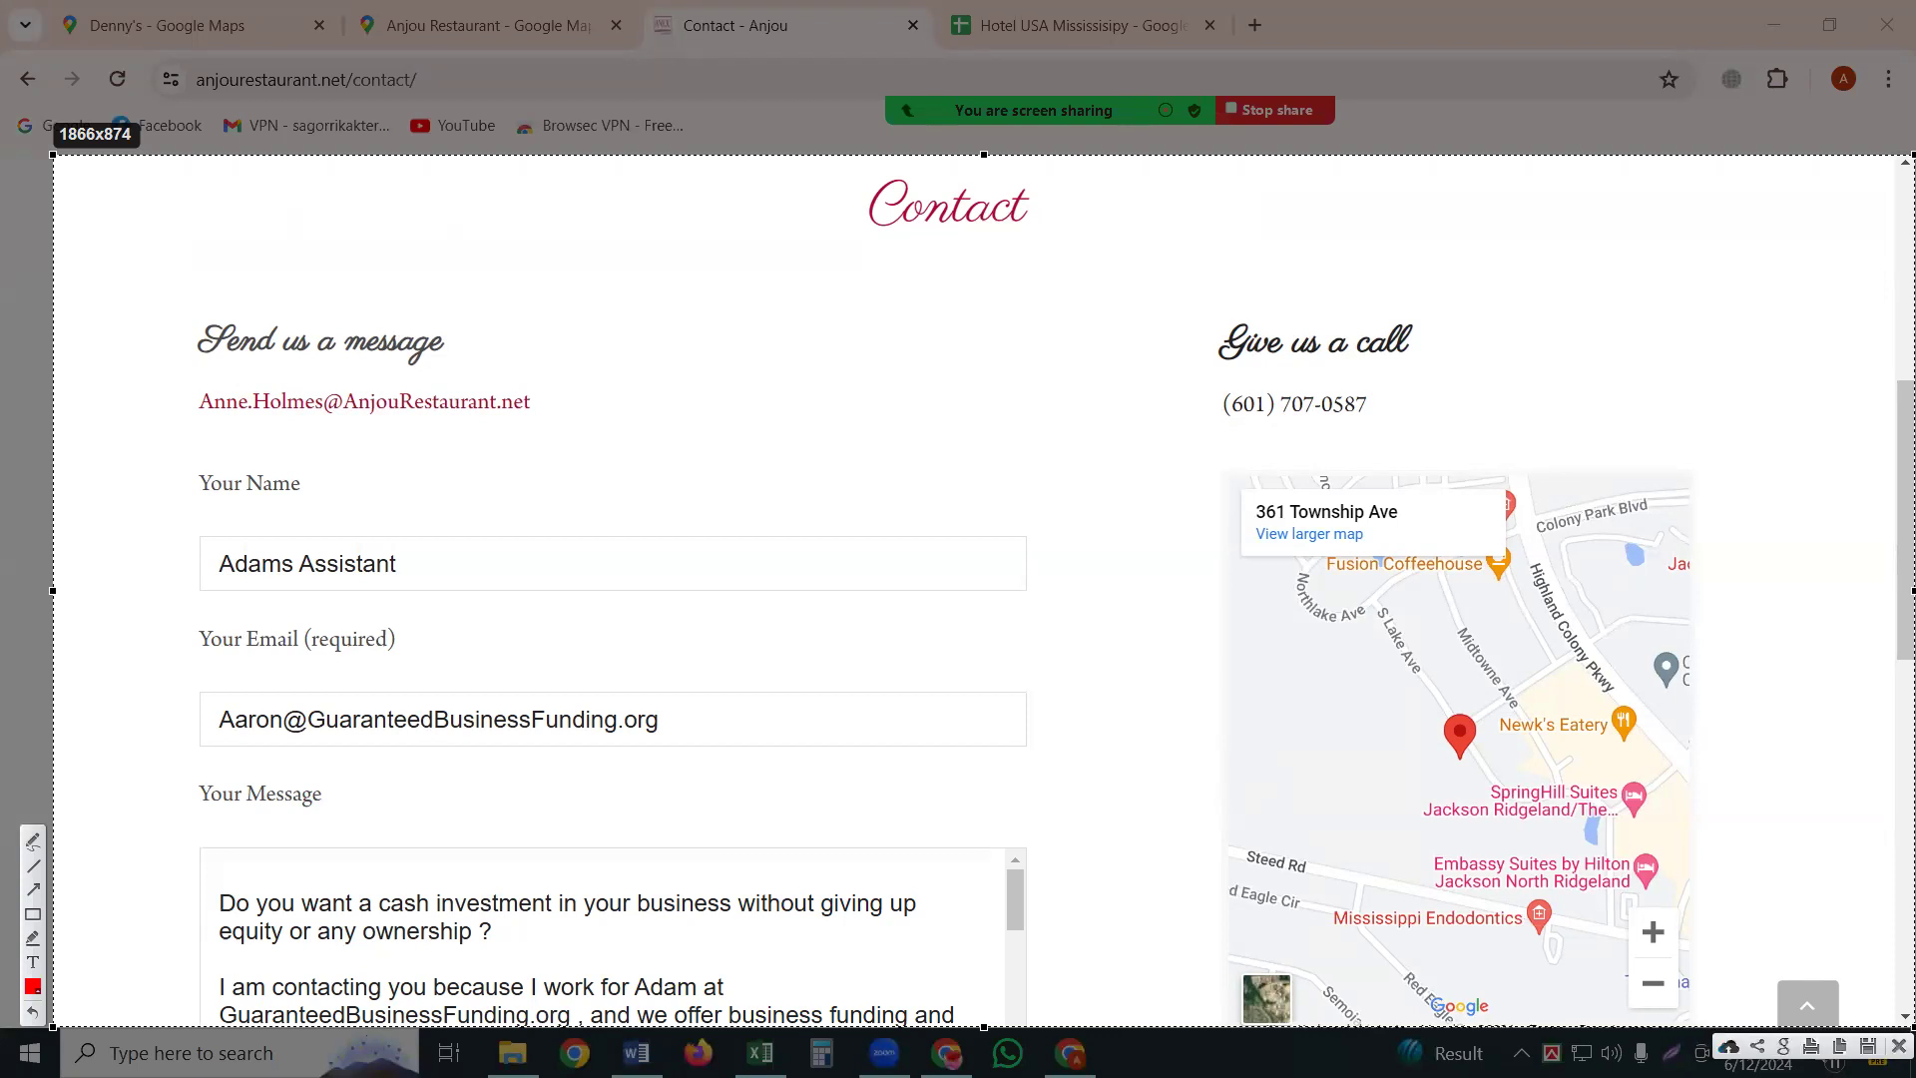
click(1729, 1045)
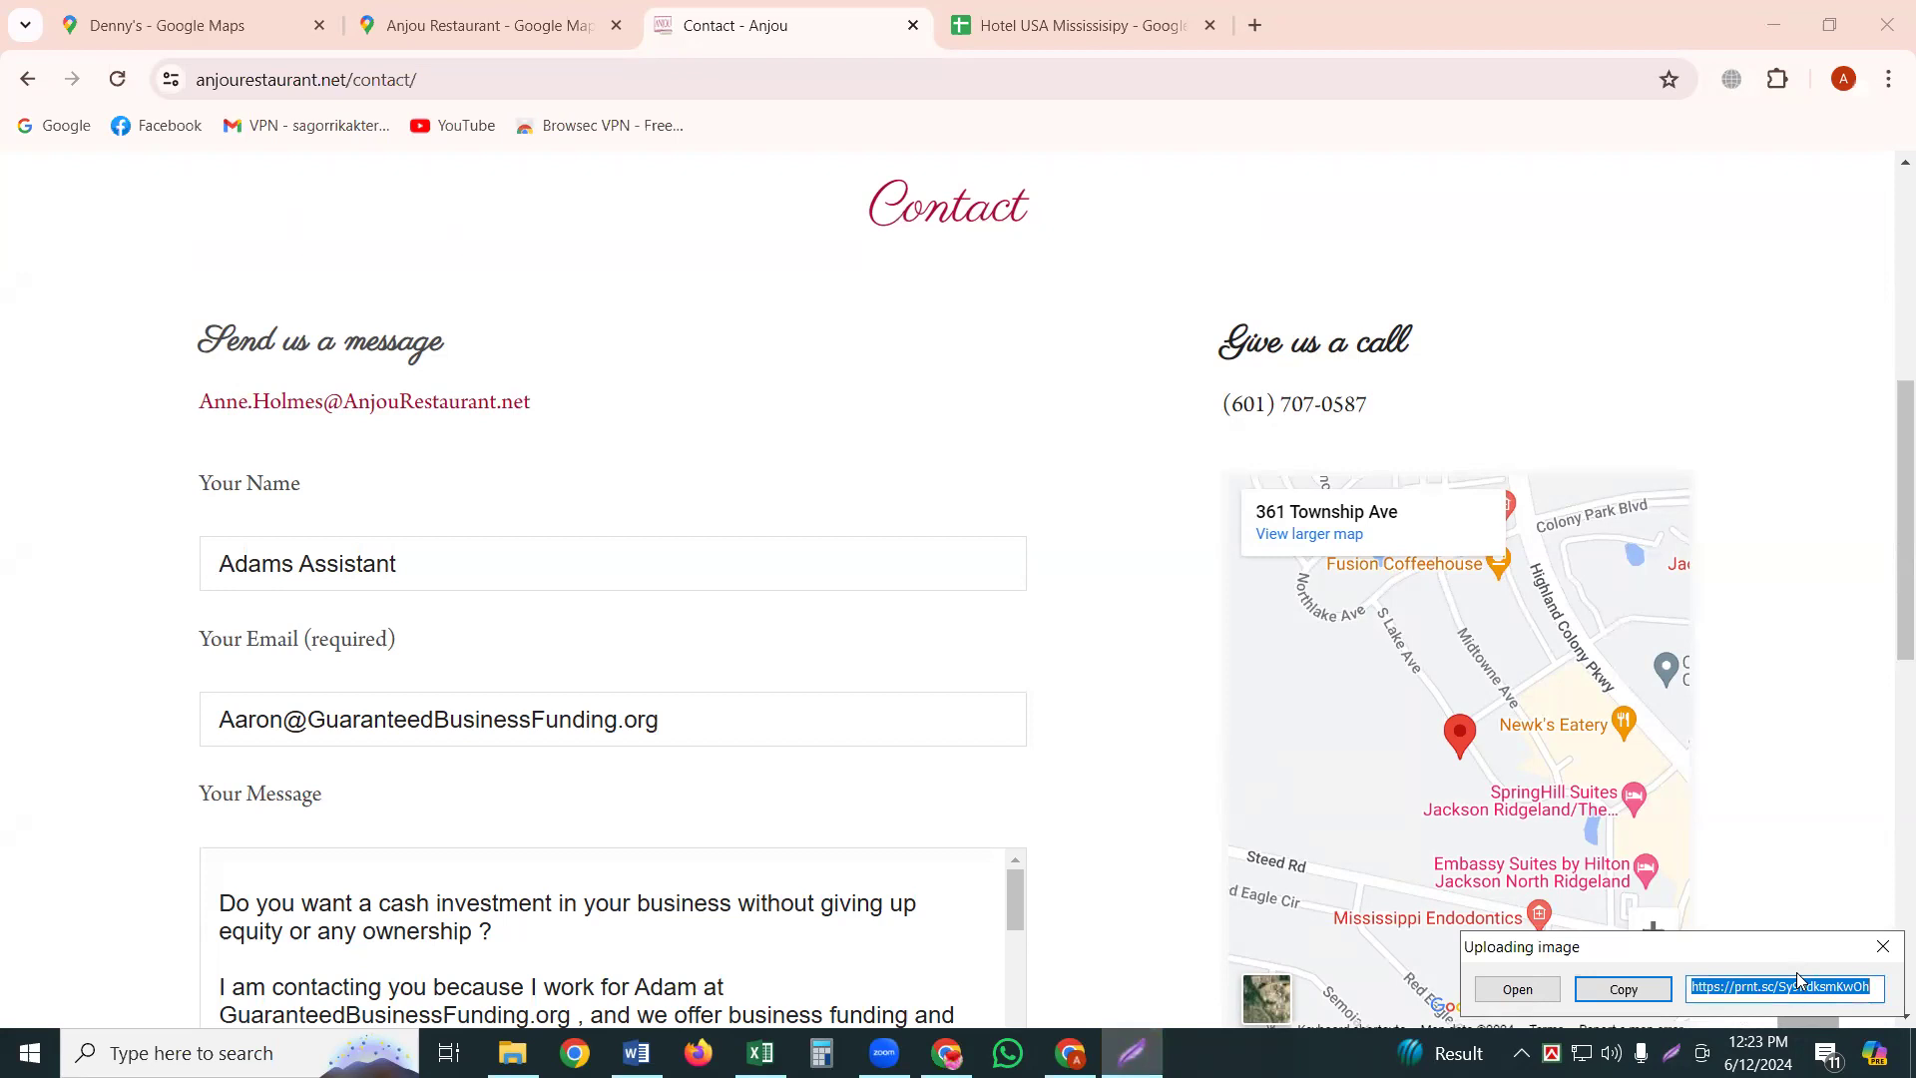
click(1624, 990)
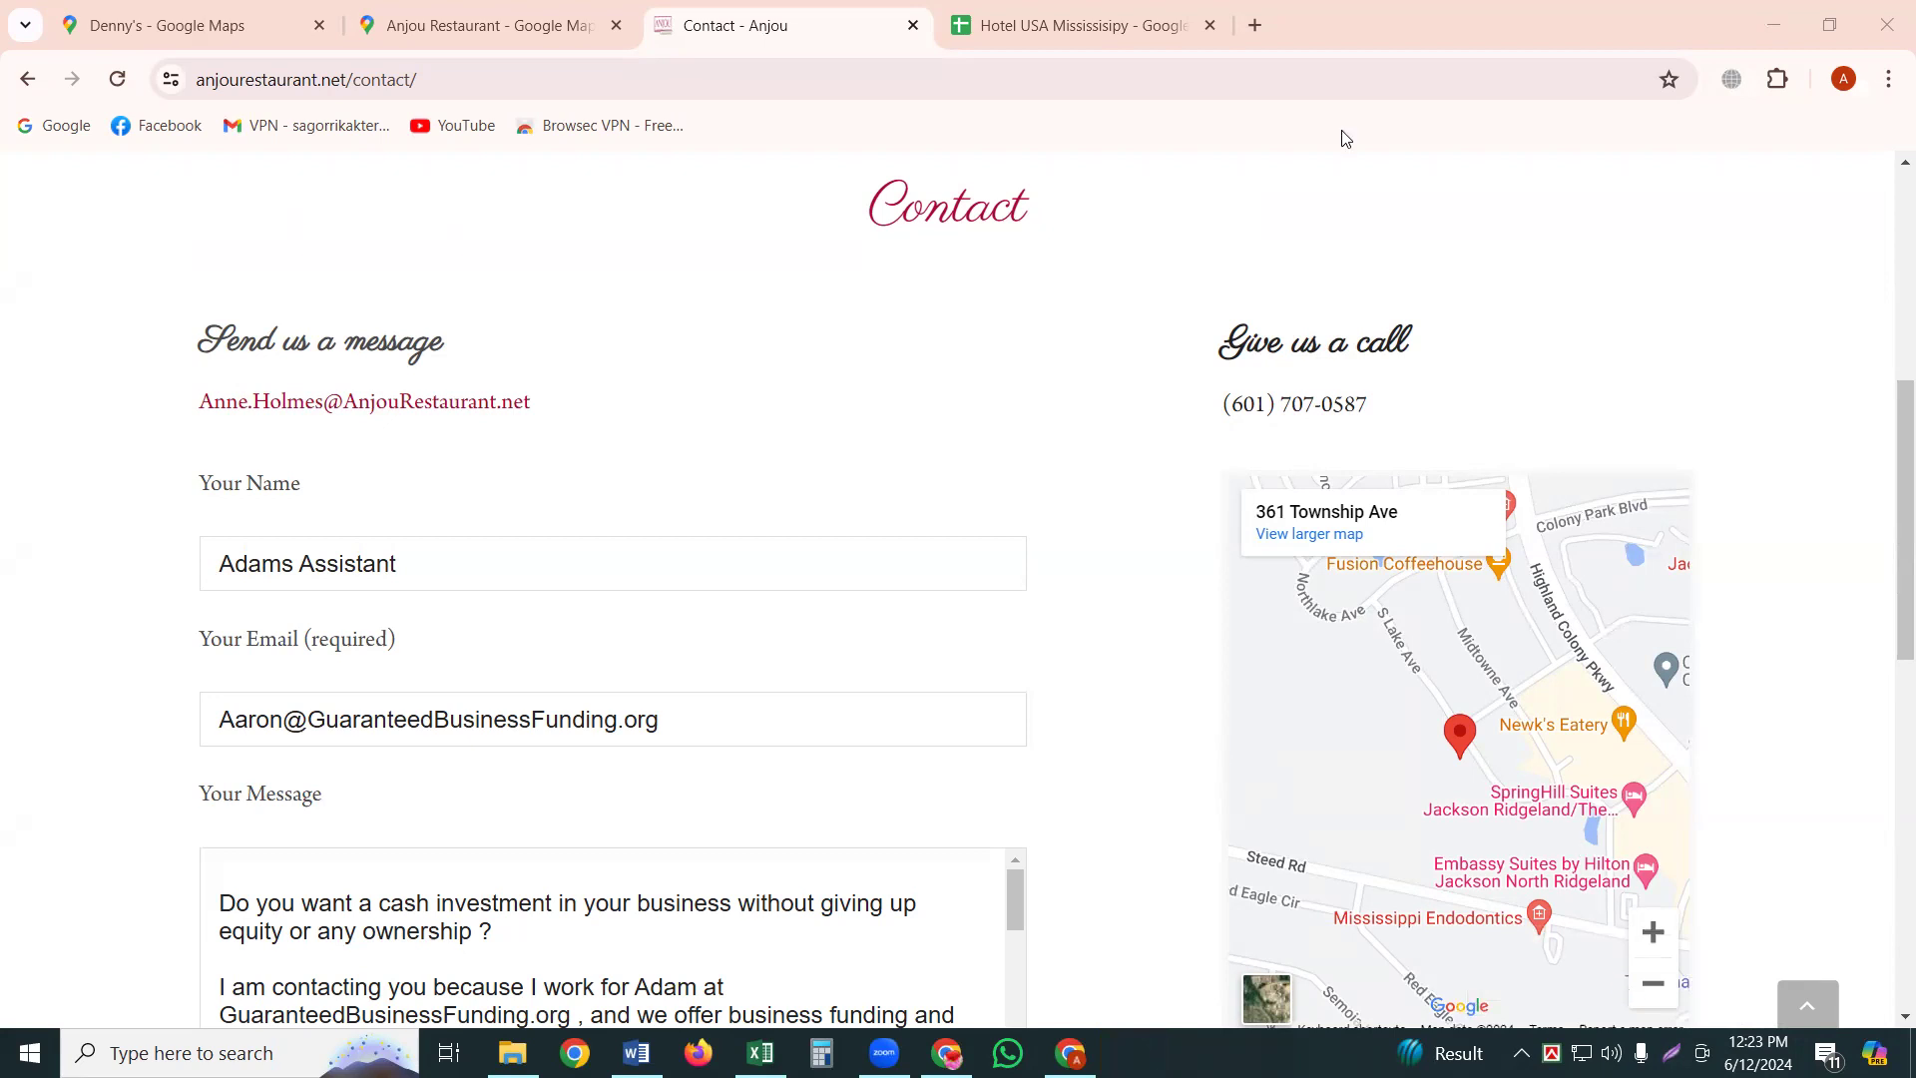
Paste the copied screenshot link into cell E2 under Screen Shoot - 01 in the Hotel USA Mississisipy spreadsheet.
click(1074, 22)
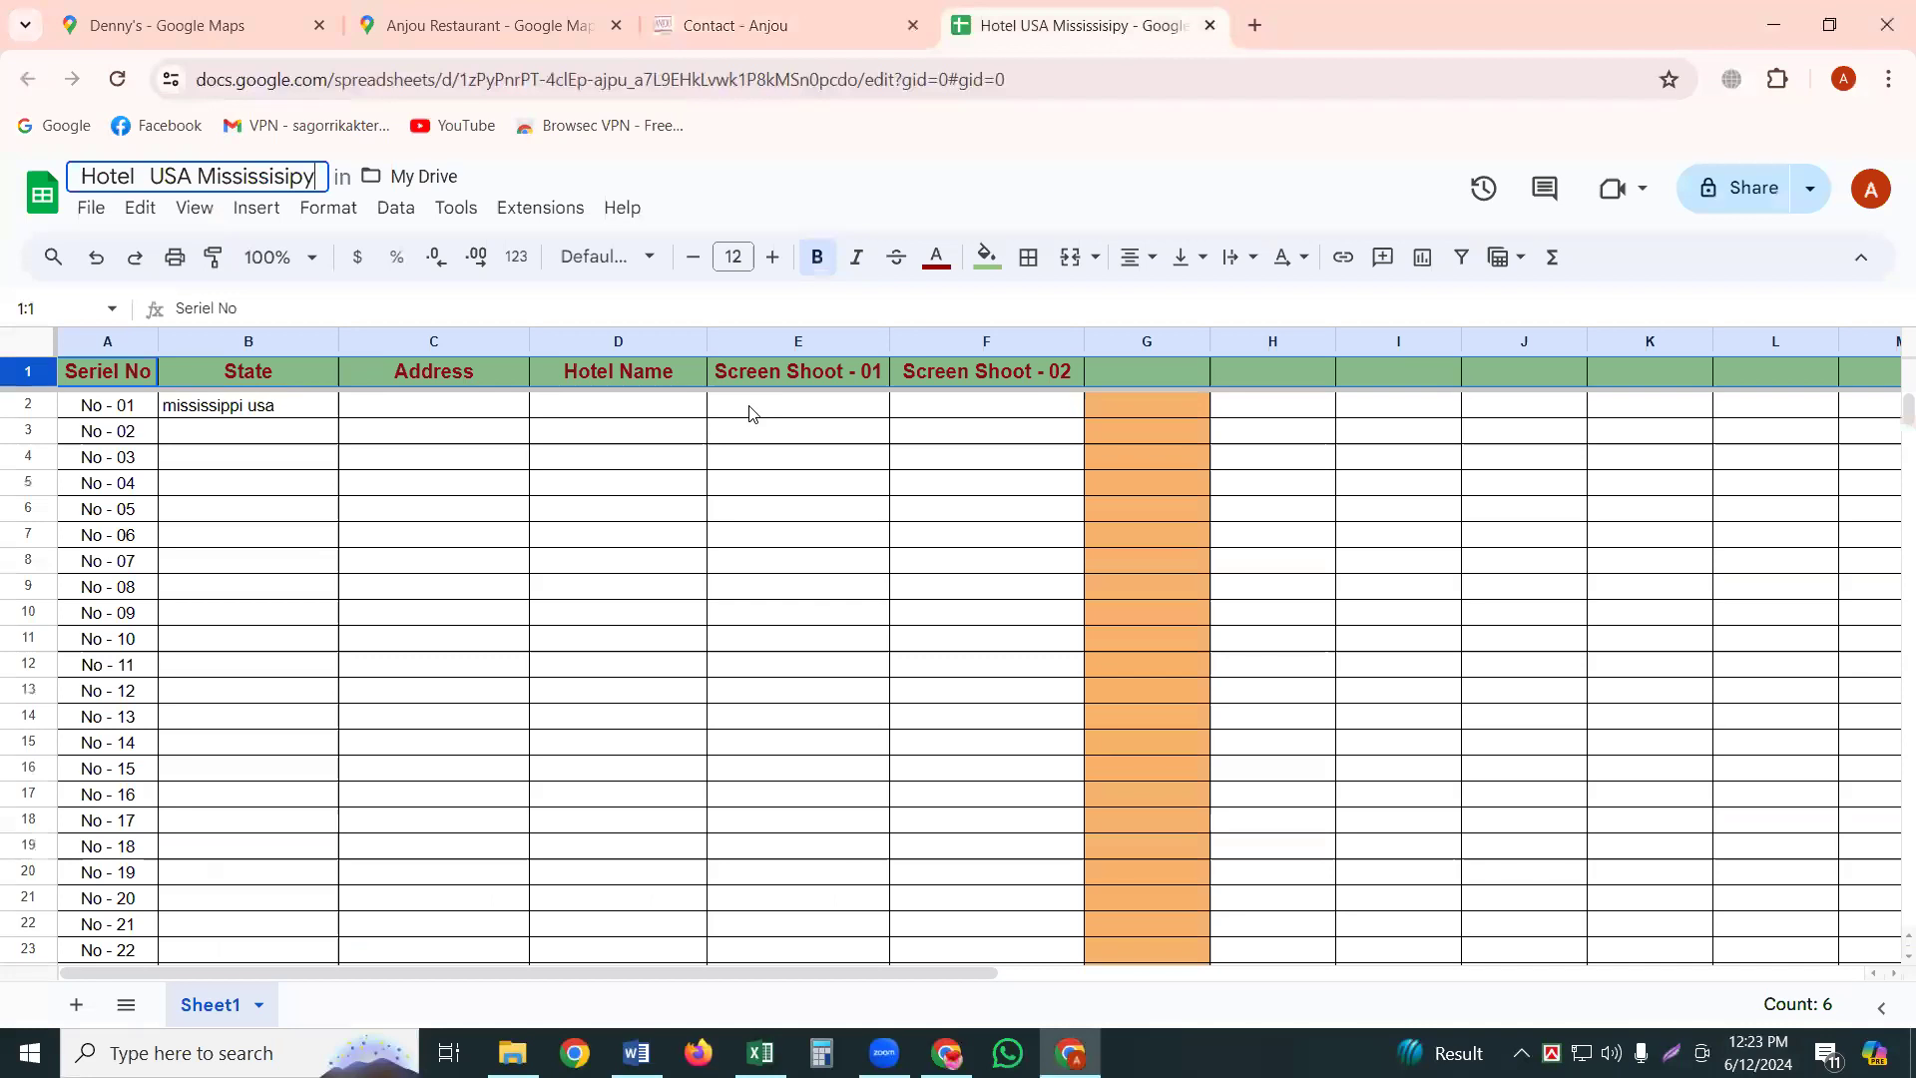
click(752, 413)
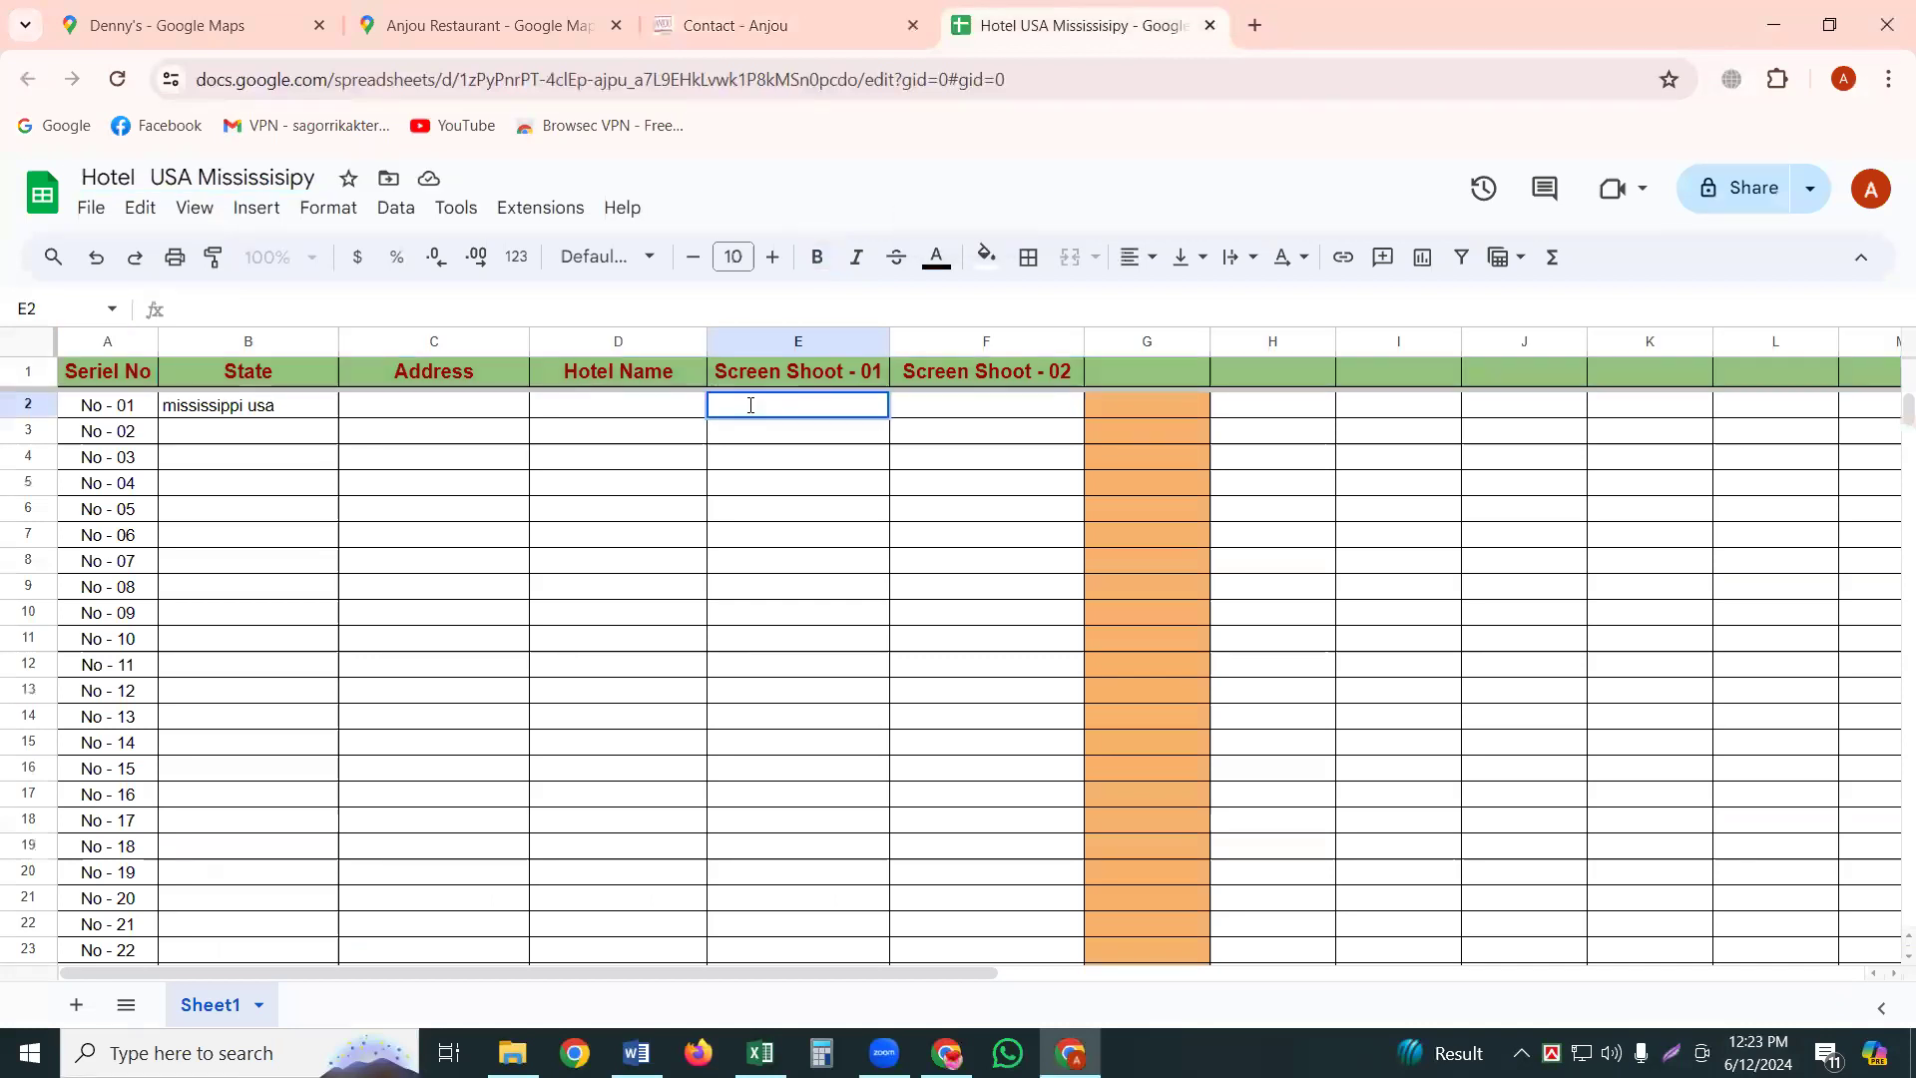
right_click(752, 414)
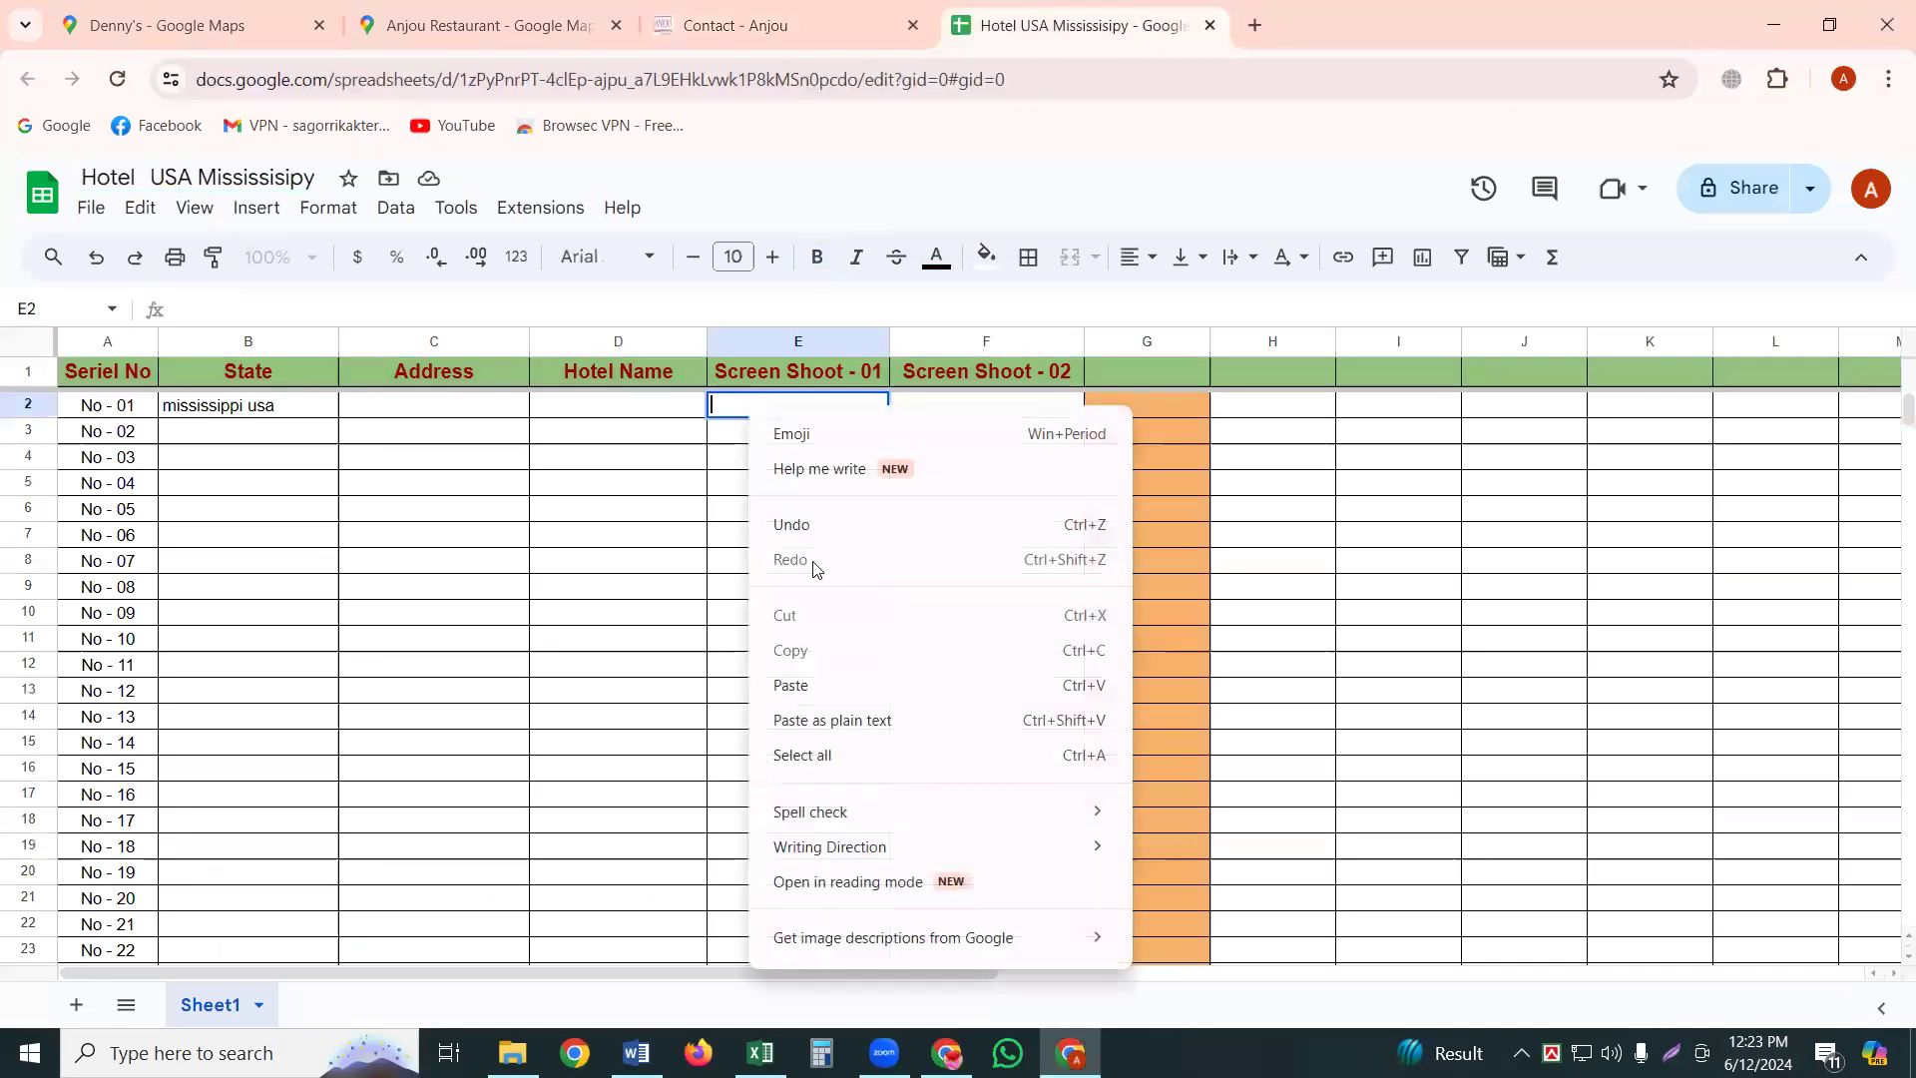
click(792, 685)
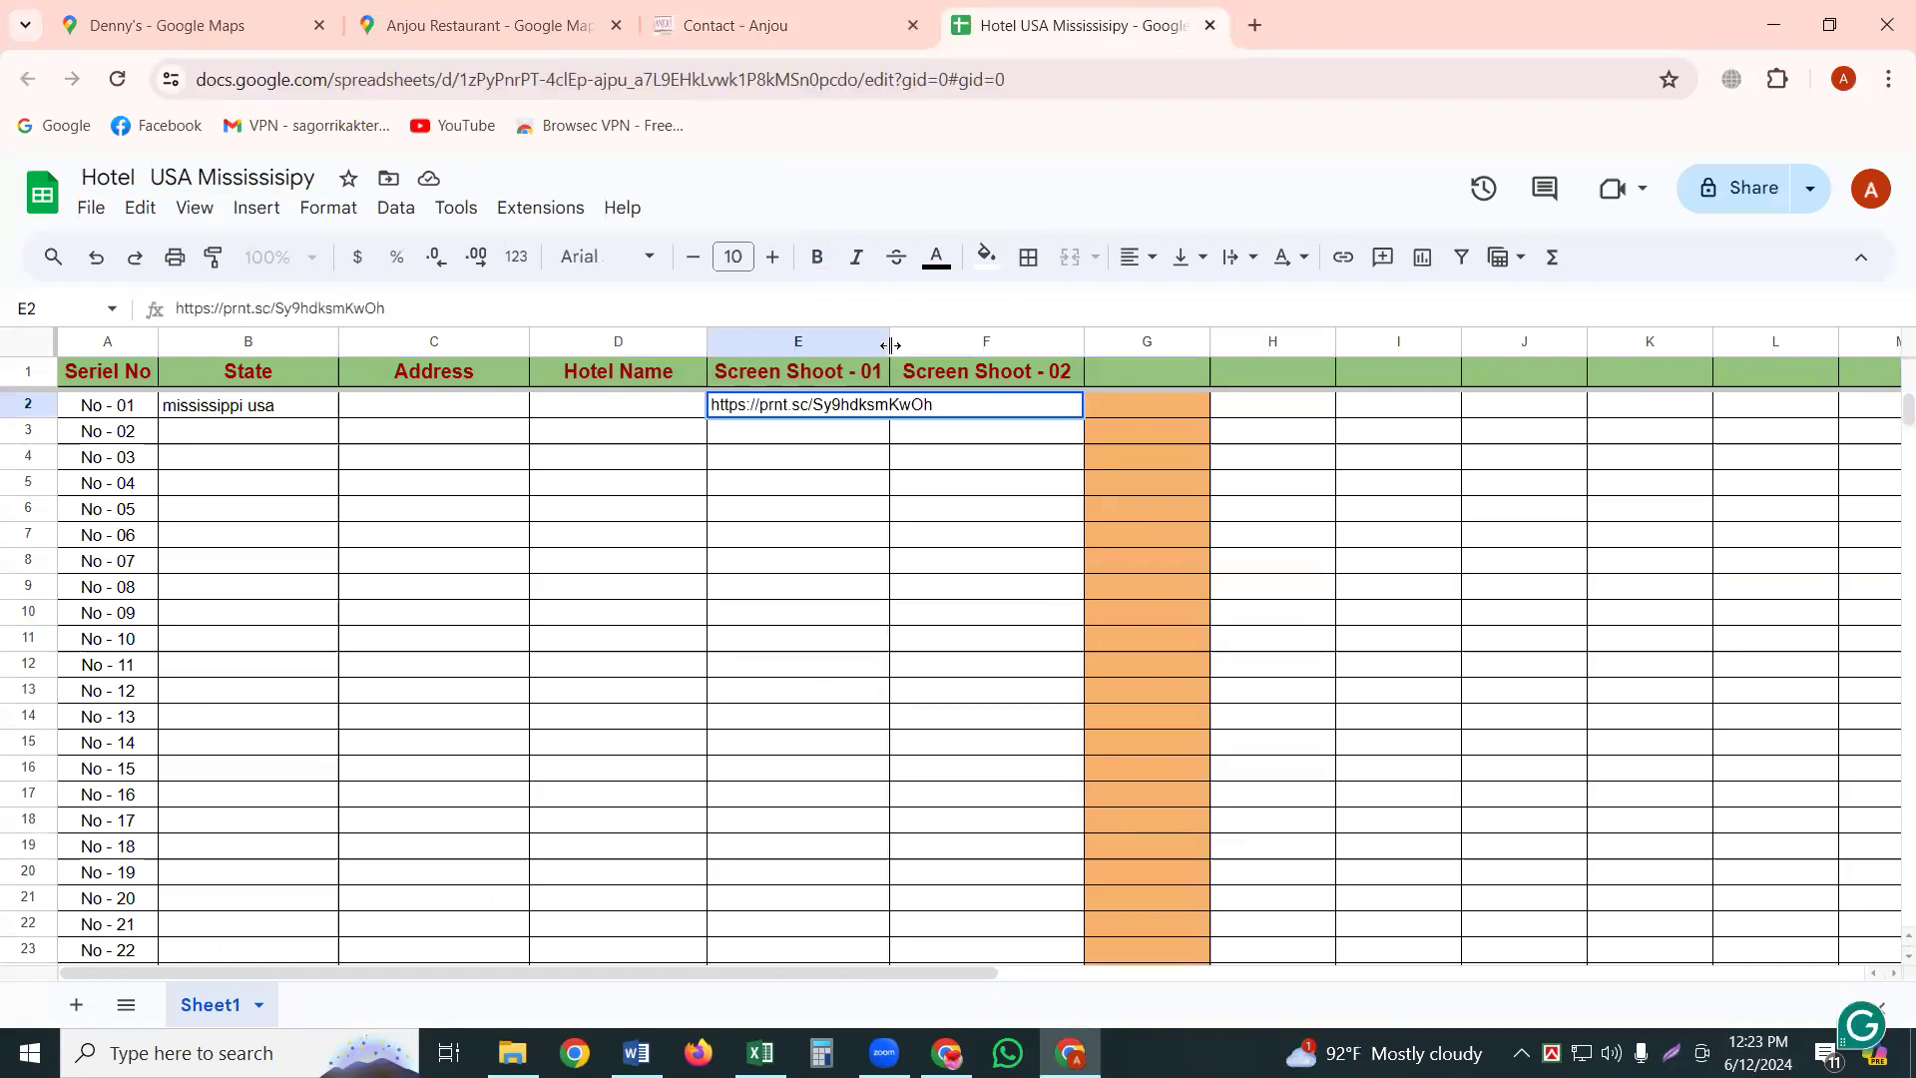
Widen the Screen Shoot - 01 and Screen Shoot - 02 columns to make room for full screenshot links.
drag(890, 343, 1087, 342)
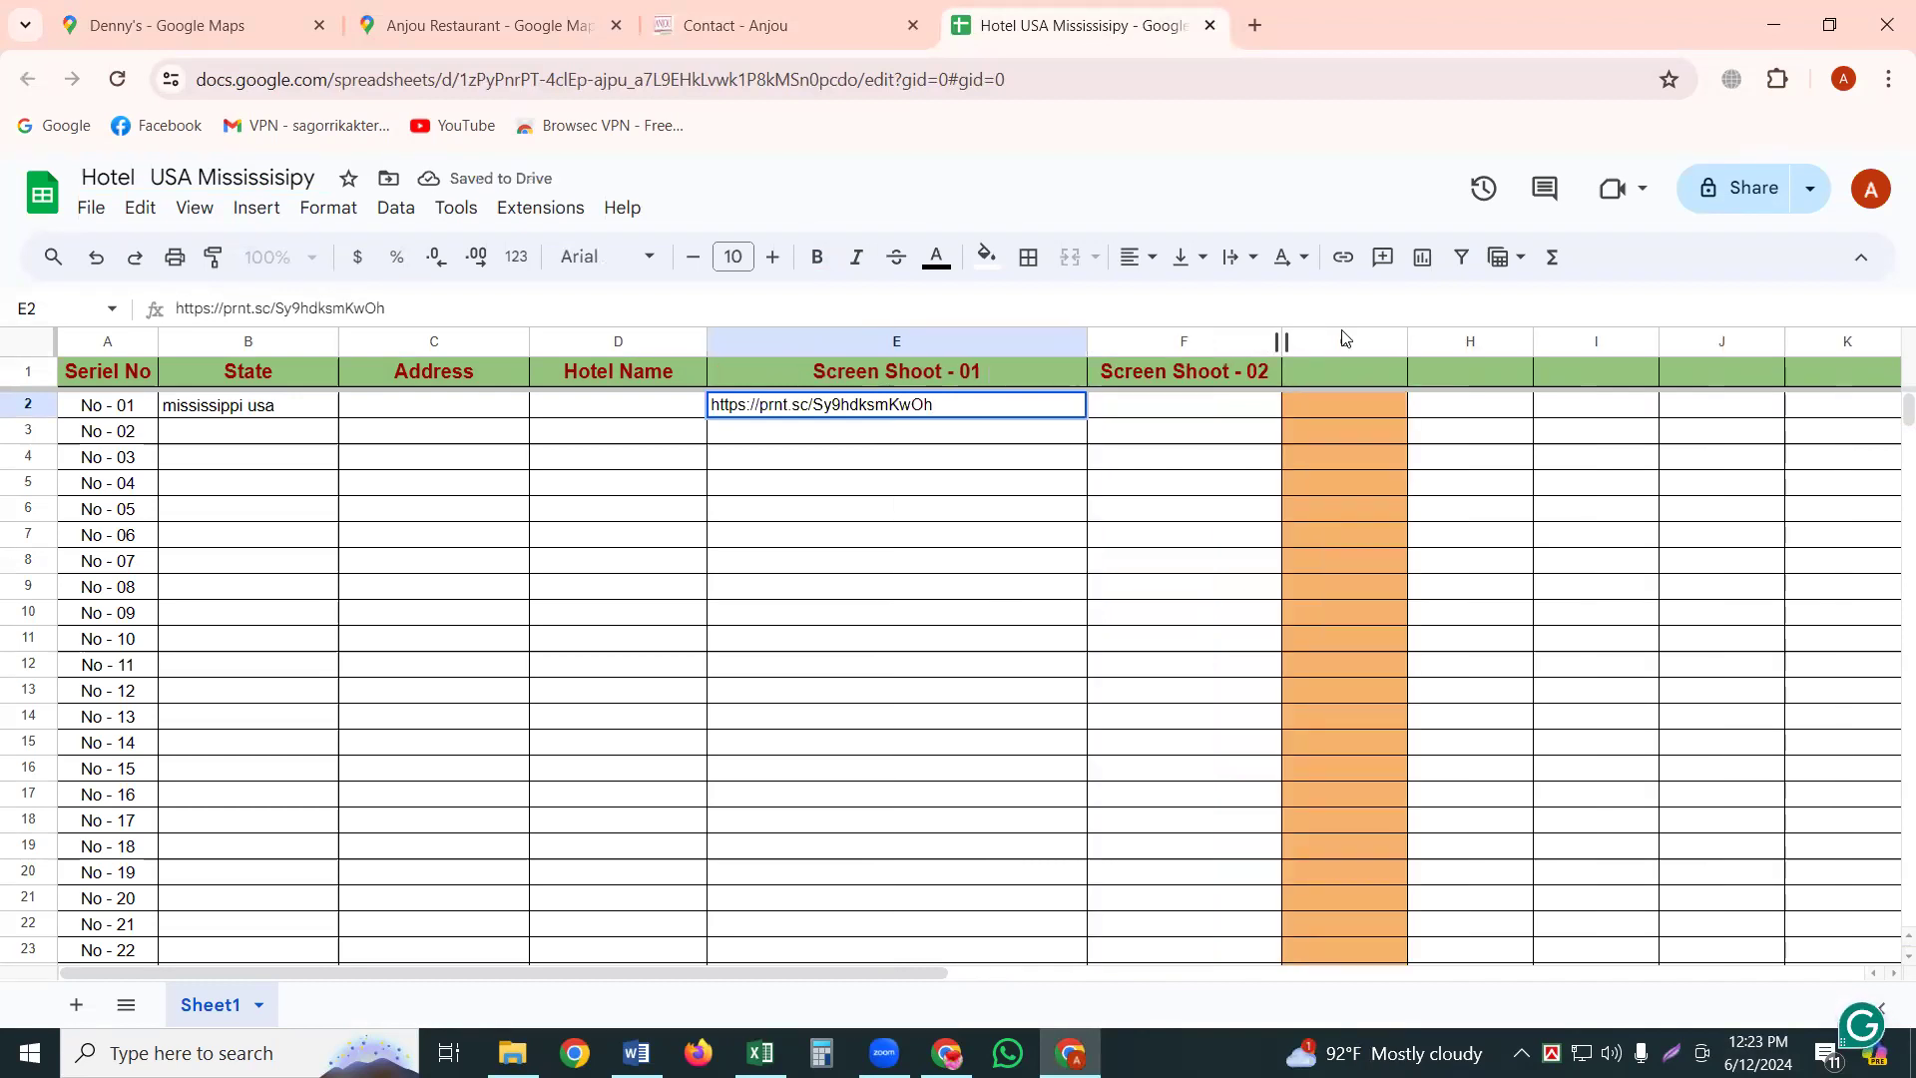
drag(1278, 341, 1335, 341)
click(1313, 295)
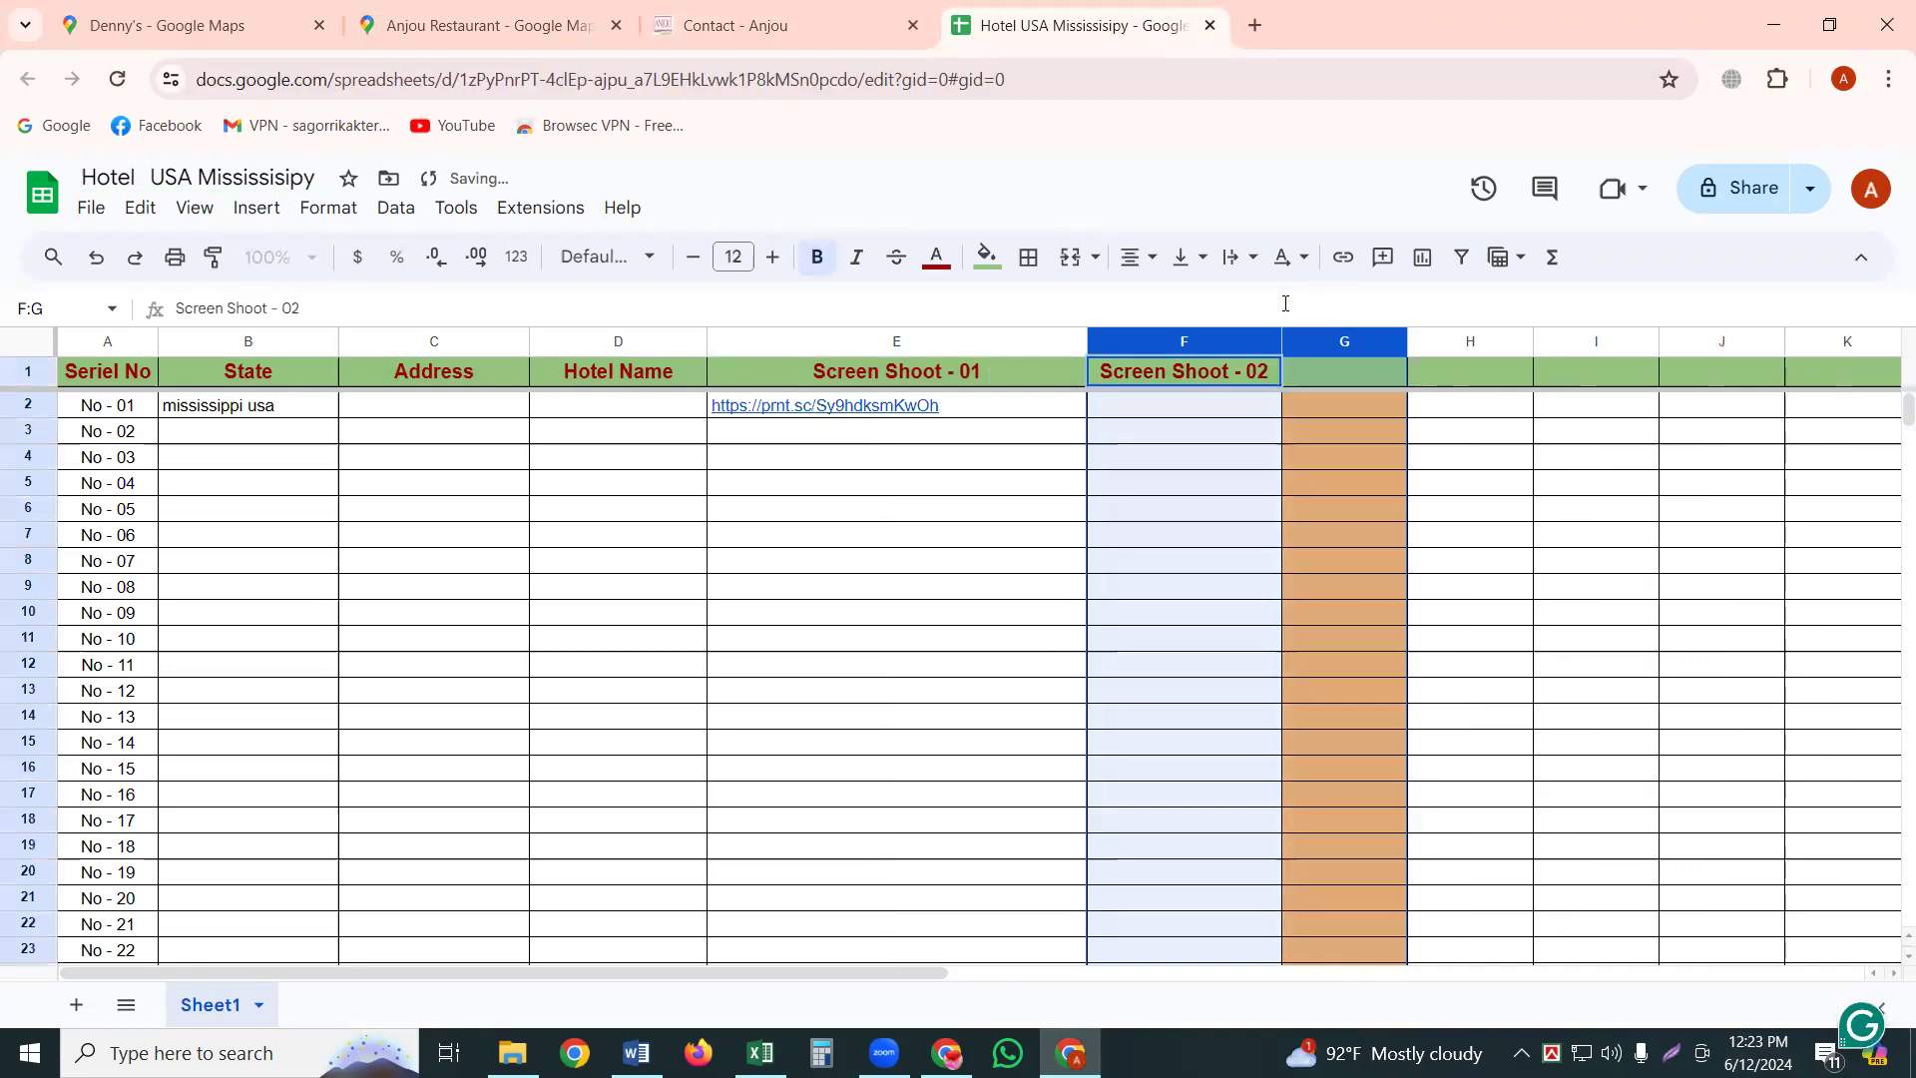
click(1570, 619)
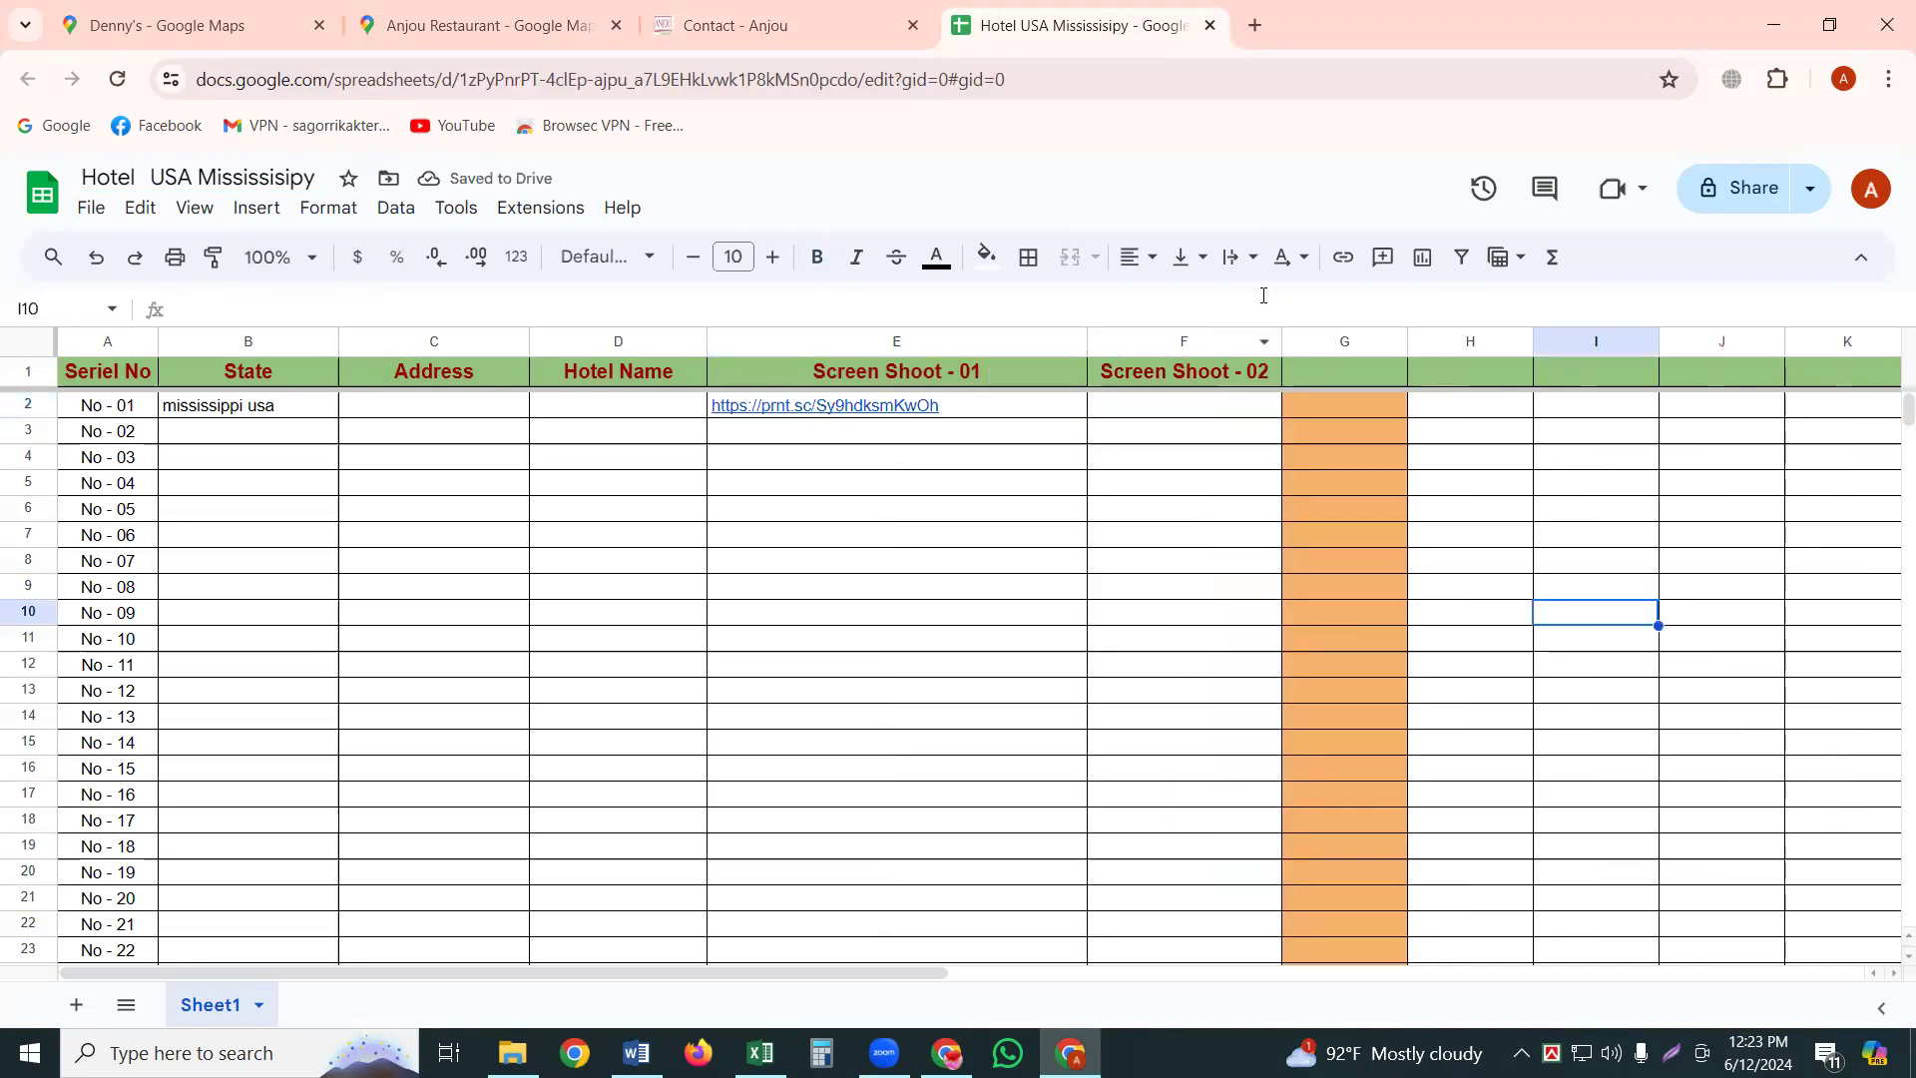
drag(1284, 342, 1521, 370)
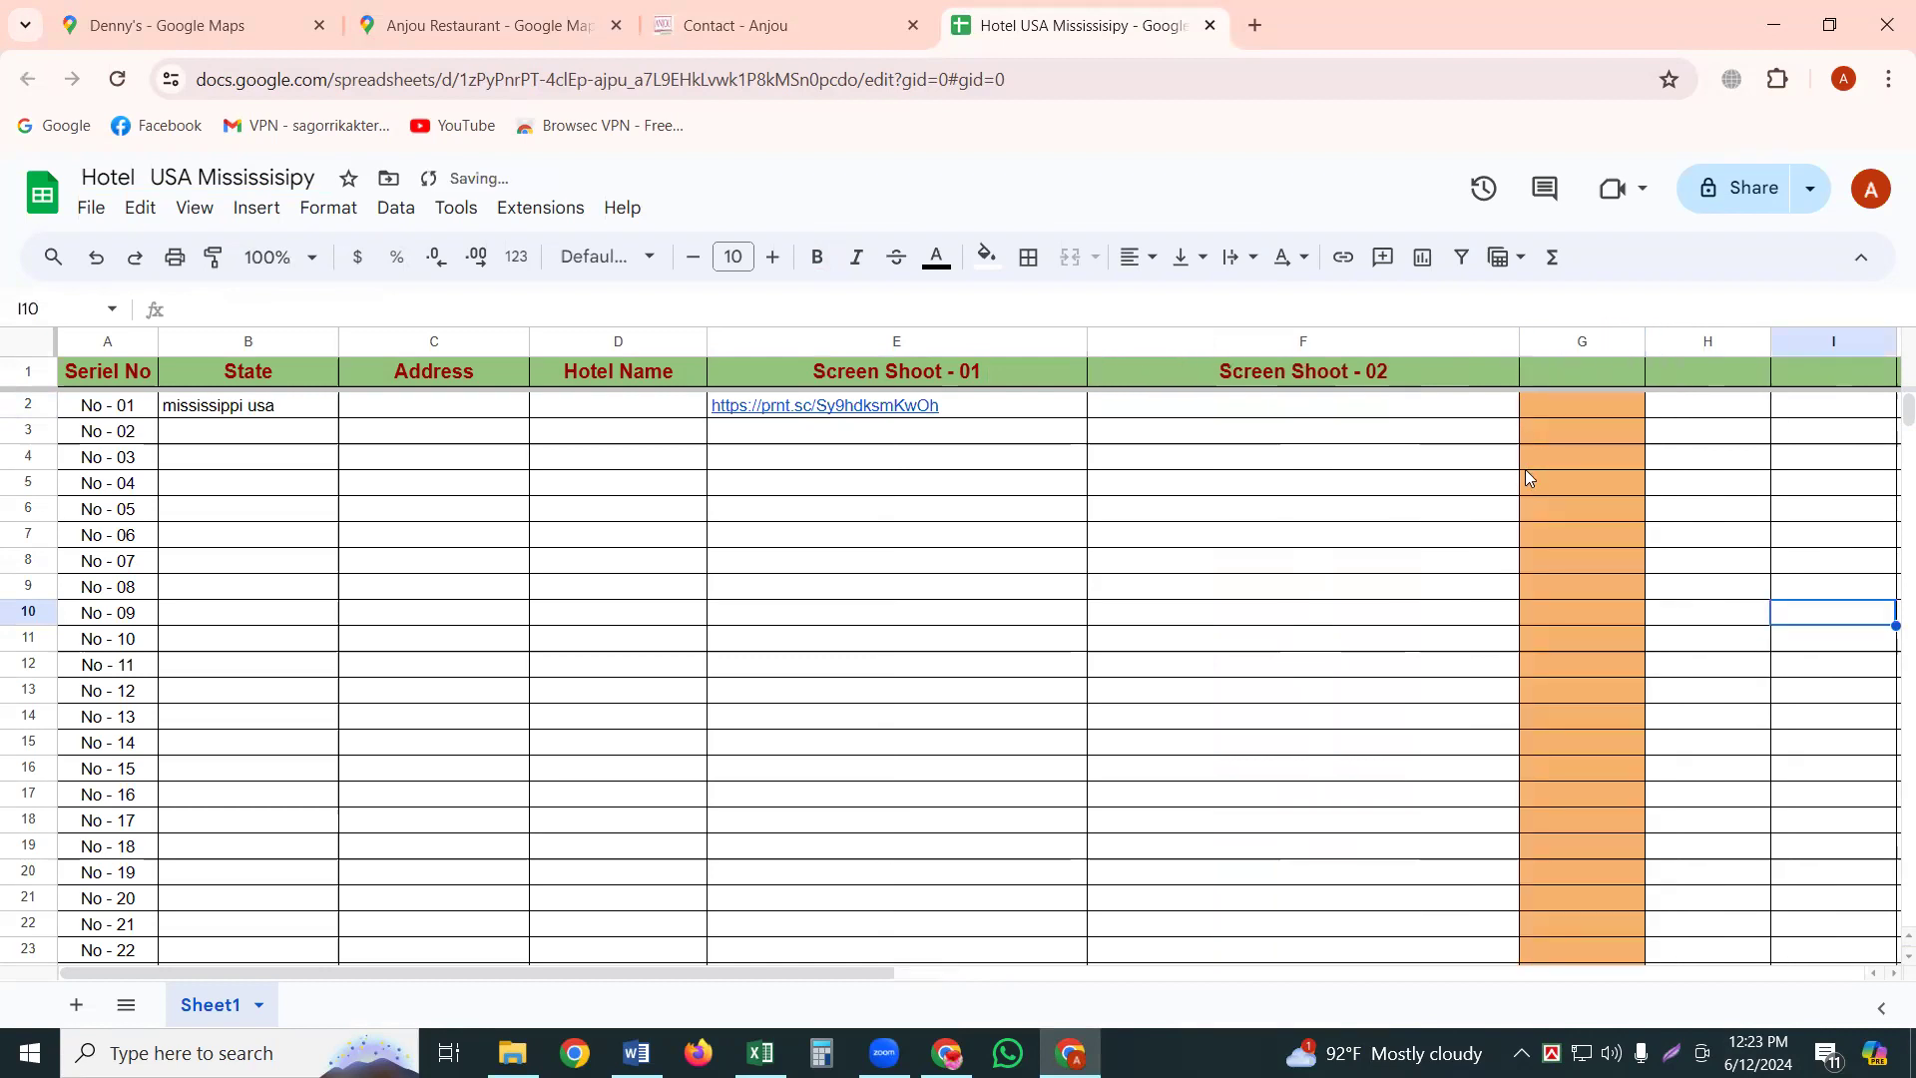
Open the B - Screenshot_4 image from the Work No - 42 folder and examine how the two screenshot link columns are filled.
mouse_move(849, 419)
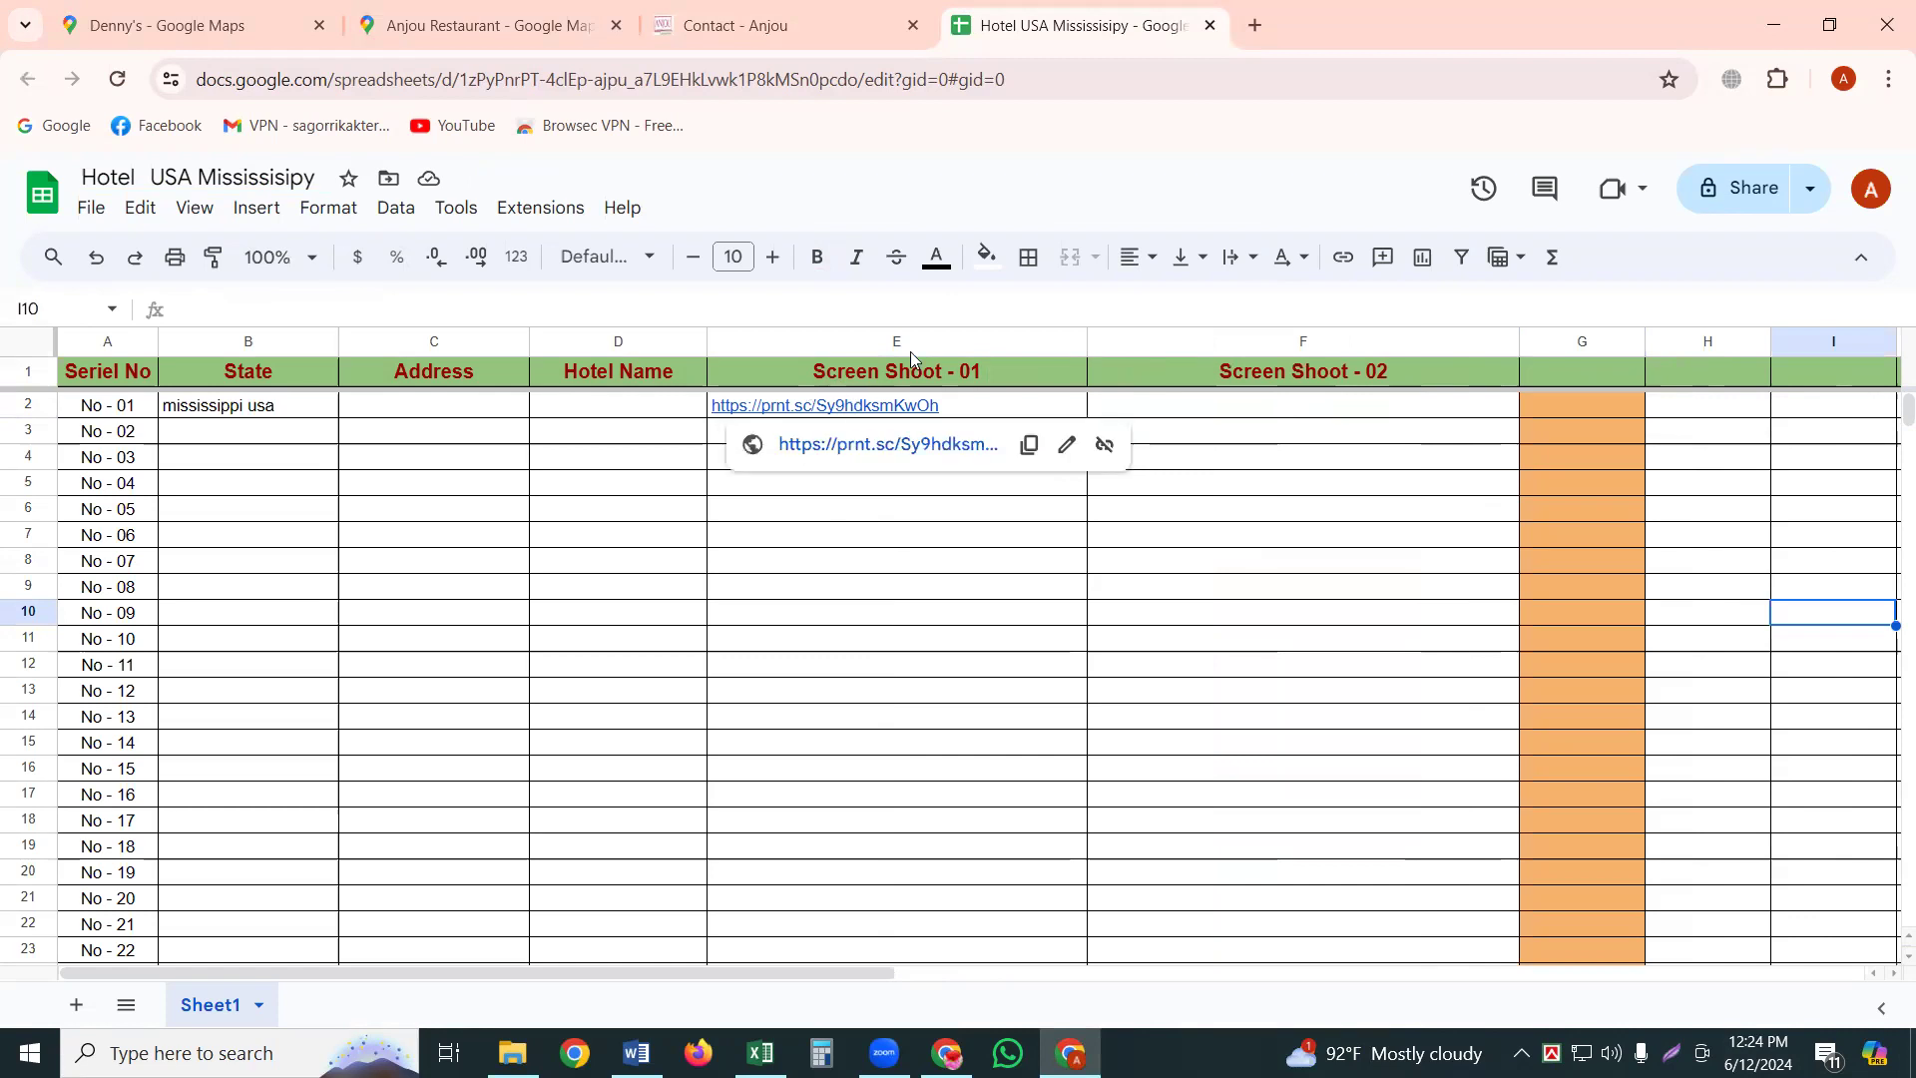
click(772, 12)
scroll(775, 689, down, 5)
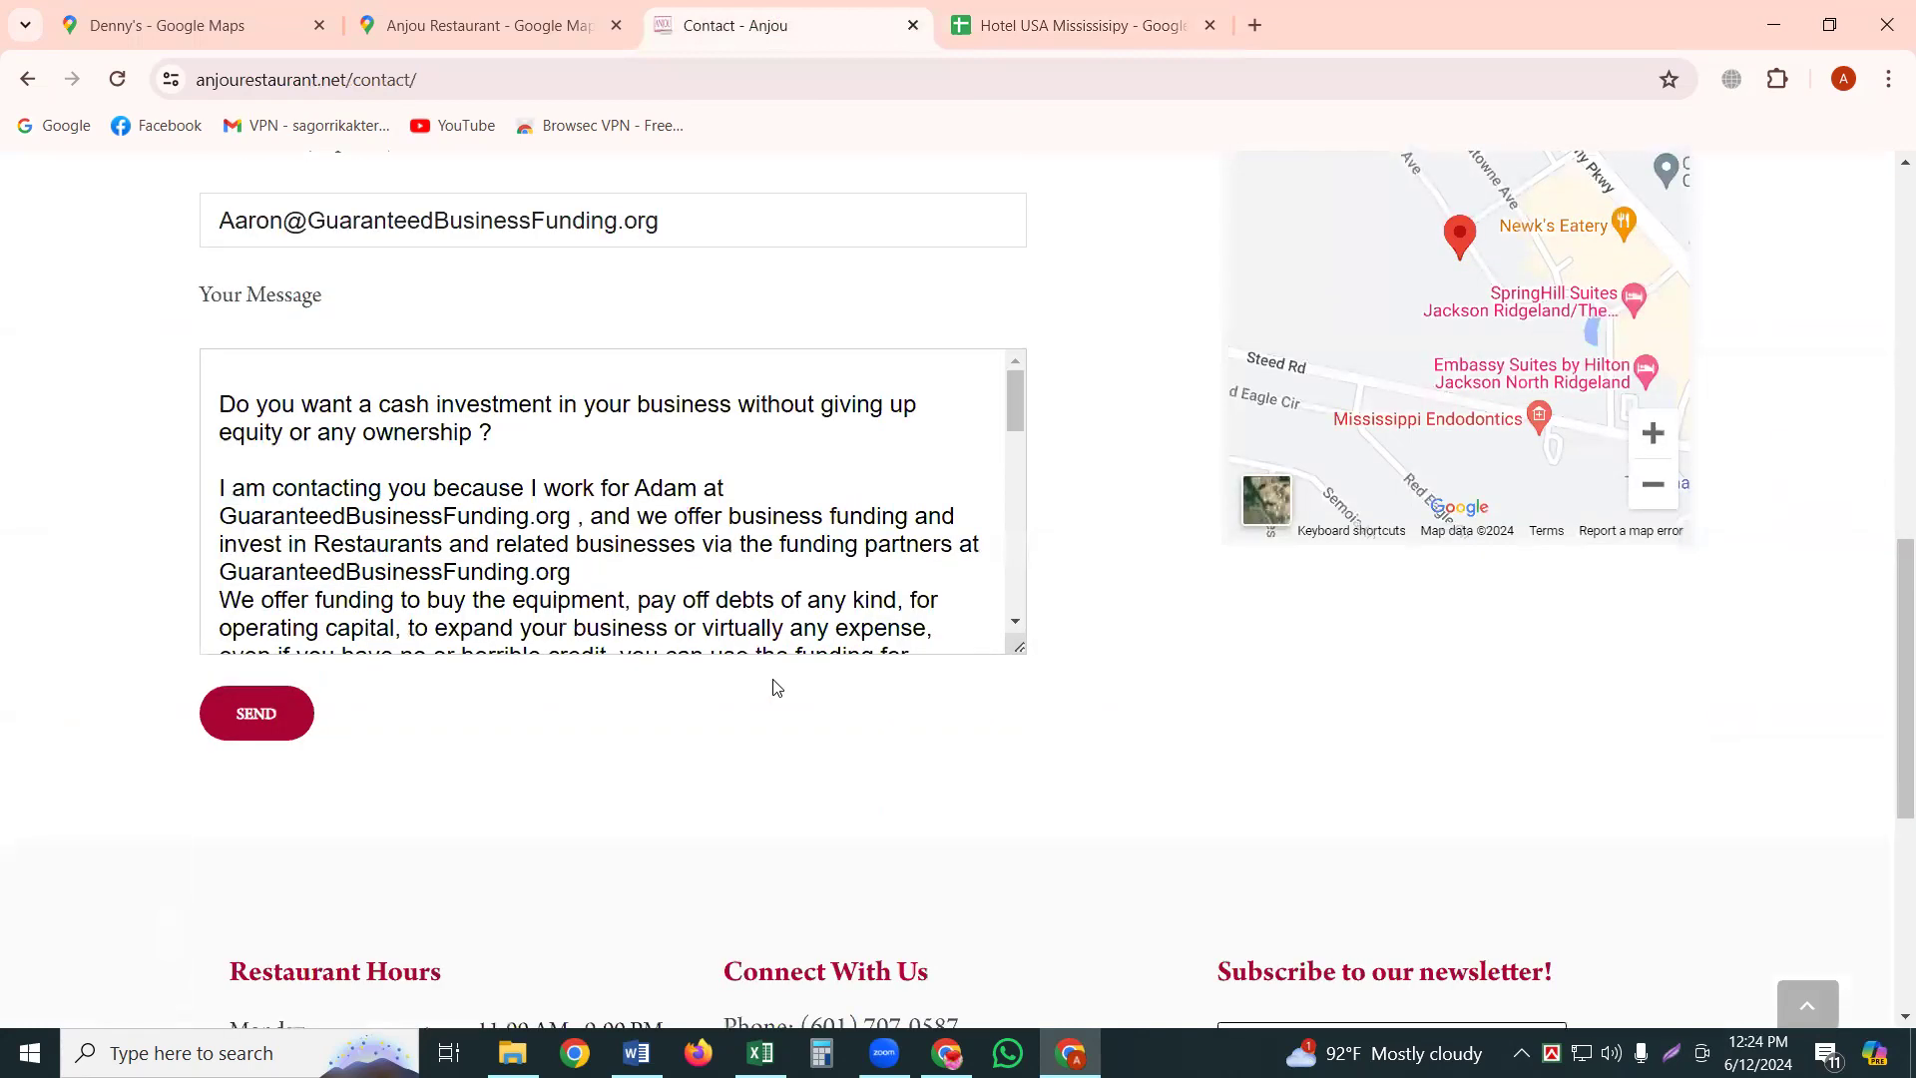
scroll(777, 688, up, 3)
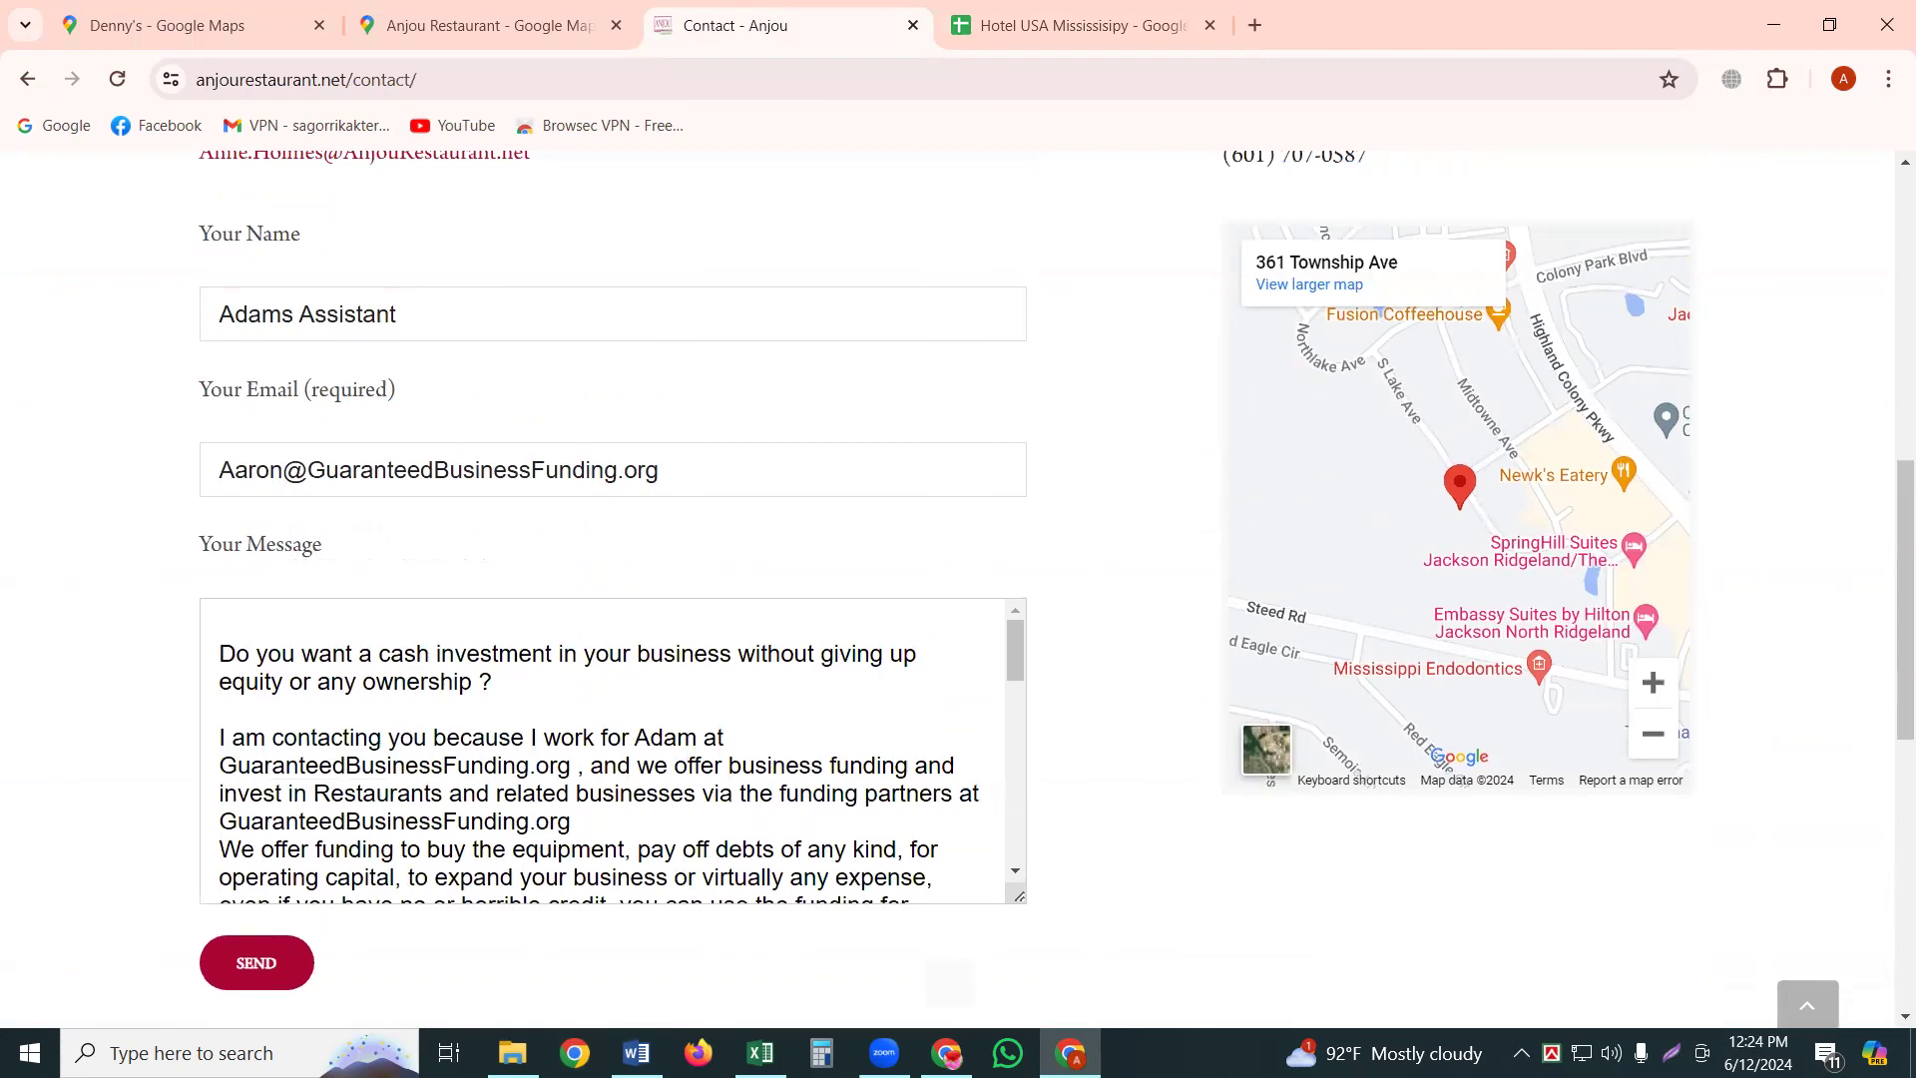
click(512, 1053)
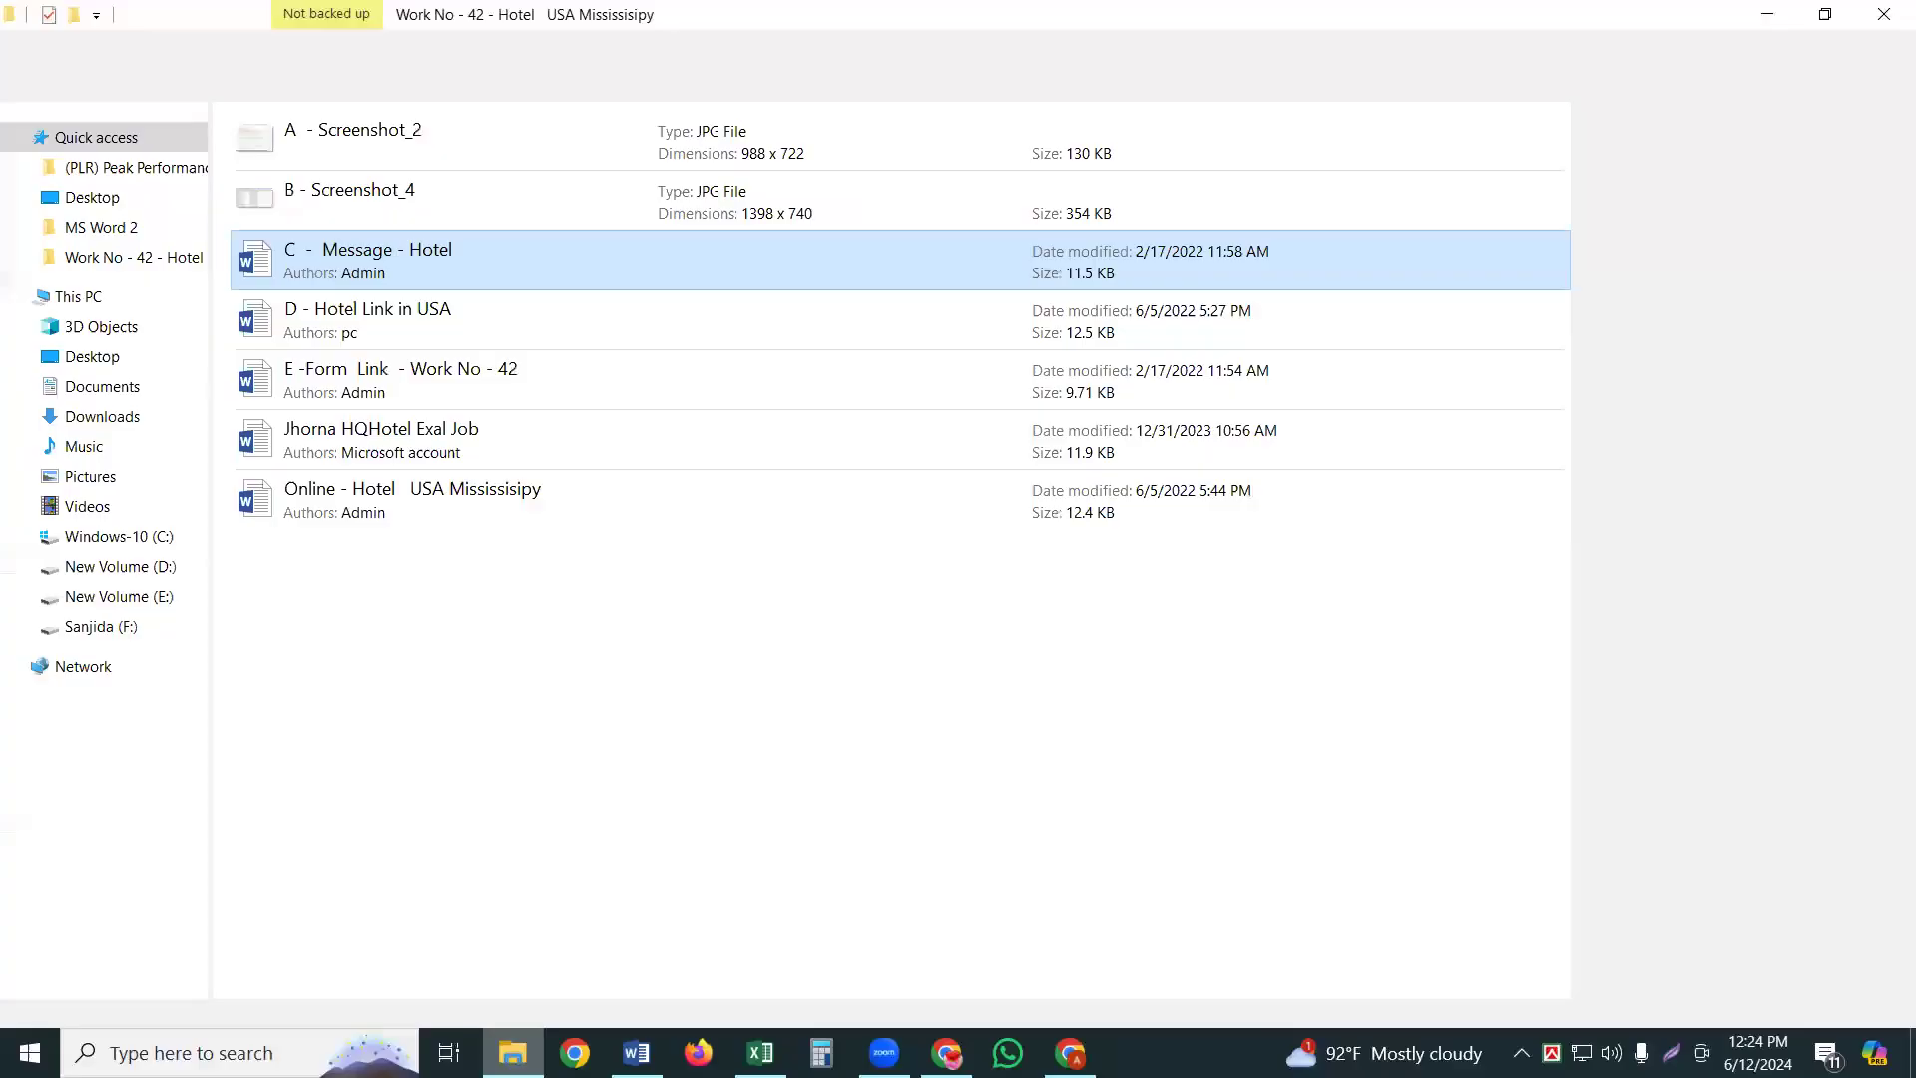
click(388, 195)
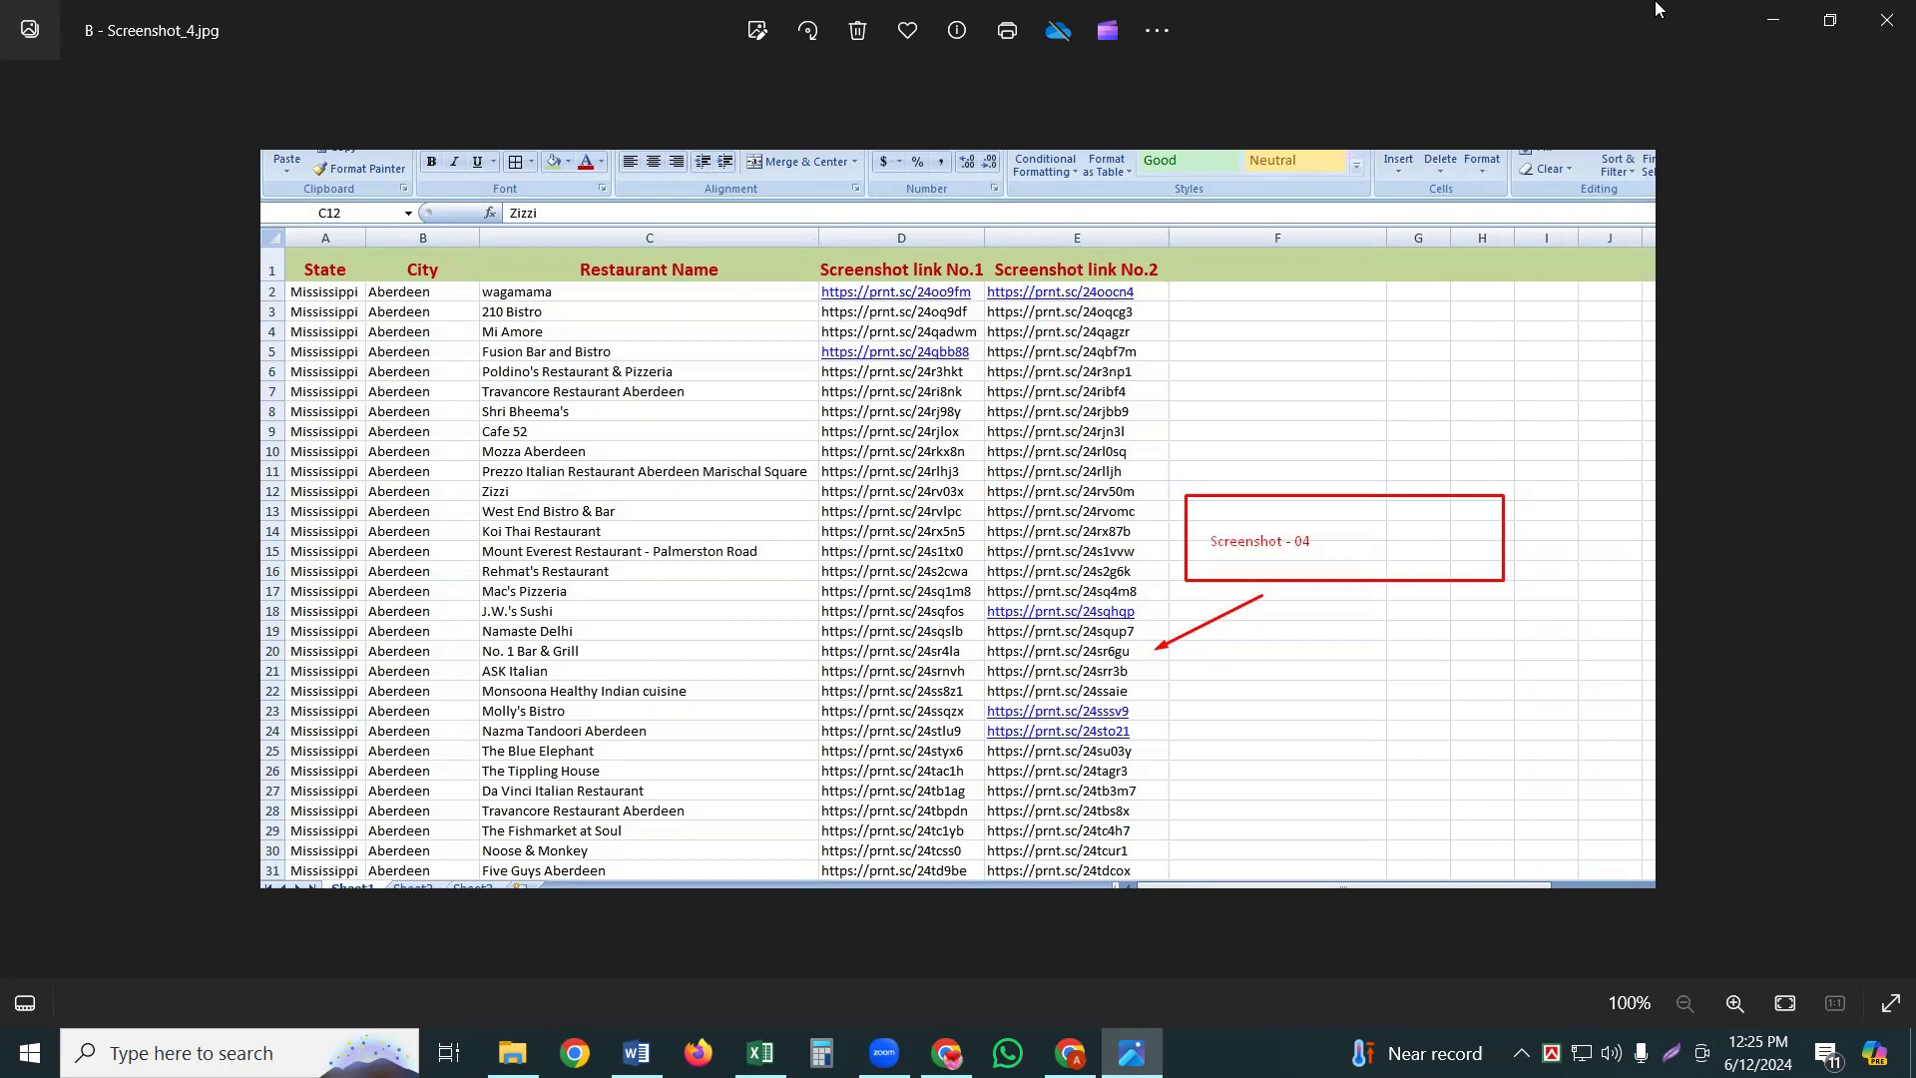
click(1787, 12)
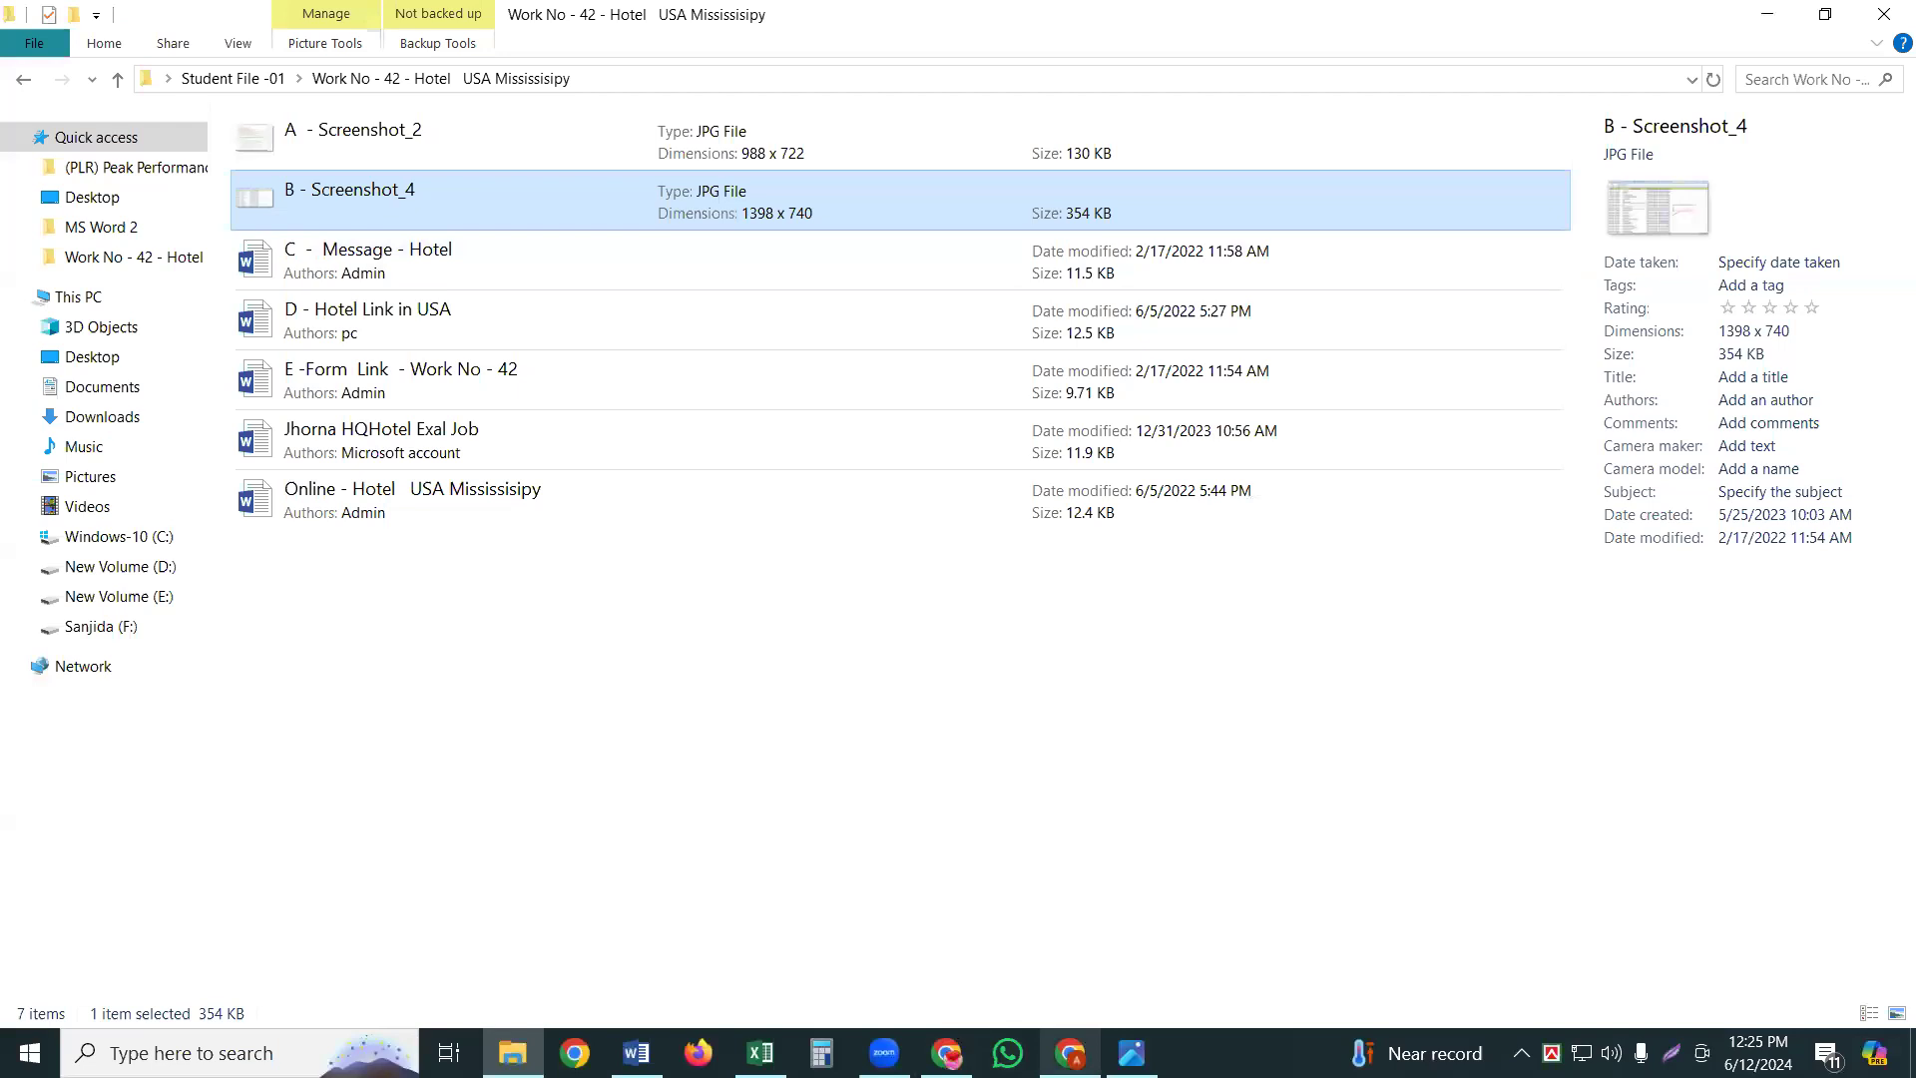
Return to the Anjou contact page in Chrome and send the completed message.
mouse_move(1070, 1053)
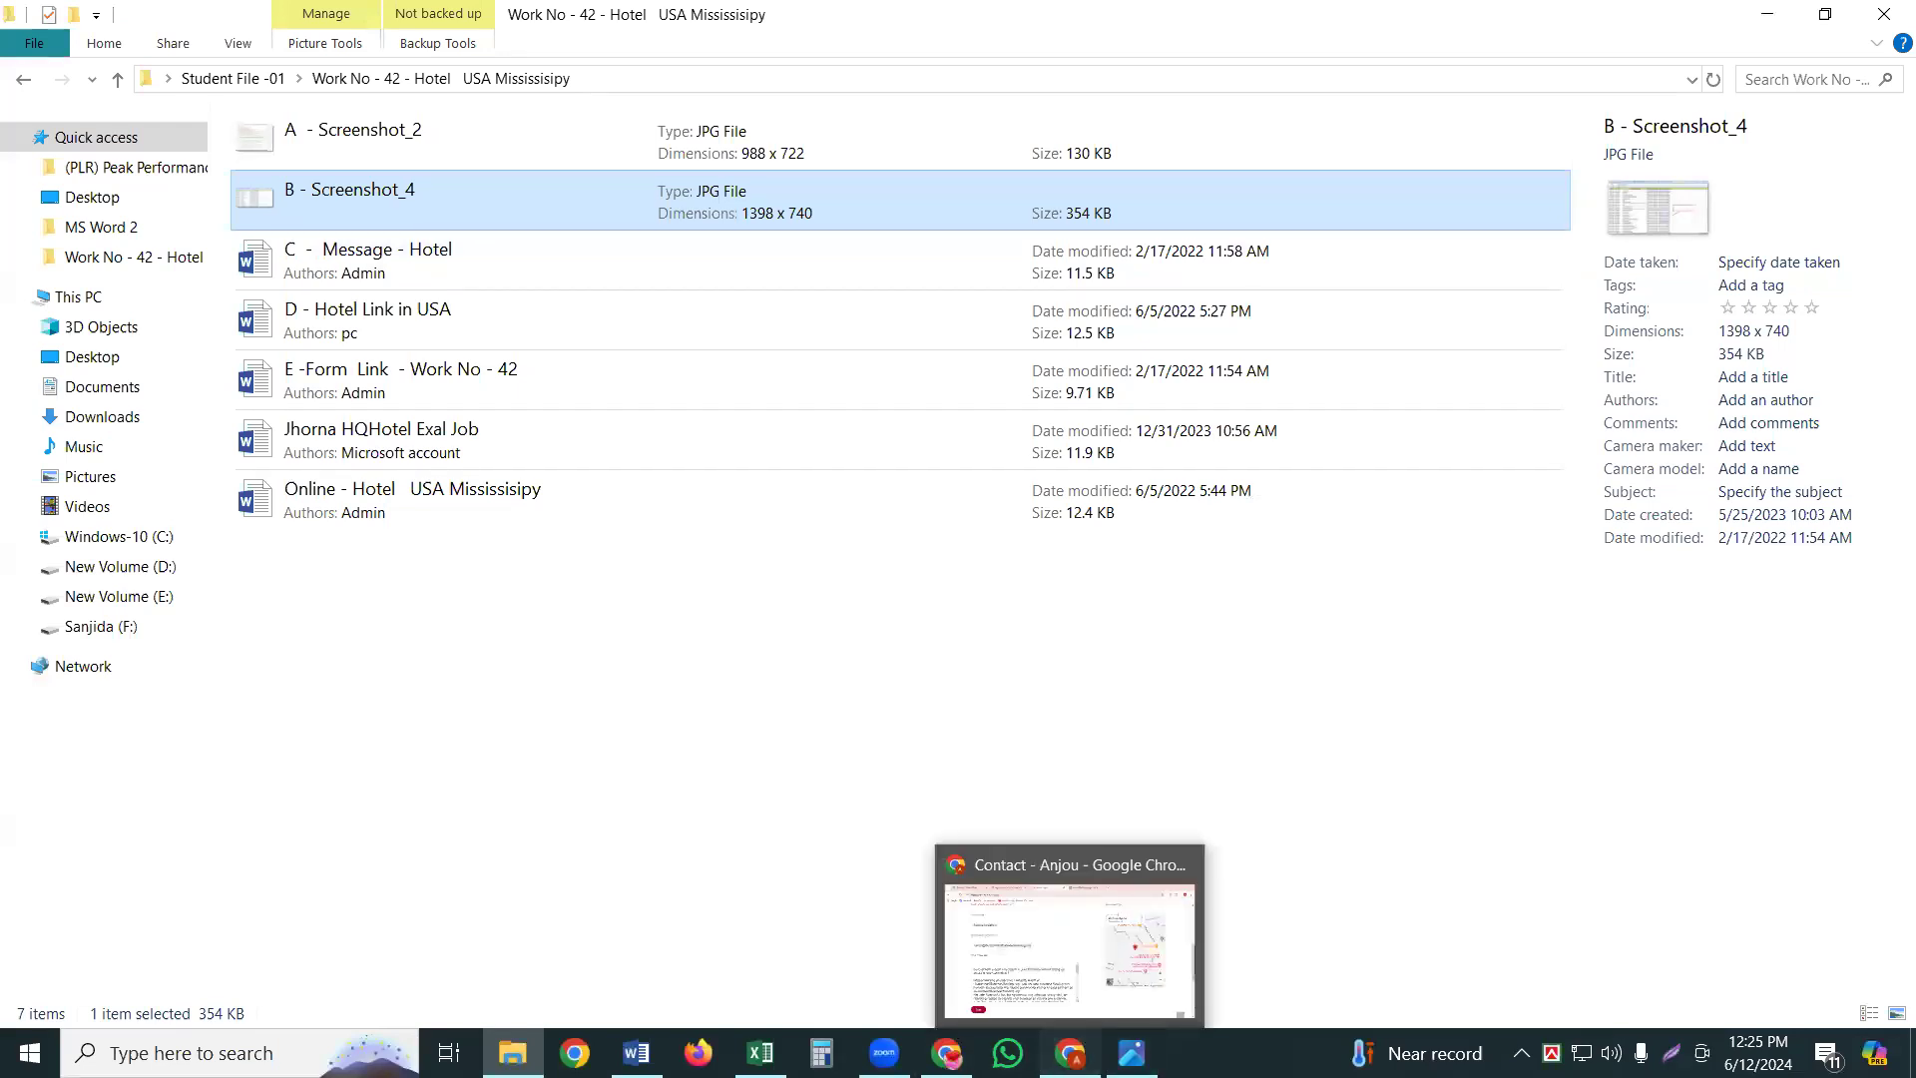
click(1070, 1053)
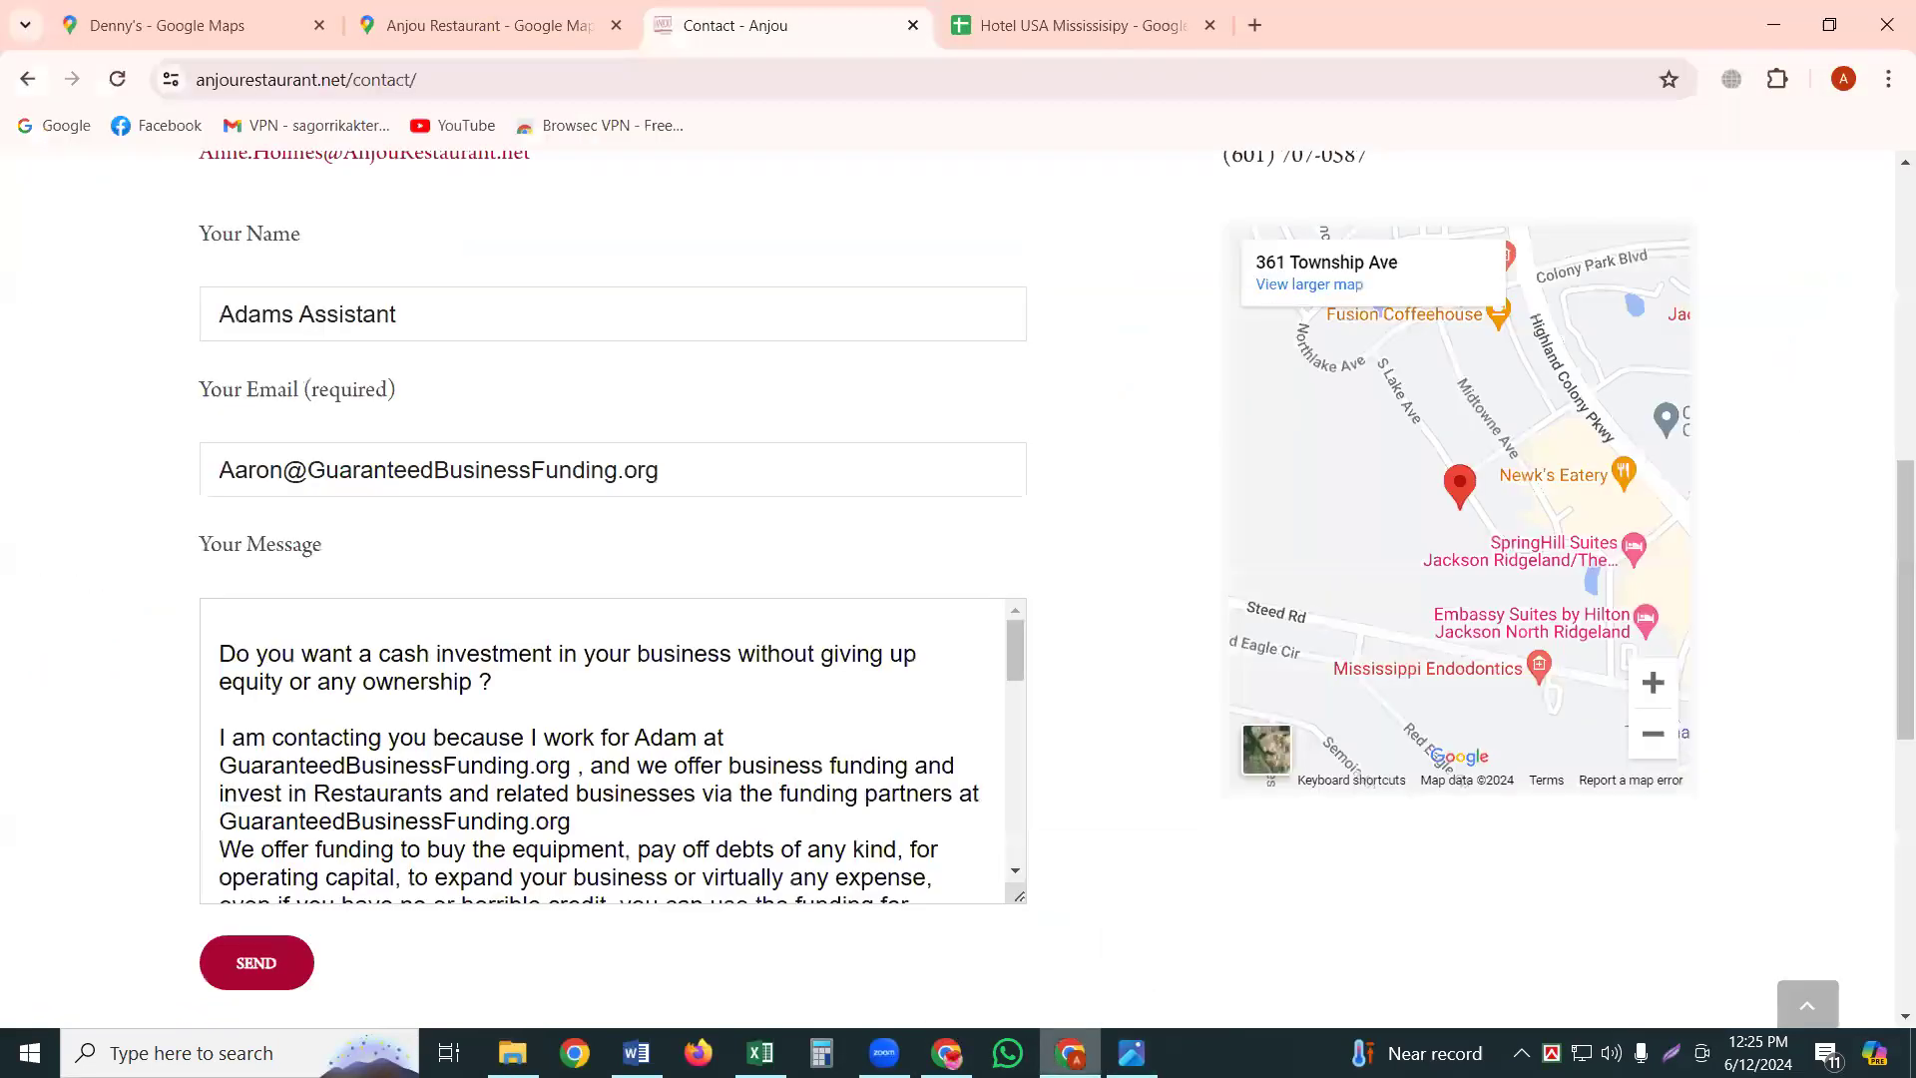
click(1014, 22)
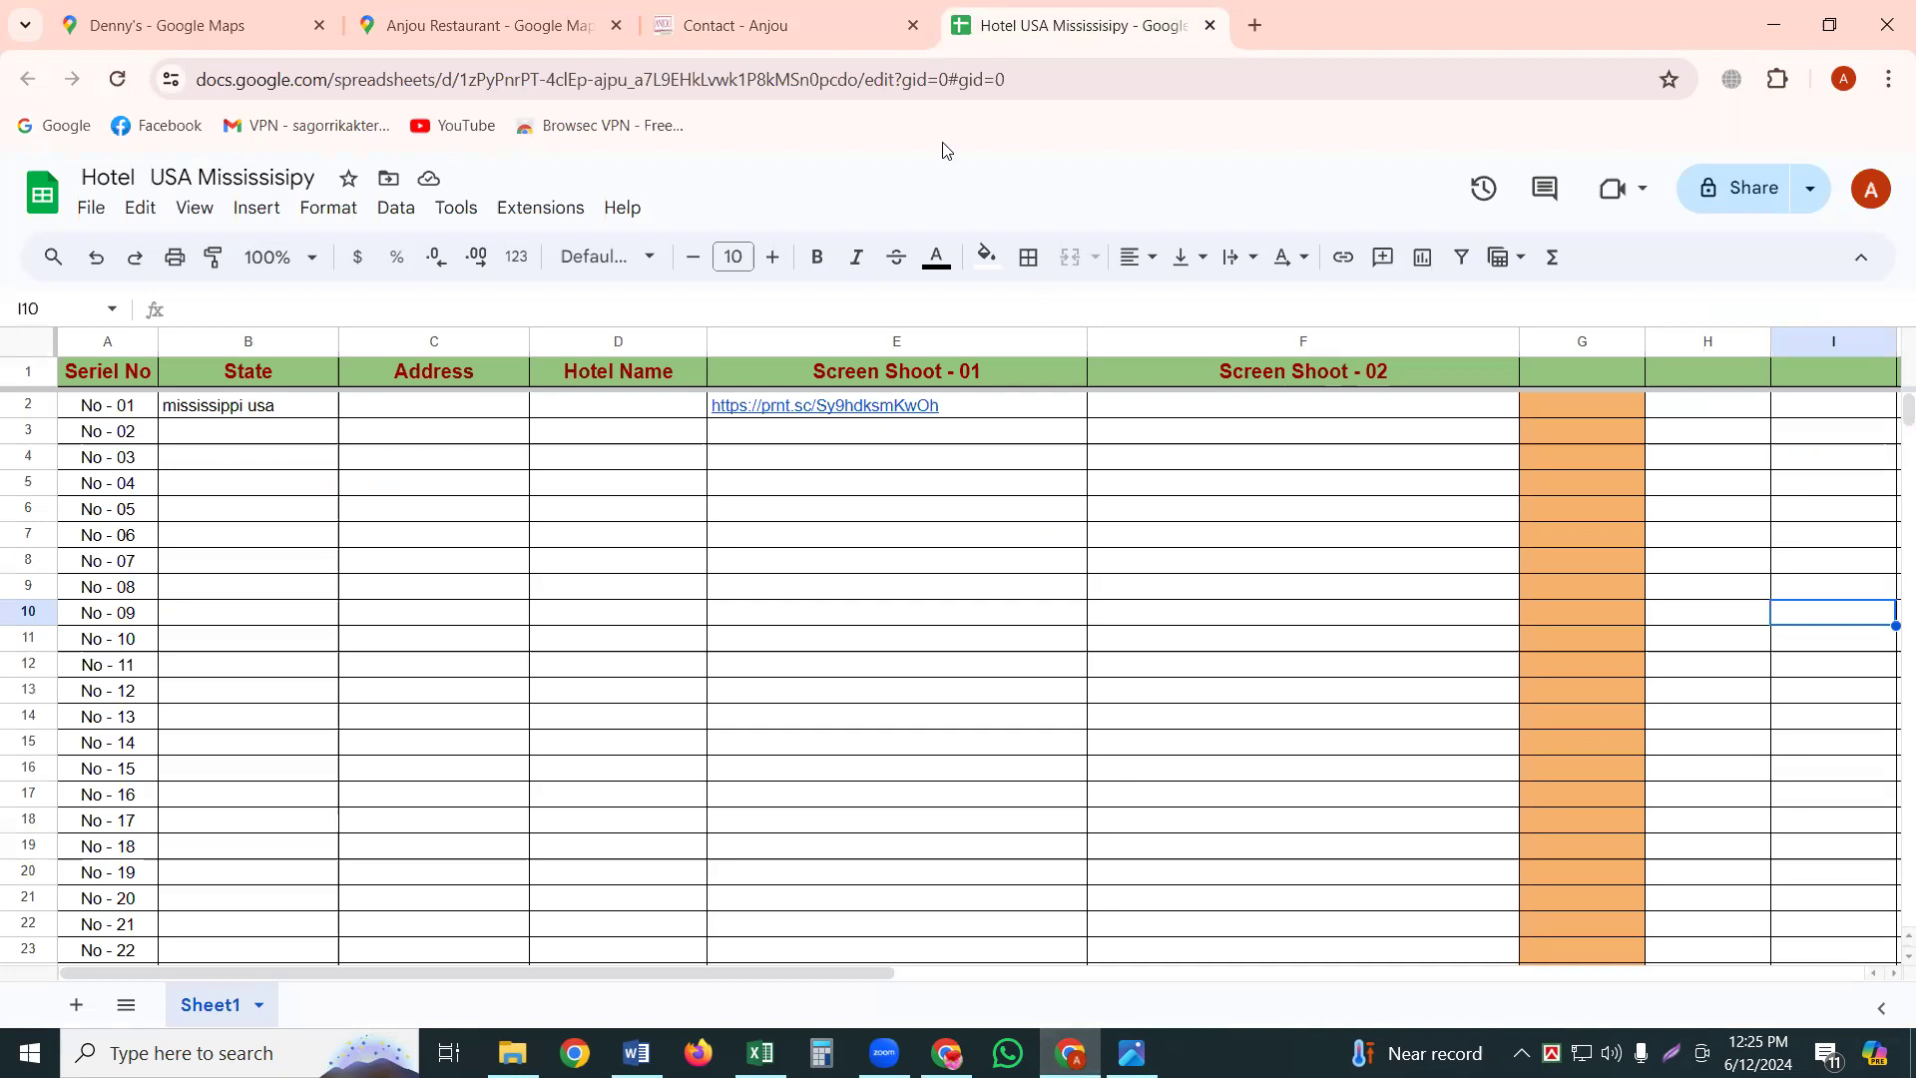
click(782, 22)
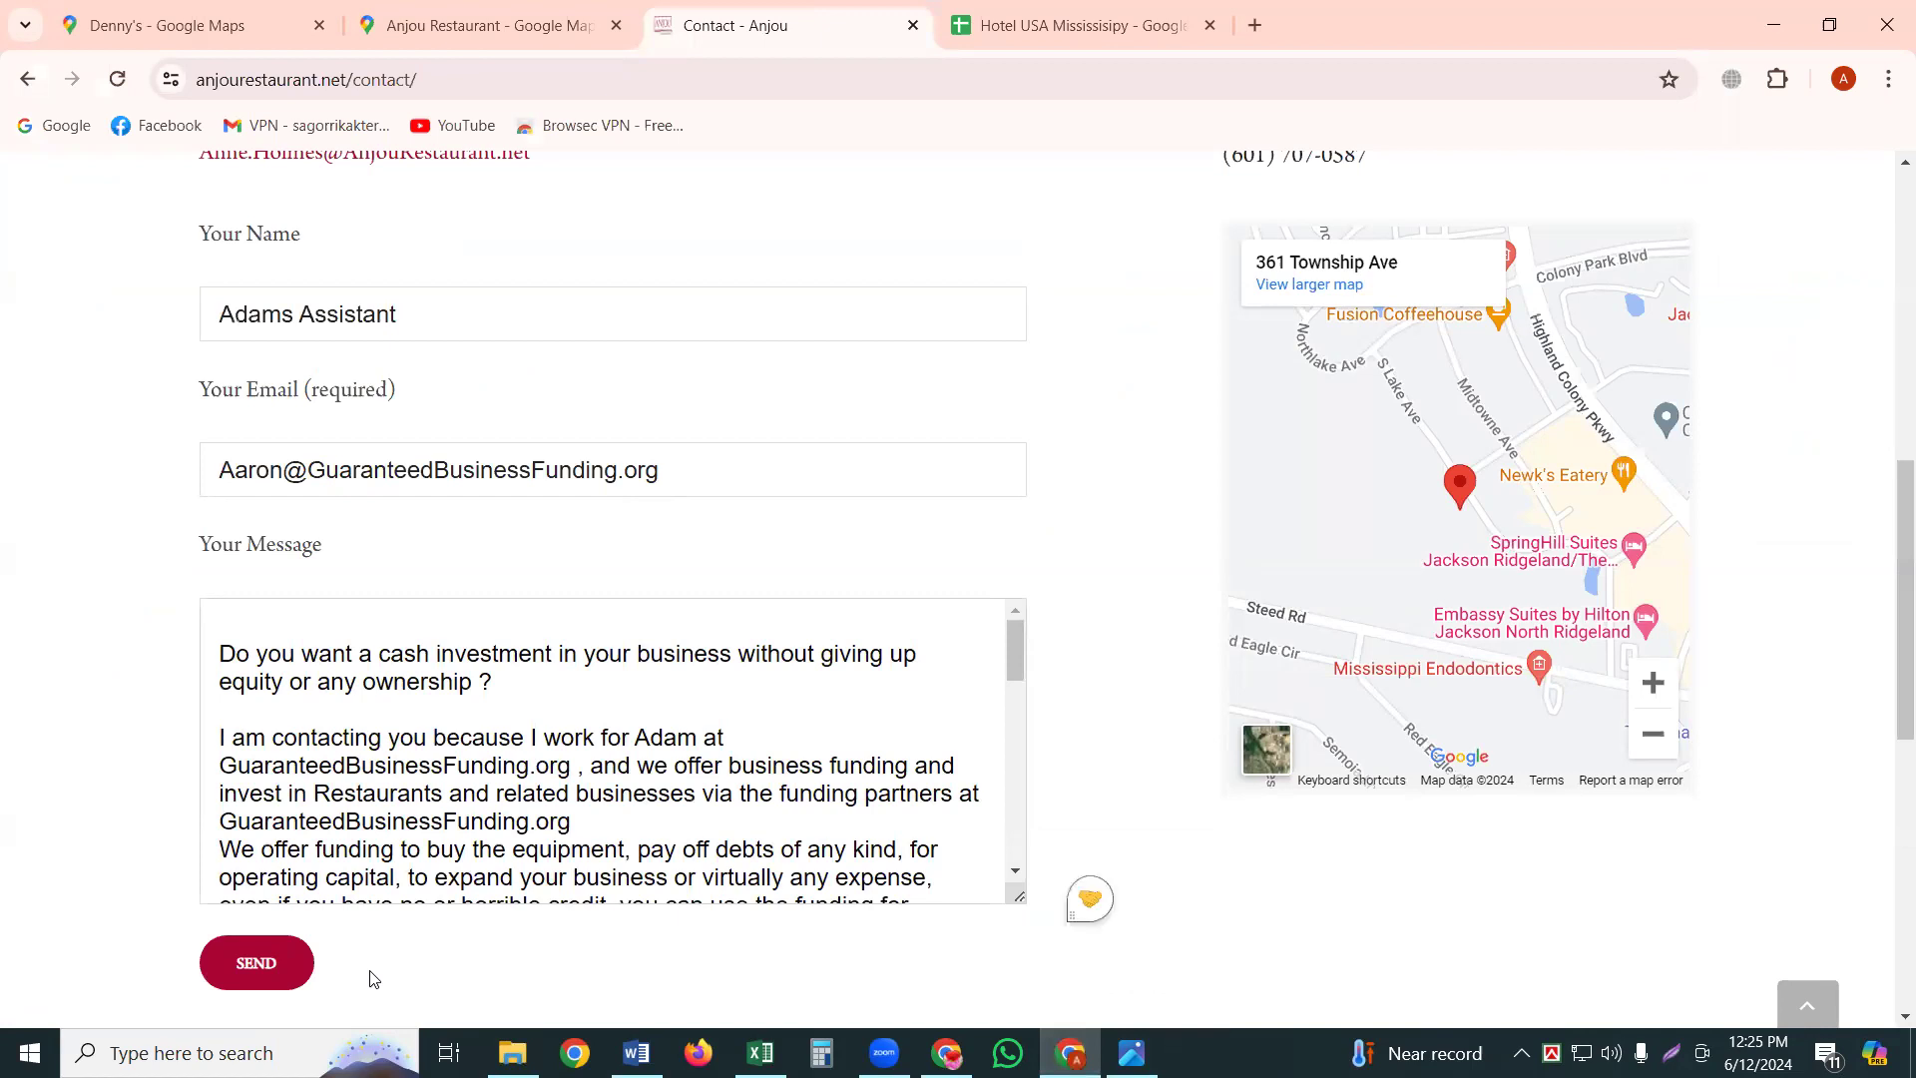
click(252, 968)
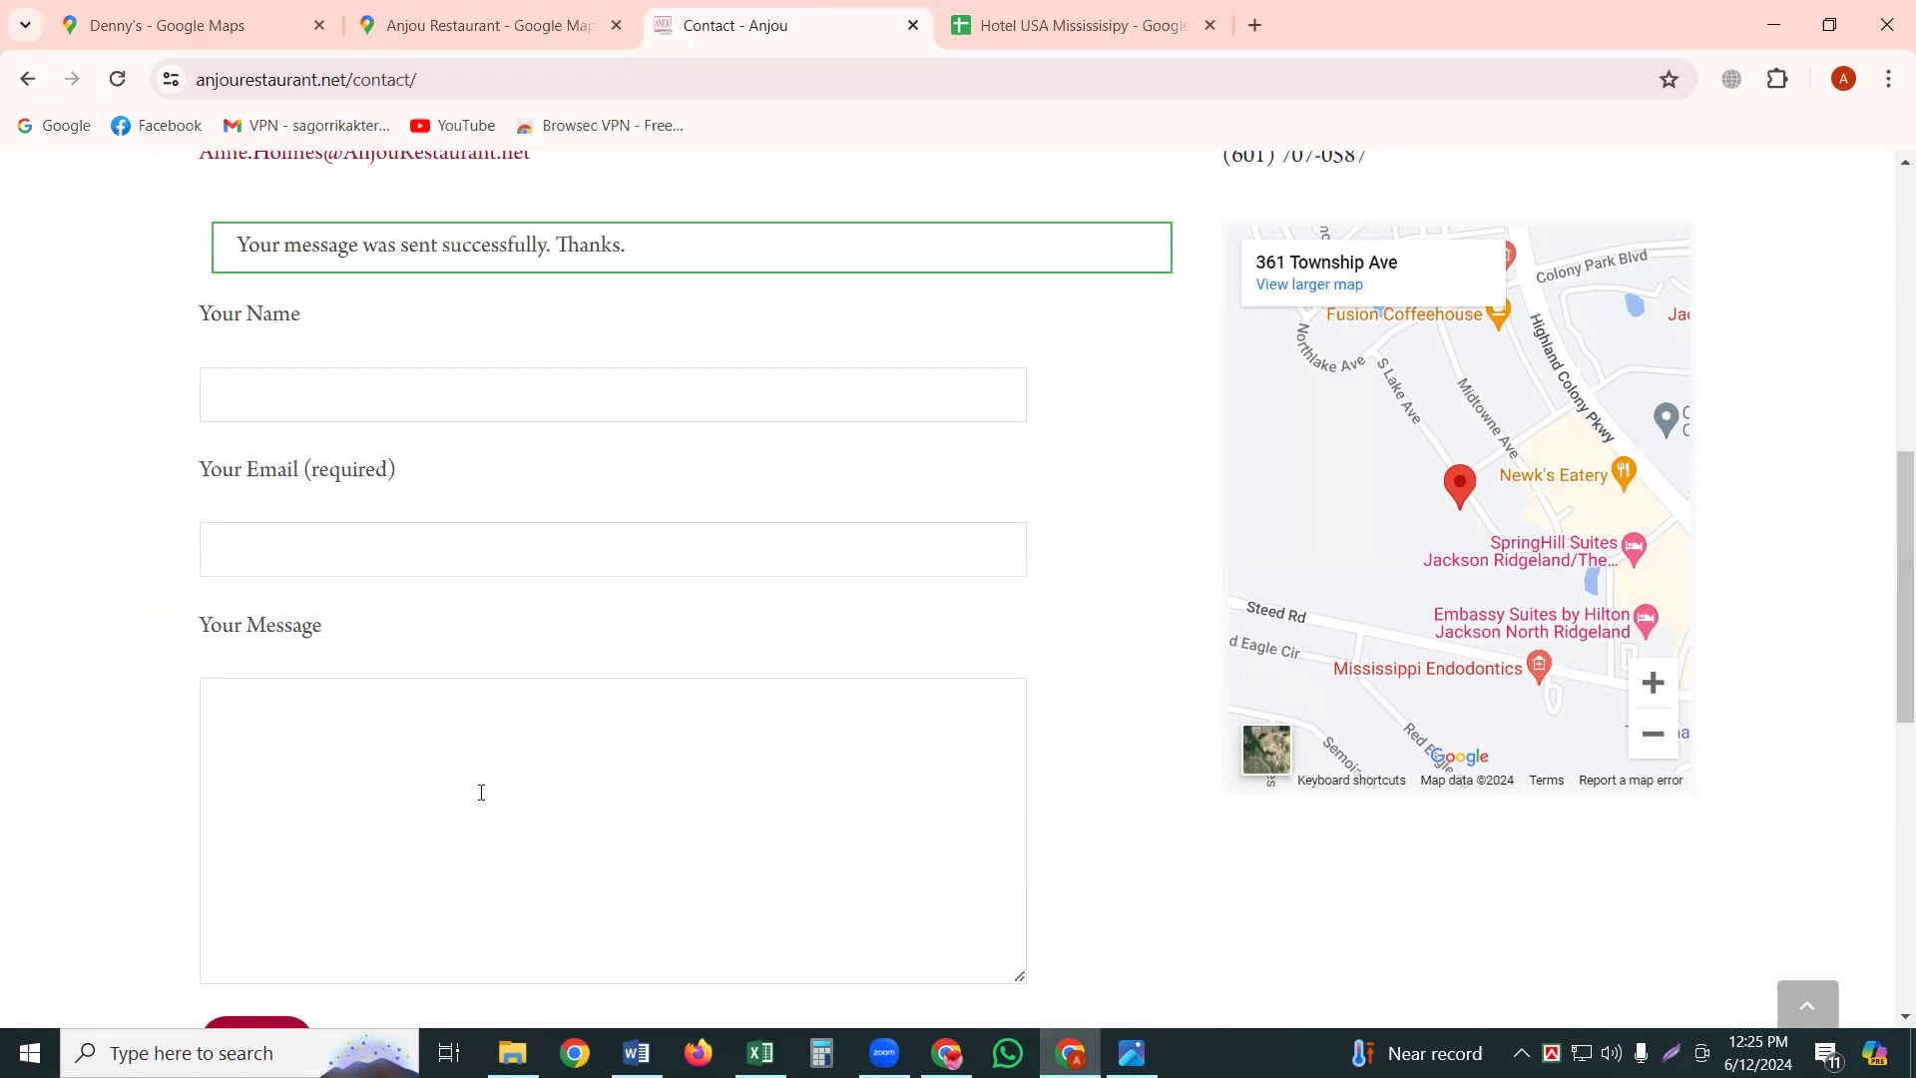
scroll(462, 628, up, 5)
scroll(462, 629, down, 4)
scroll(462, 629, up, 3)
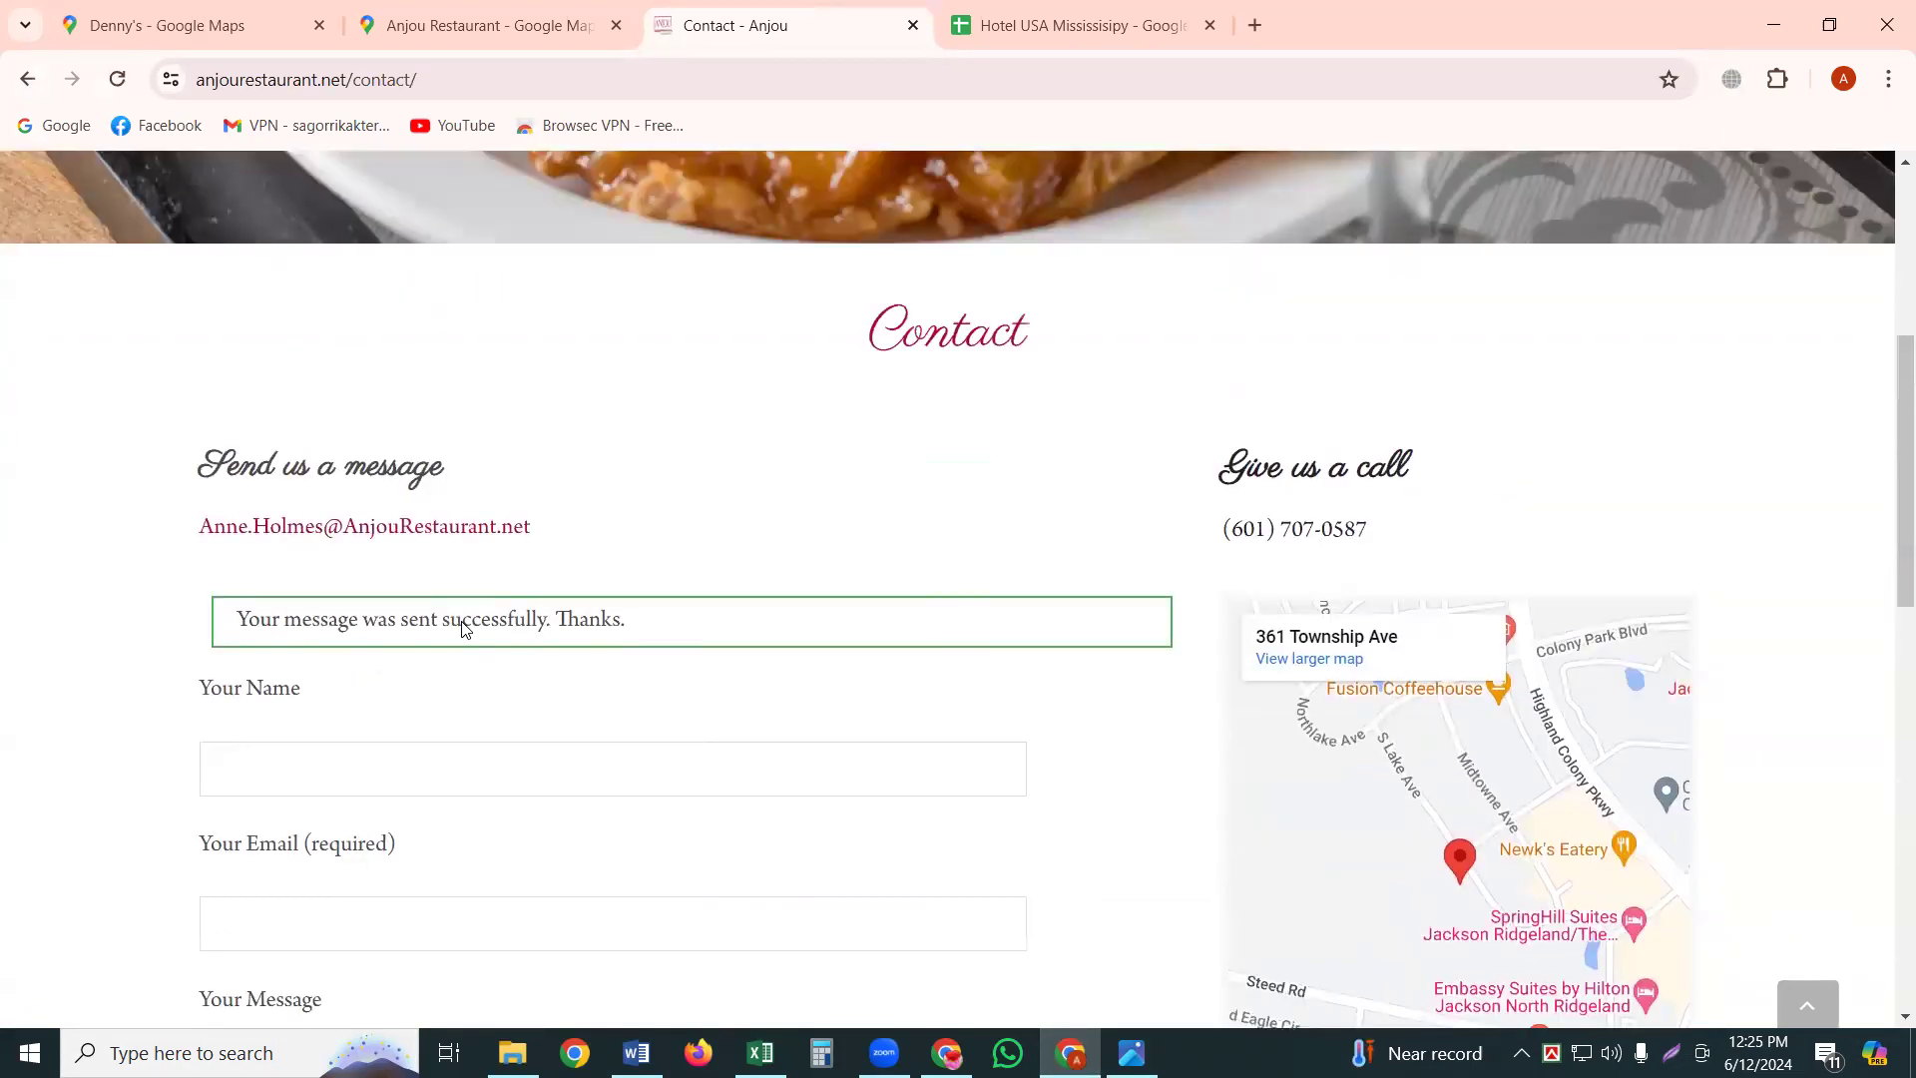
click(461, 623)
key(Print)
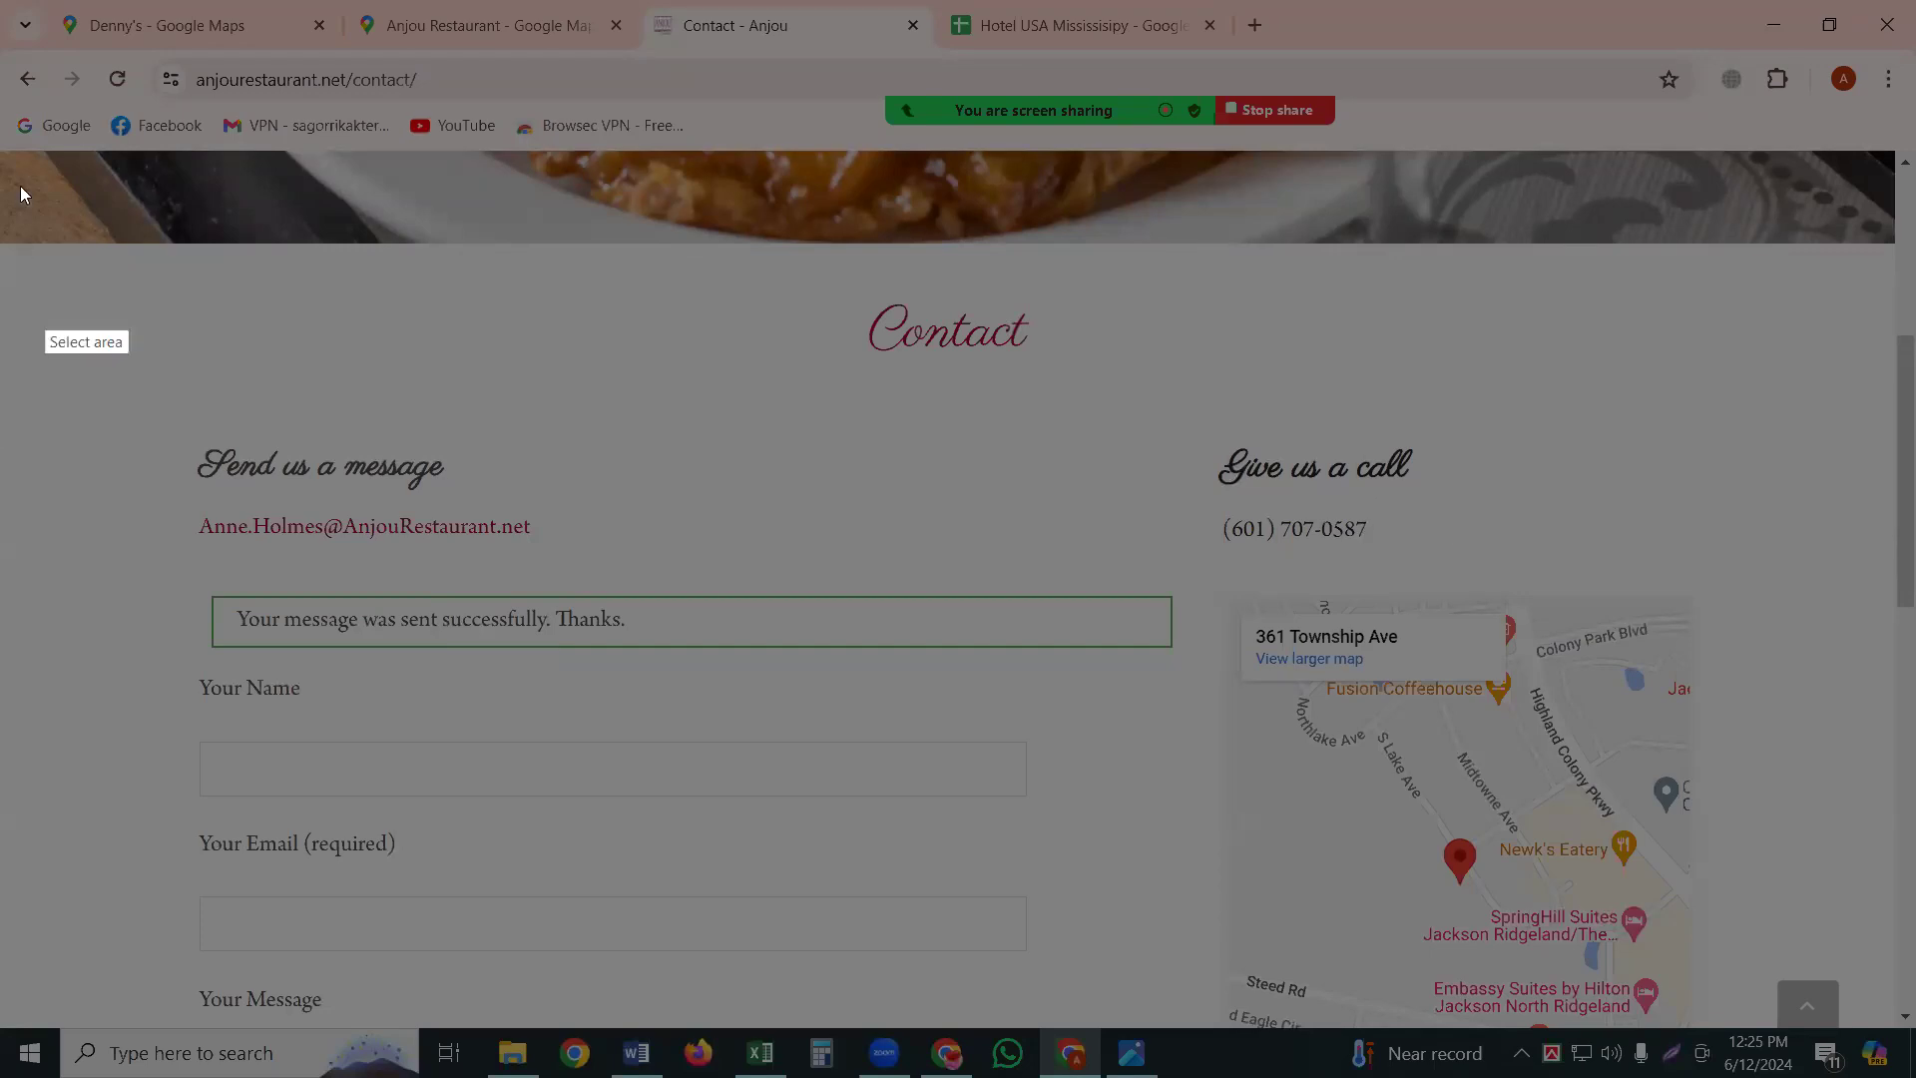
drag(11, 169, 931, 232)
drag(1724, 353, 1725, 355)
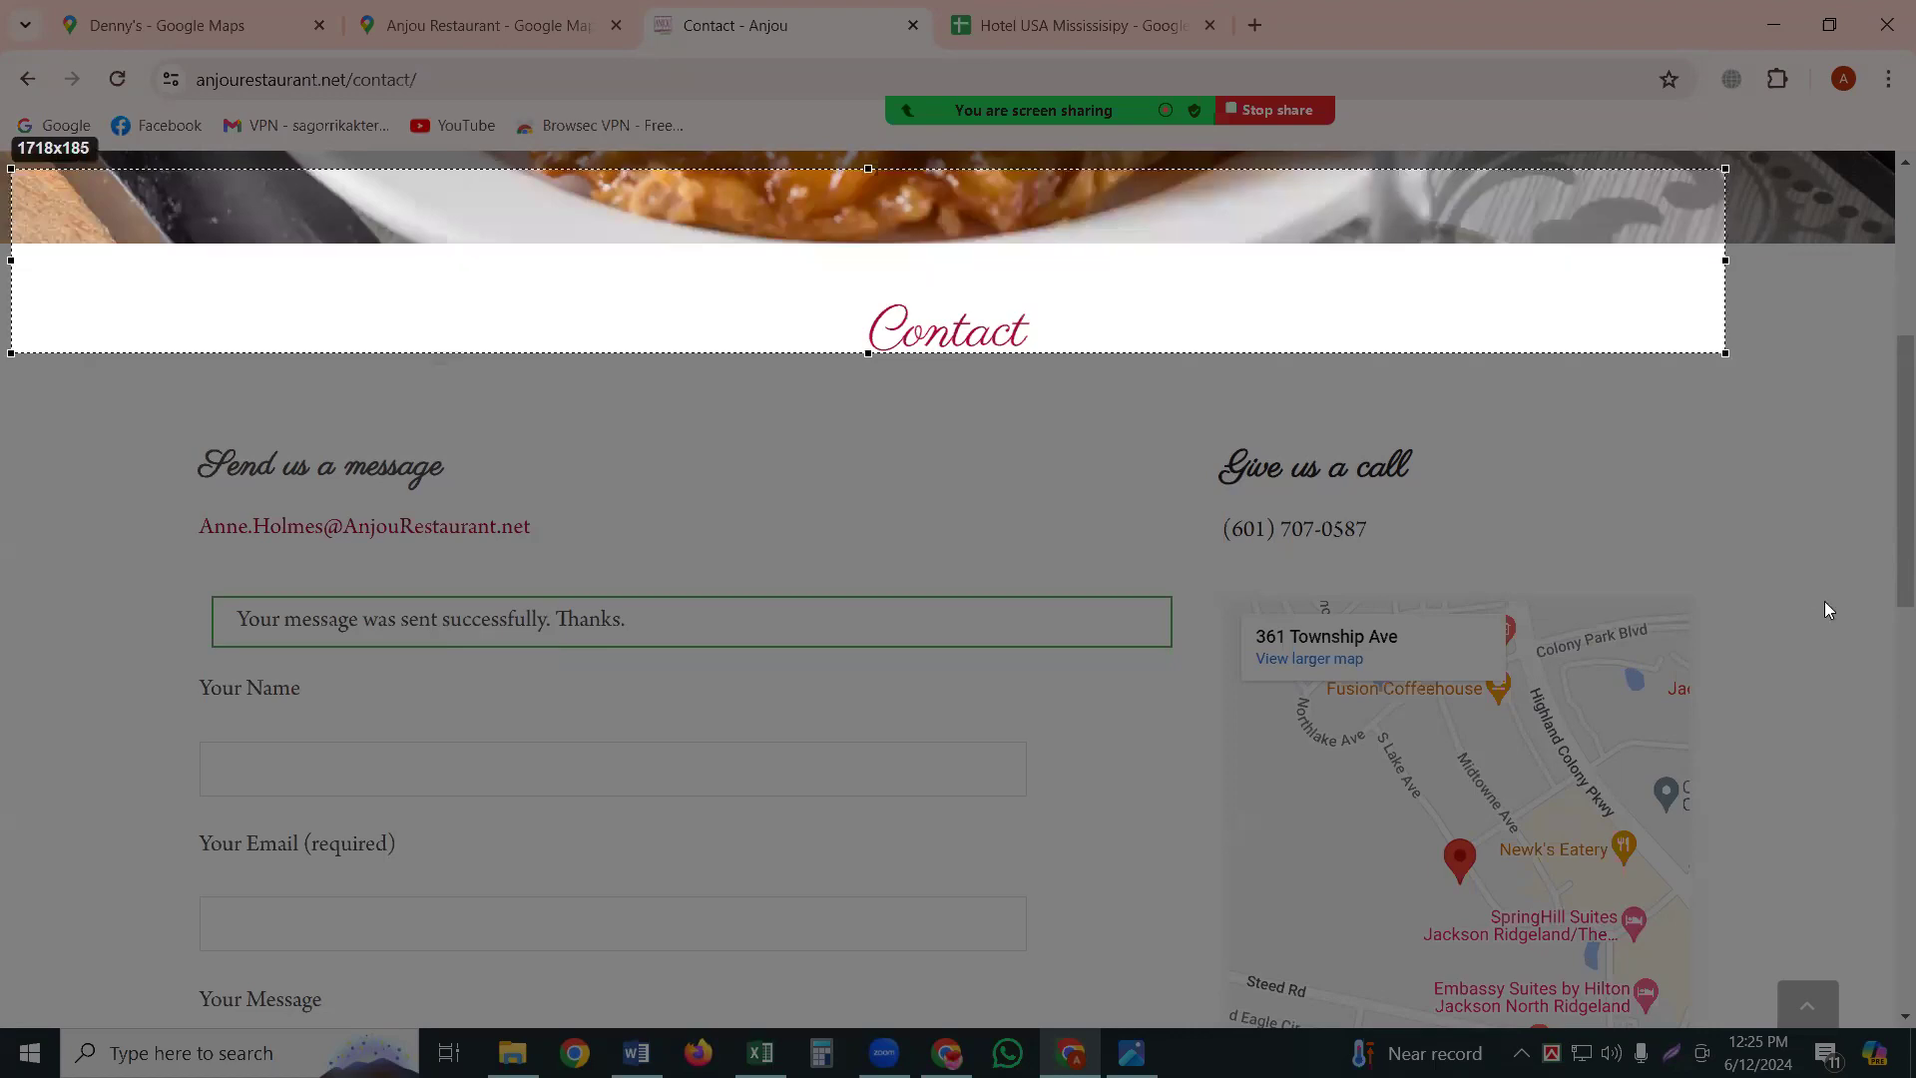
drag(1815, 601, 1783, 518)
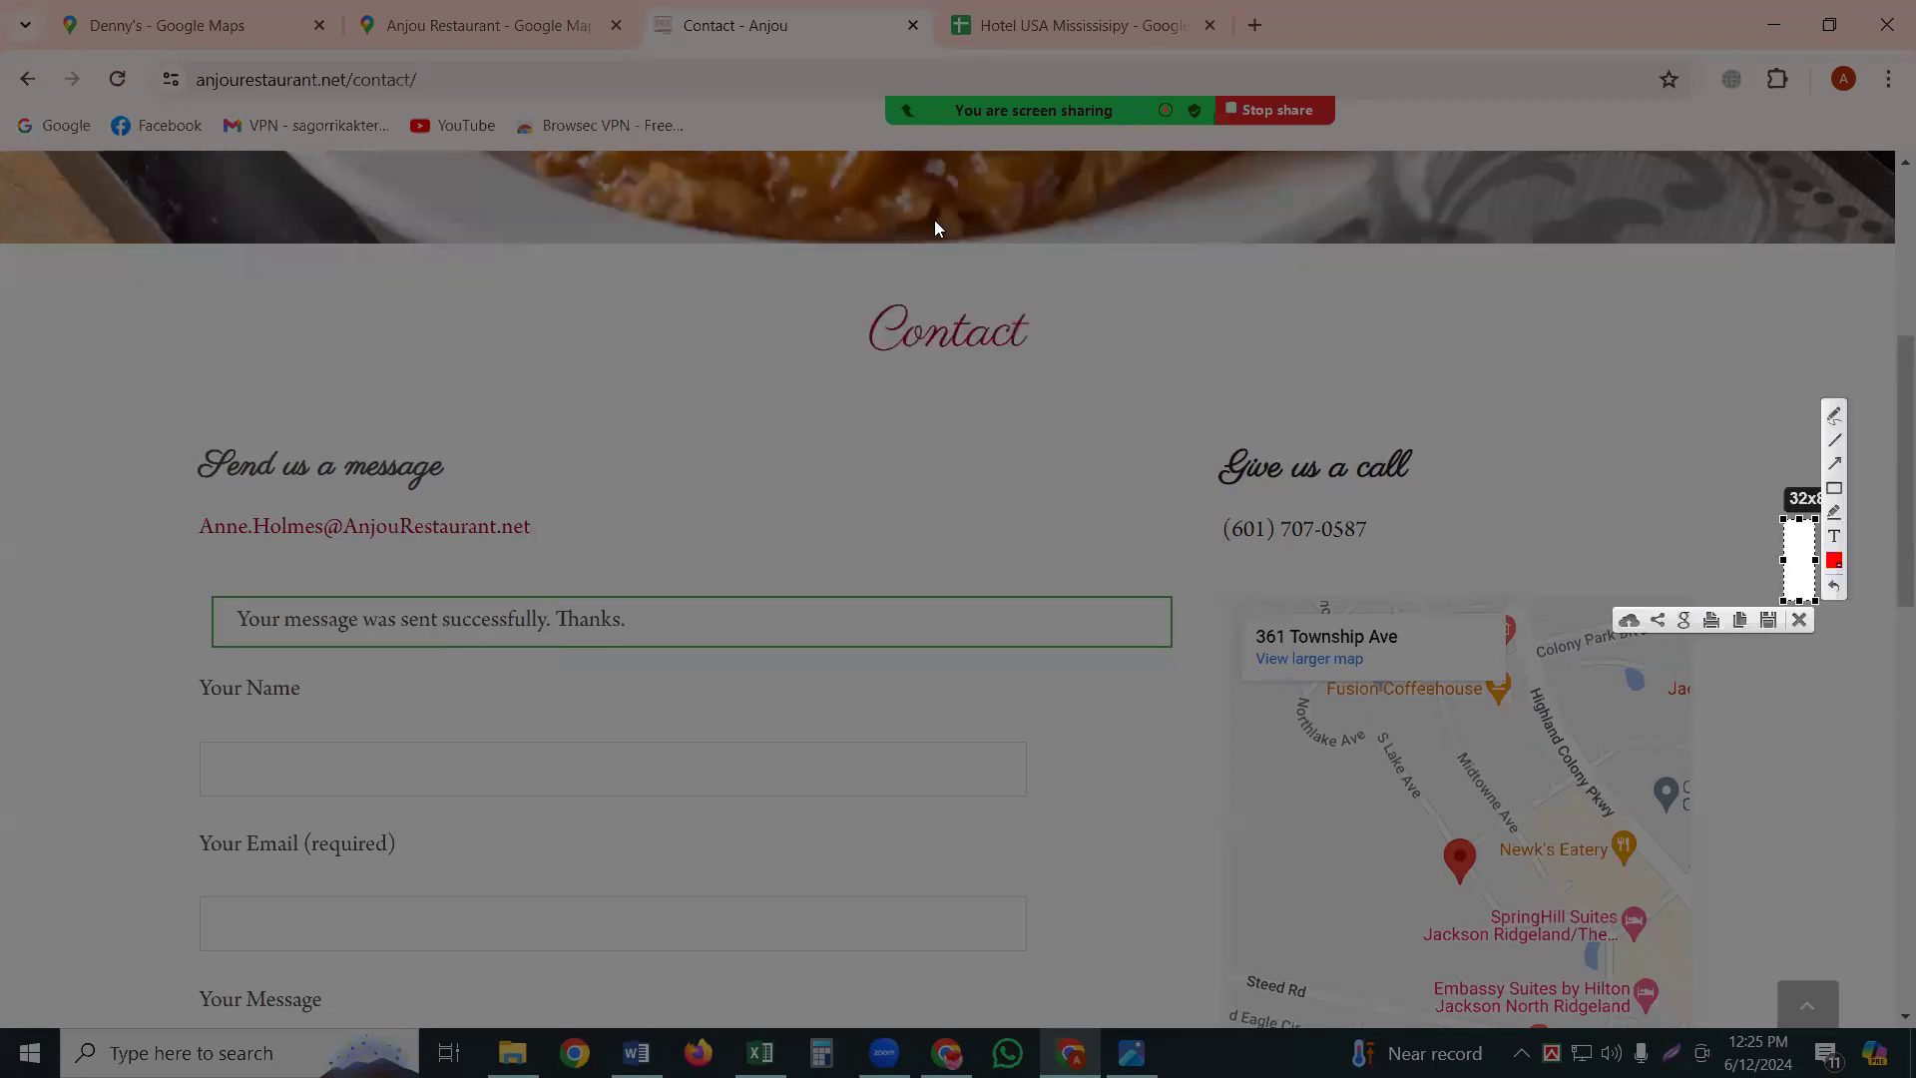
key(Escape)
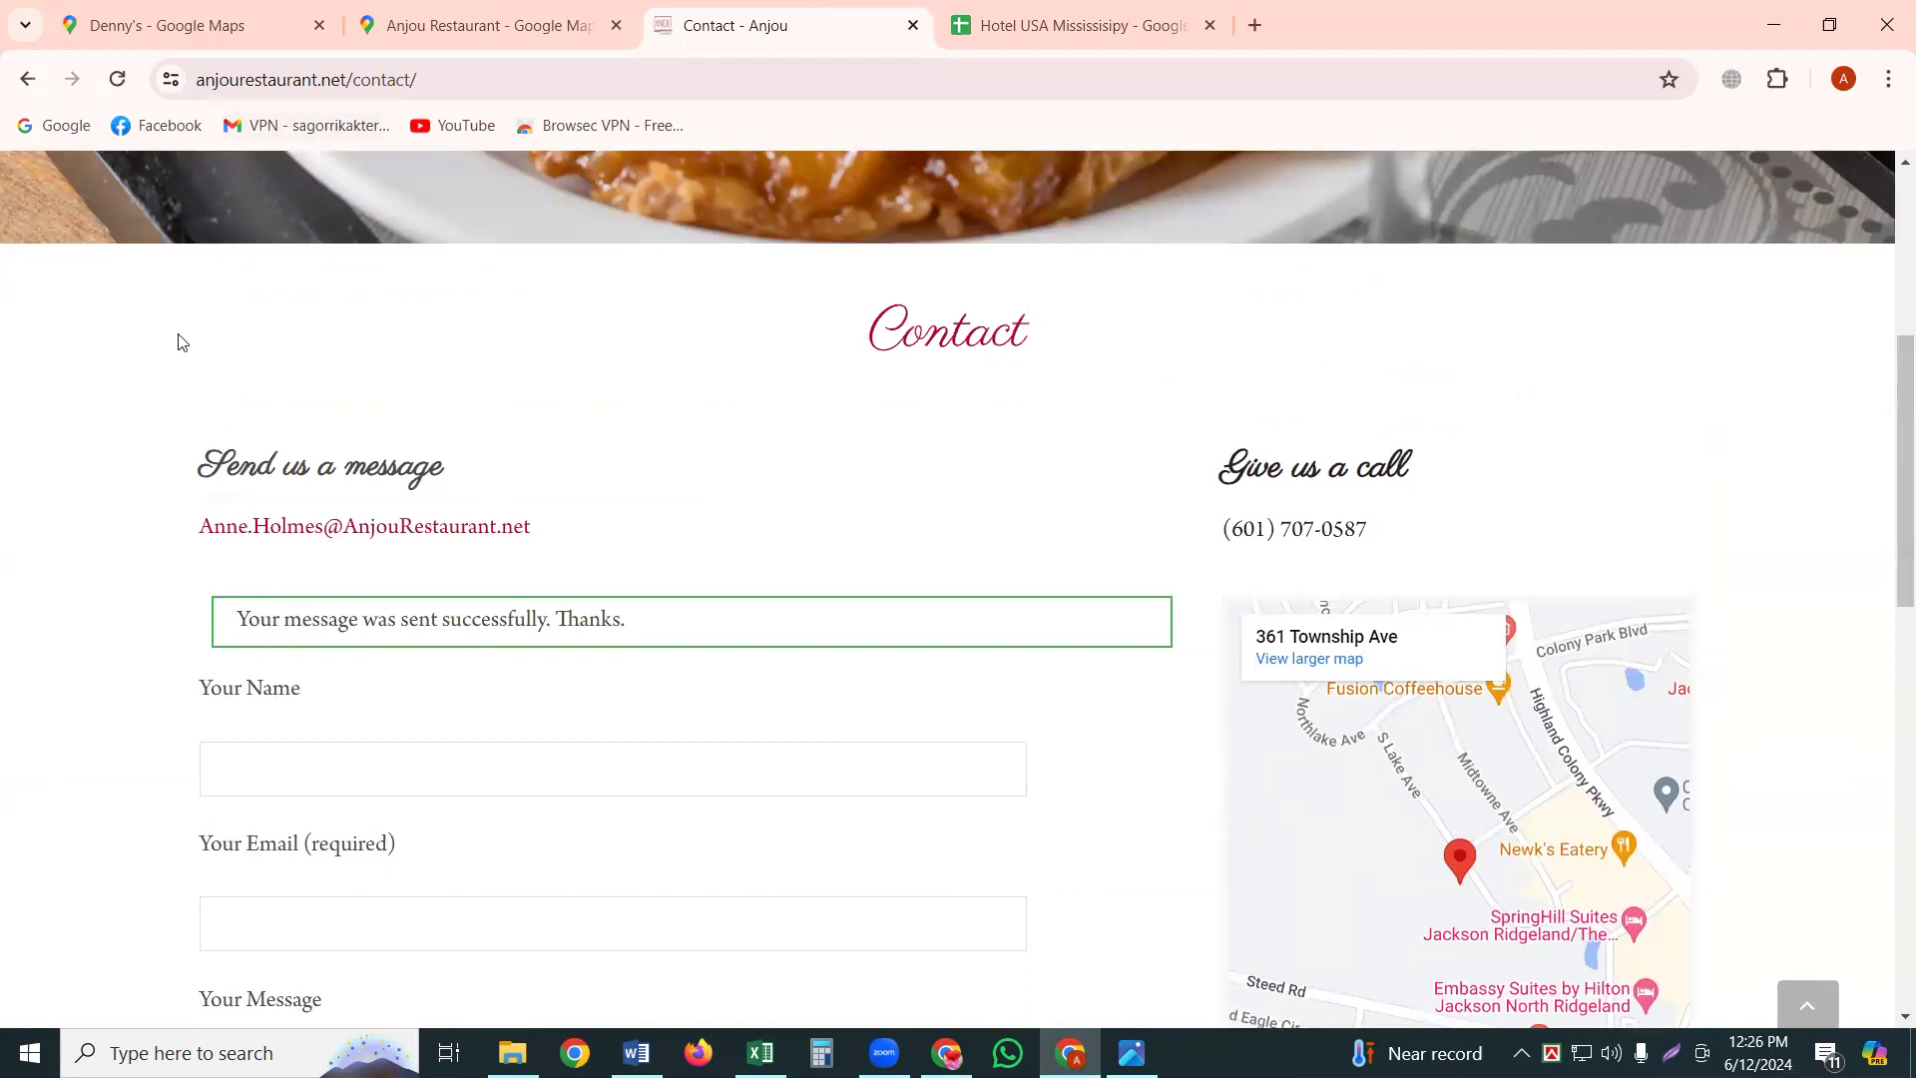
Capture the Anjou contact page area with the sent-message notice and copy its uploaded prntscr.com link.
key(Print)
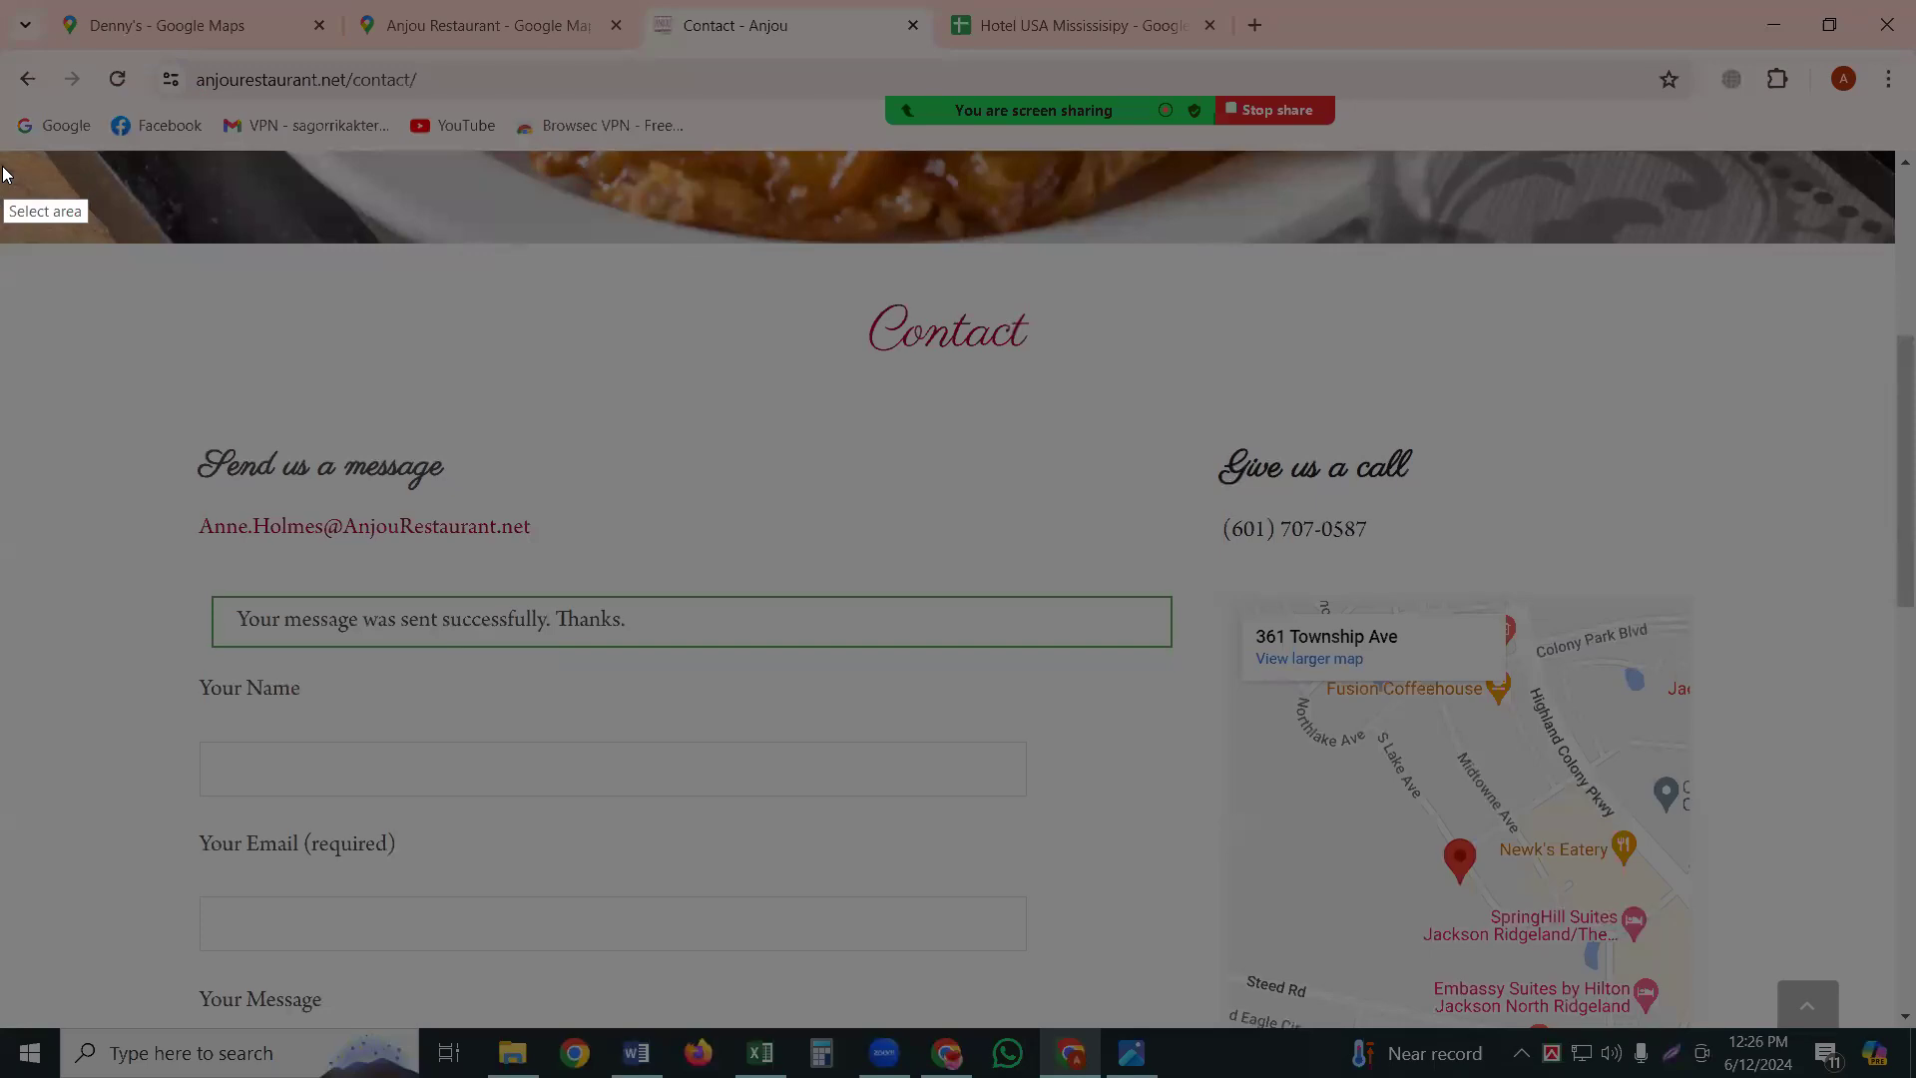
drag(3, 166, 1889, 1028)
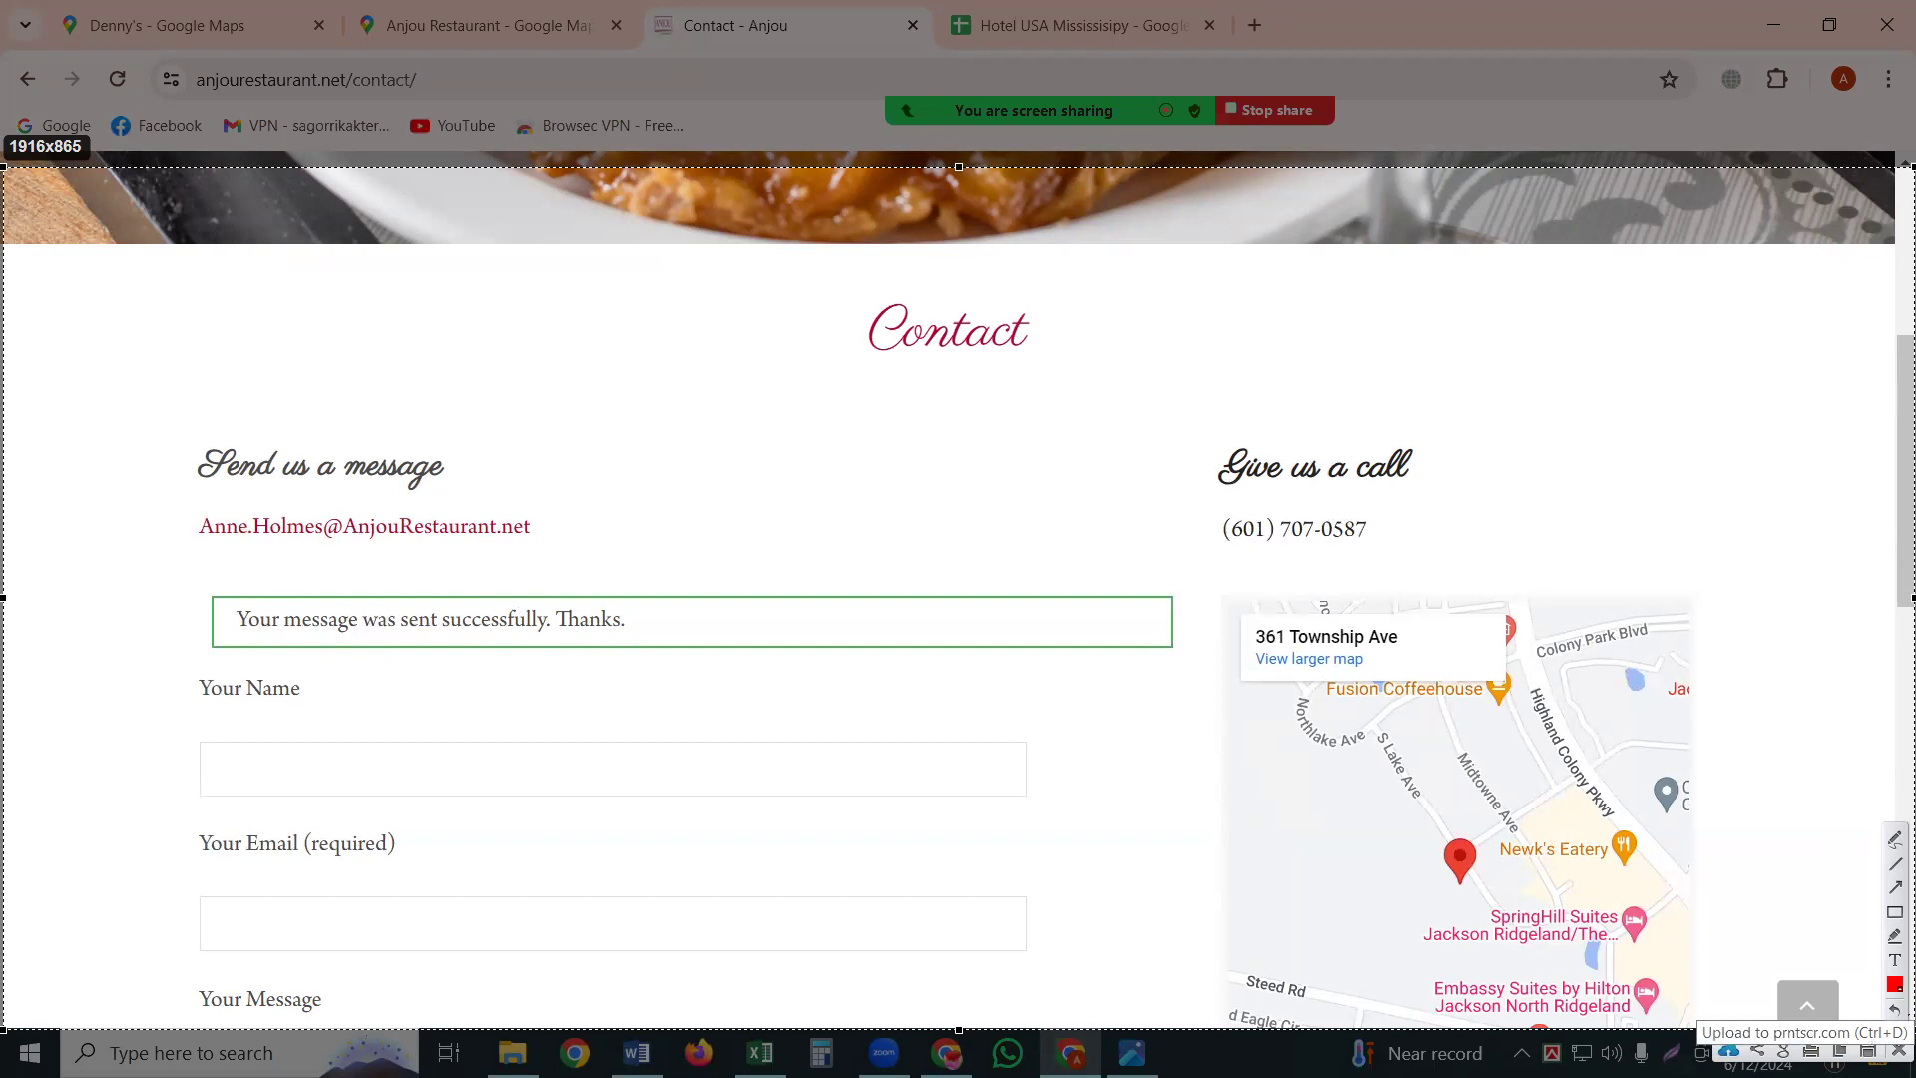
click(1730, 1049)
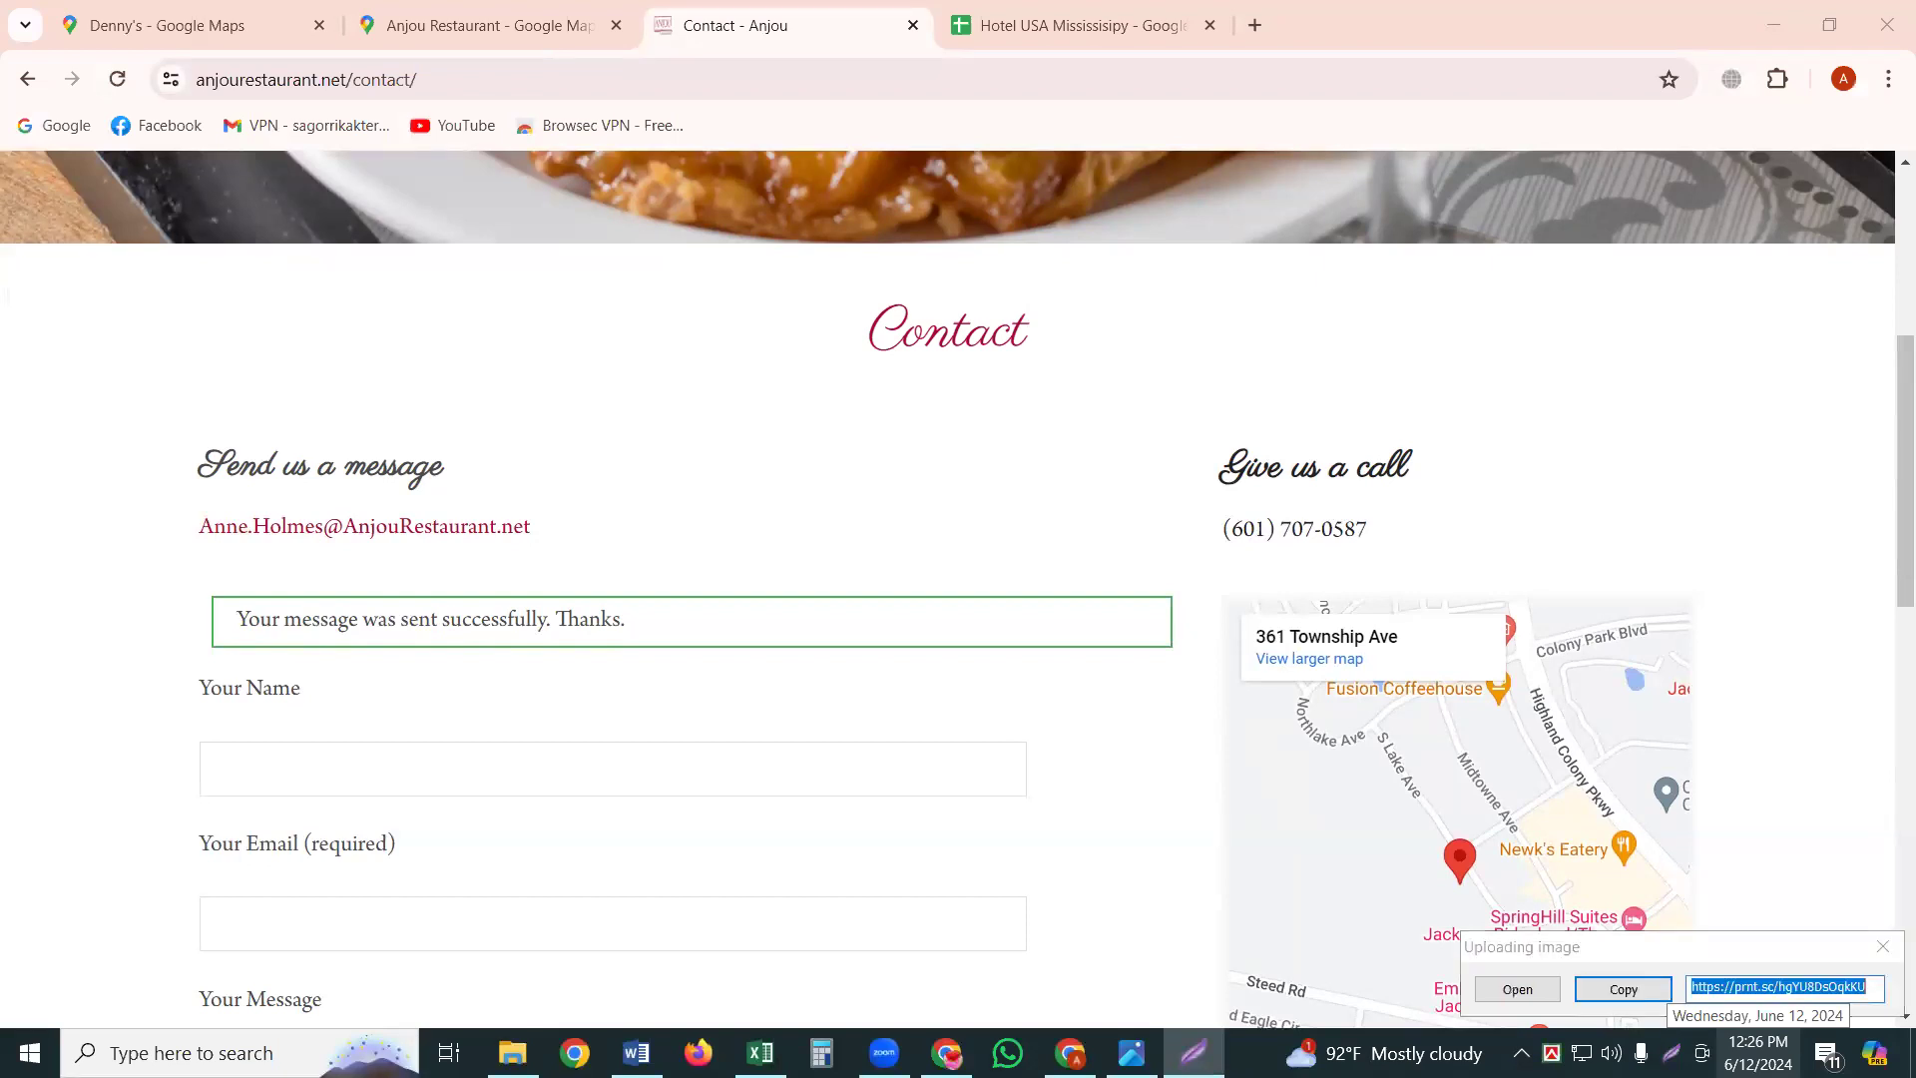
click(1621, 992)
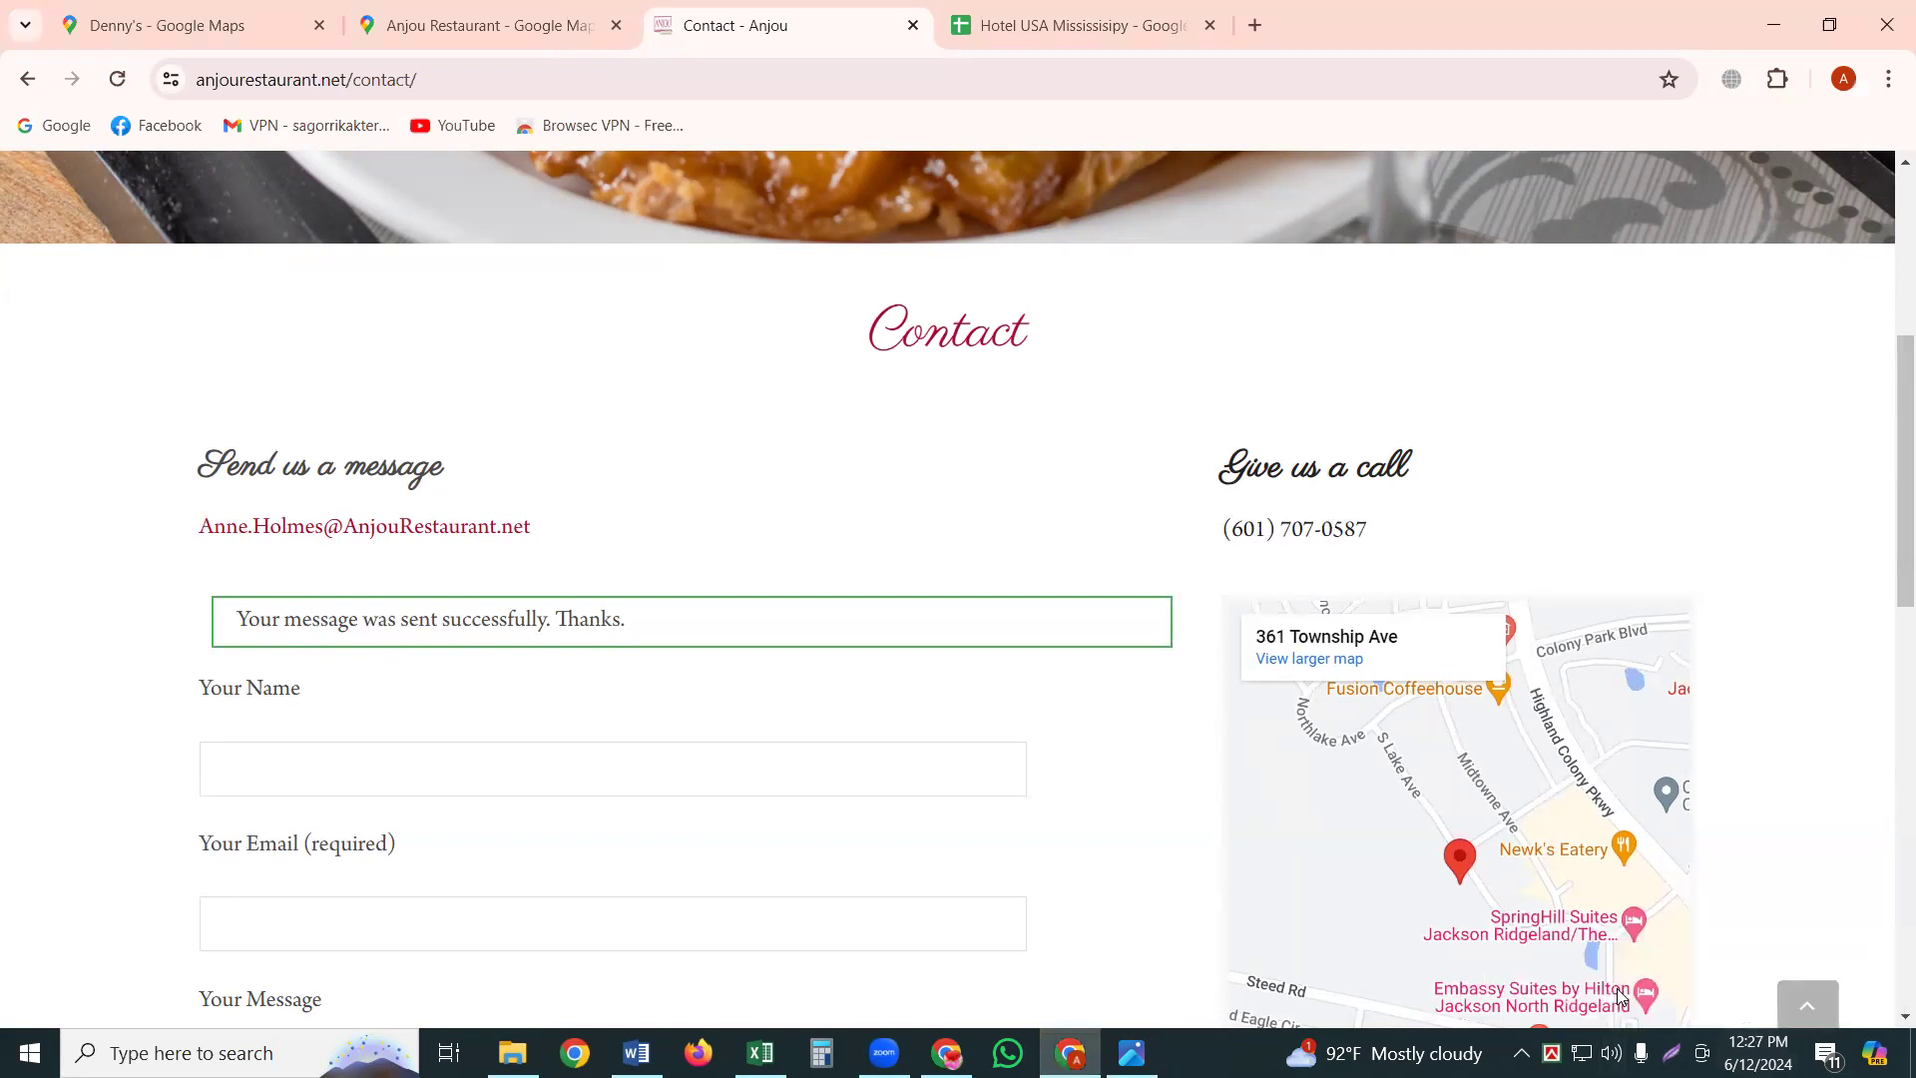
Paste the copied screenshot link into cell F2 under Screen Shoot - 02 in the Hotel USA Mississisipy spreadsheet.
click(1132, 8)
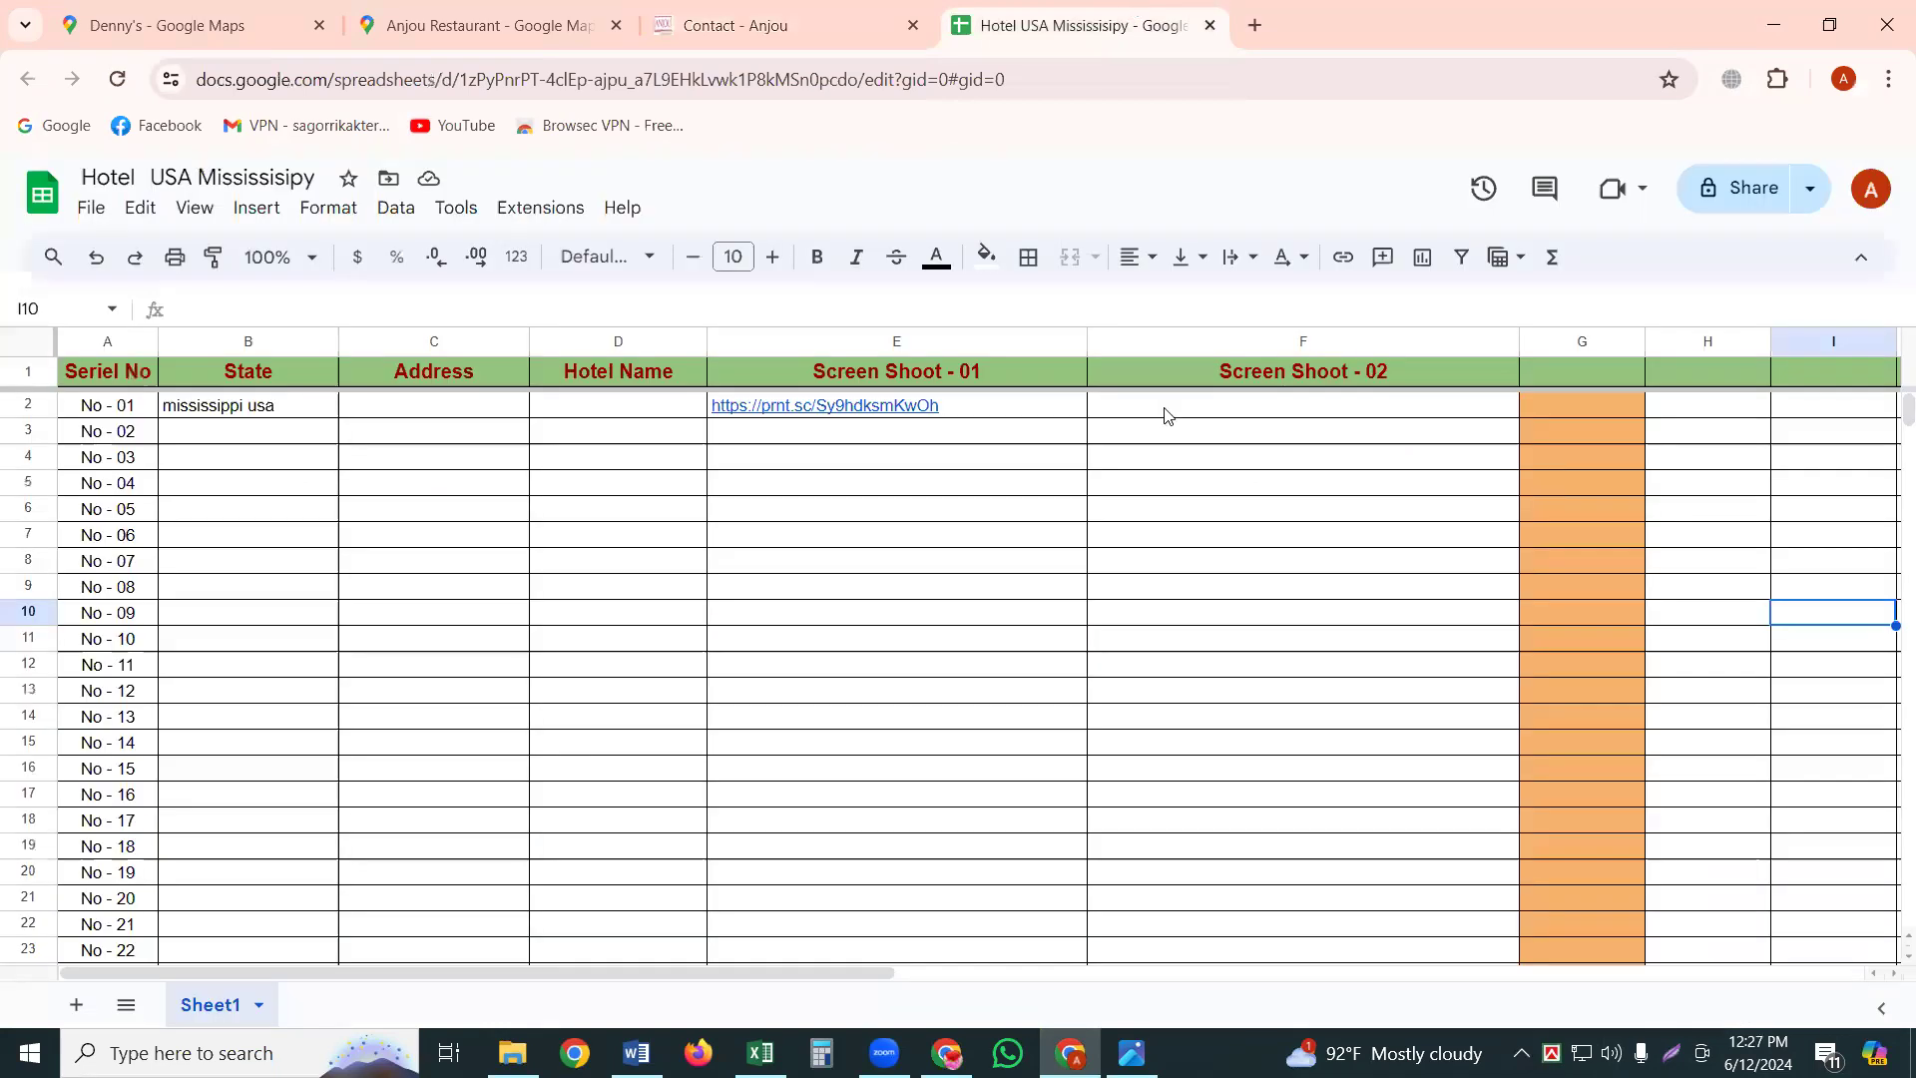
click(1166, 408)
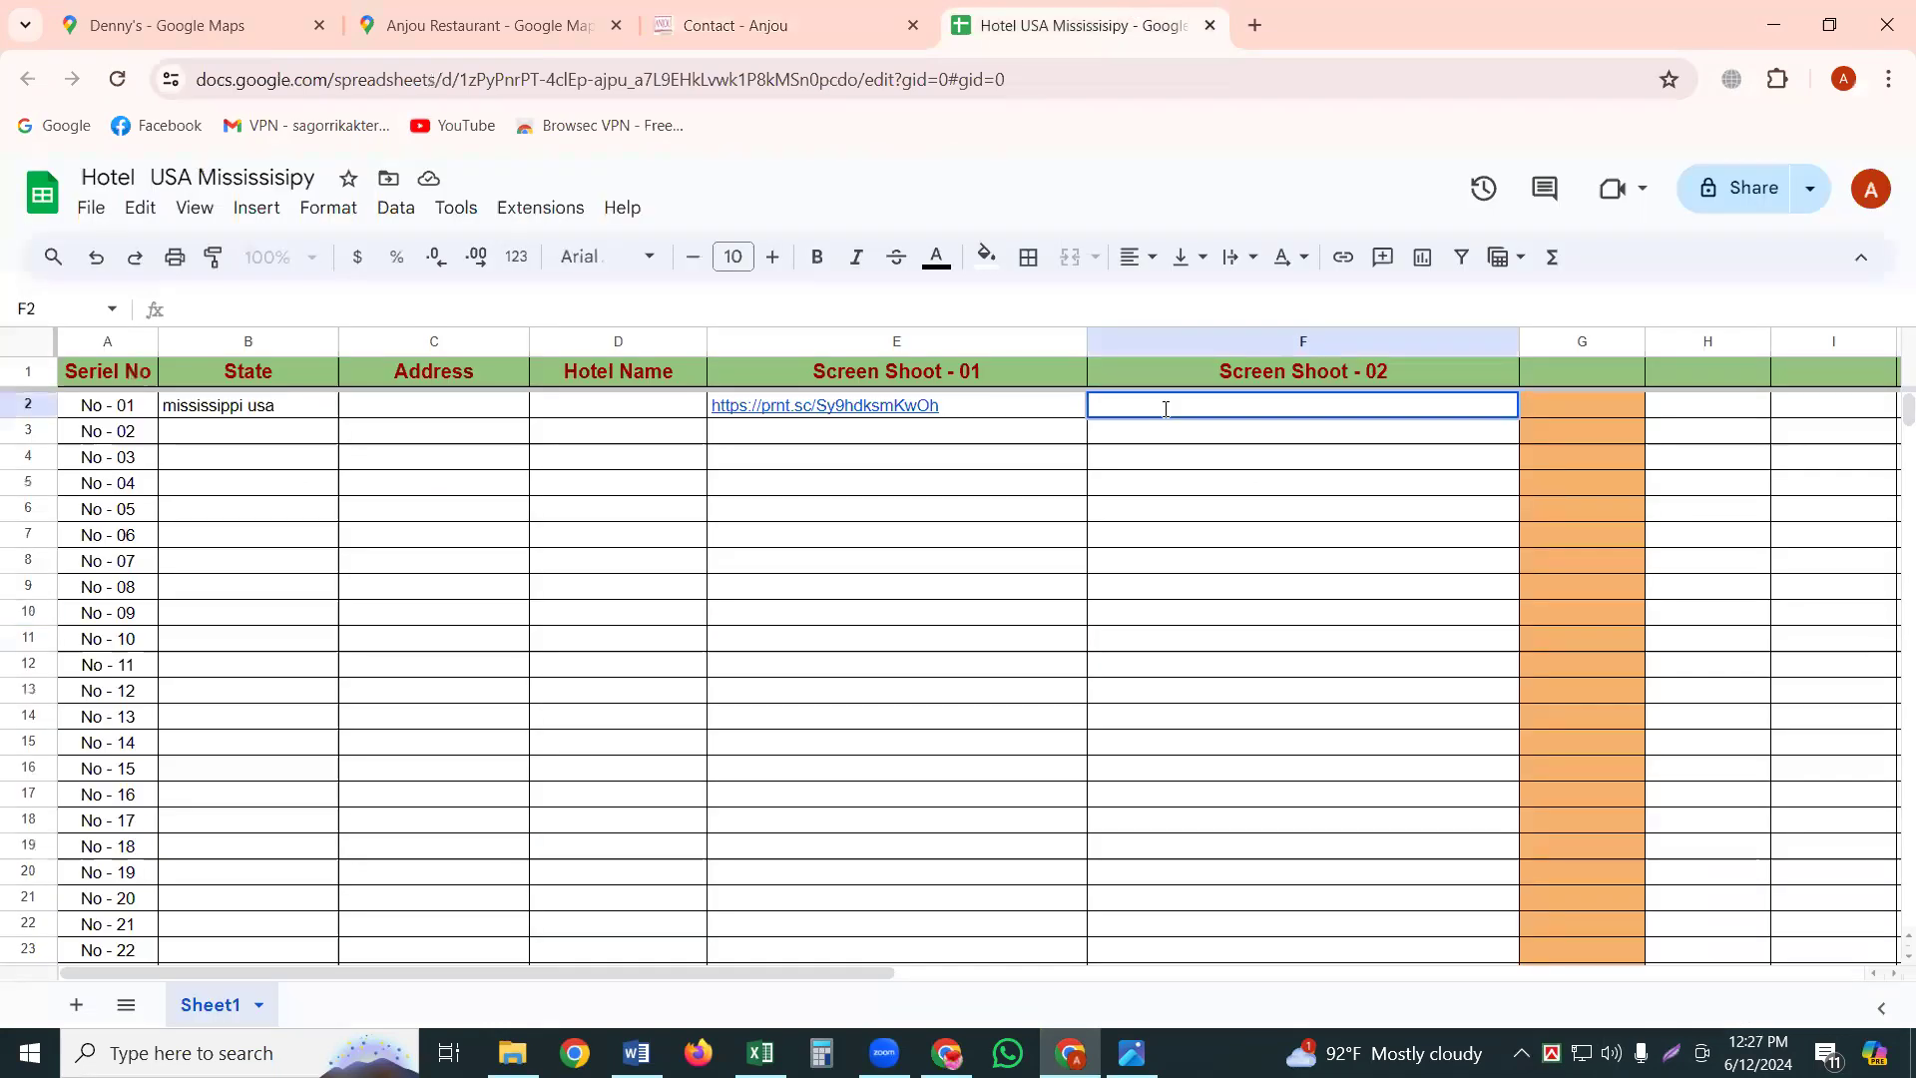
right_click(1185, 427)
click(1228, 600)
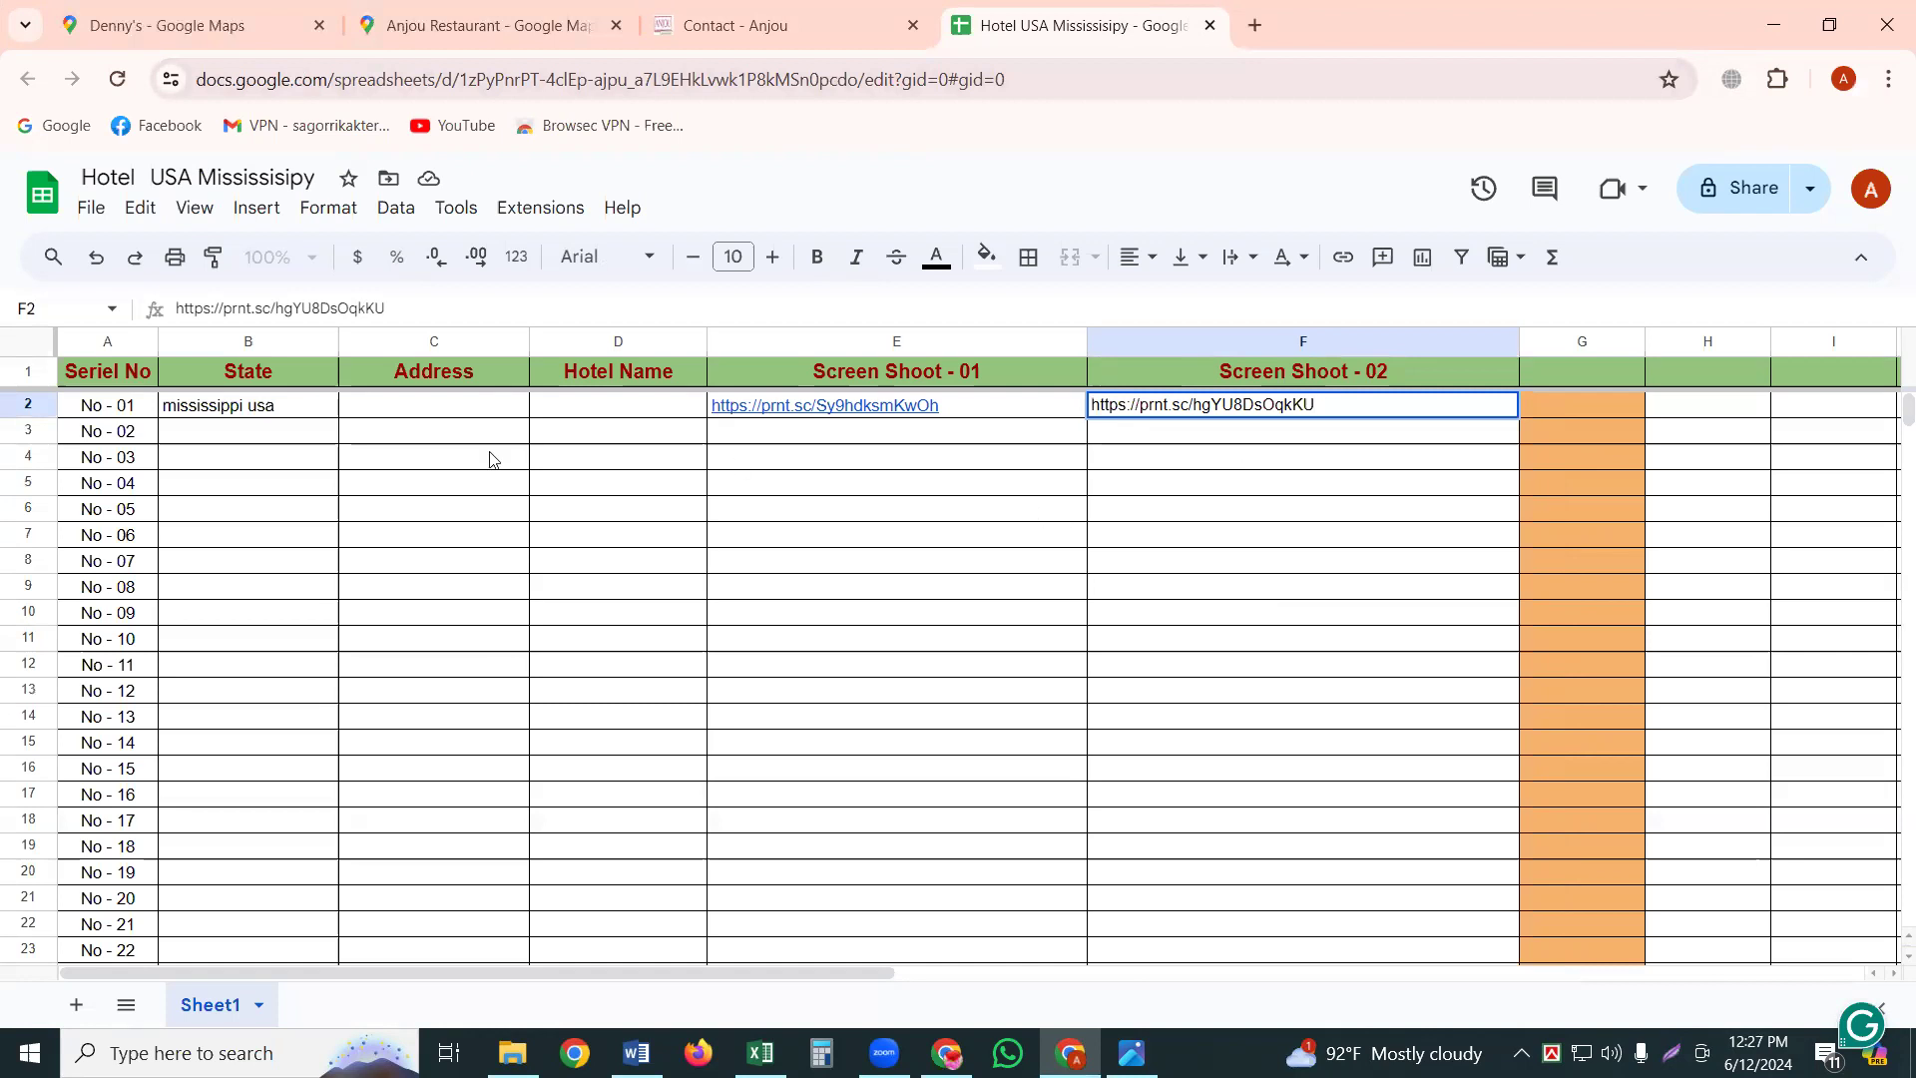
Copy the name Anjou Restaurant from its Google Maps listing into cell D2 under Hotel Name in the spreadsheet.
click(494, 25)
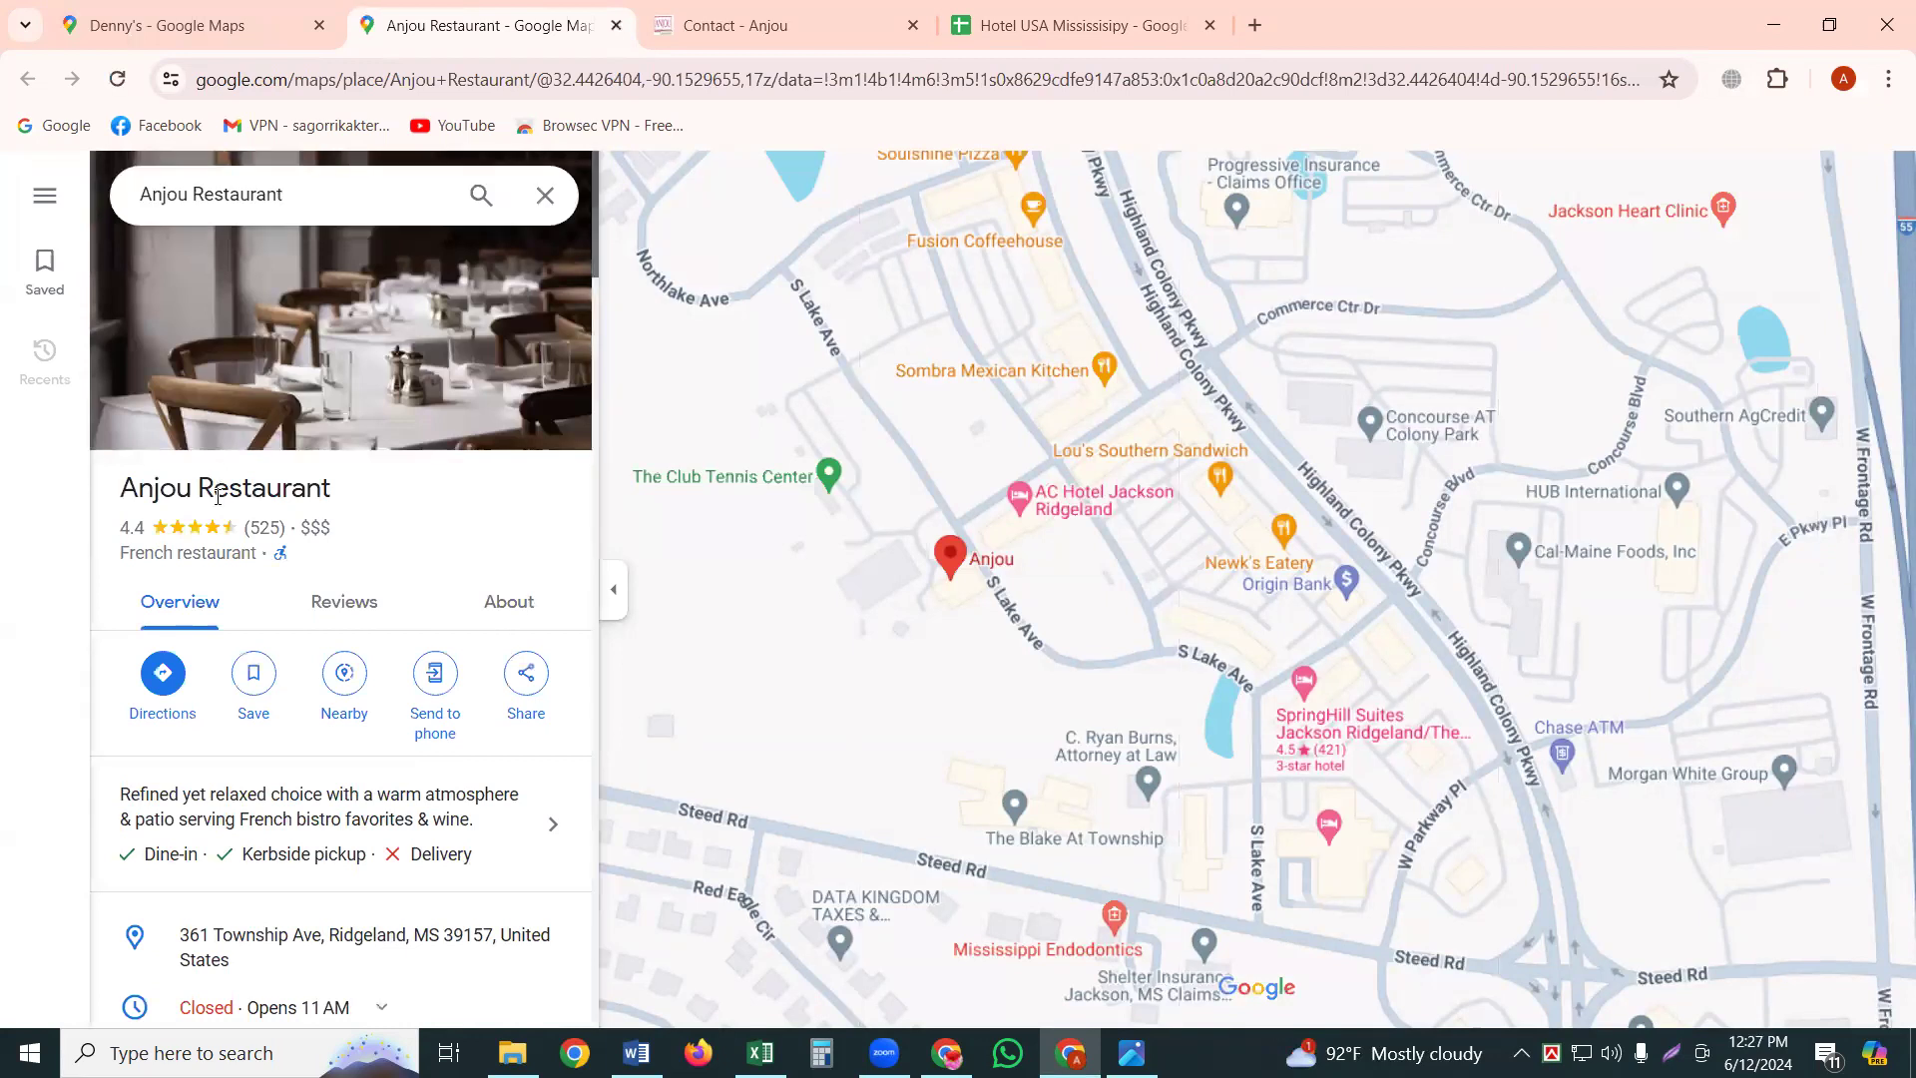
triple_click(218, 496)
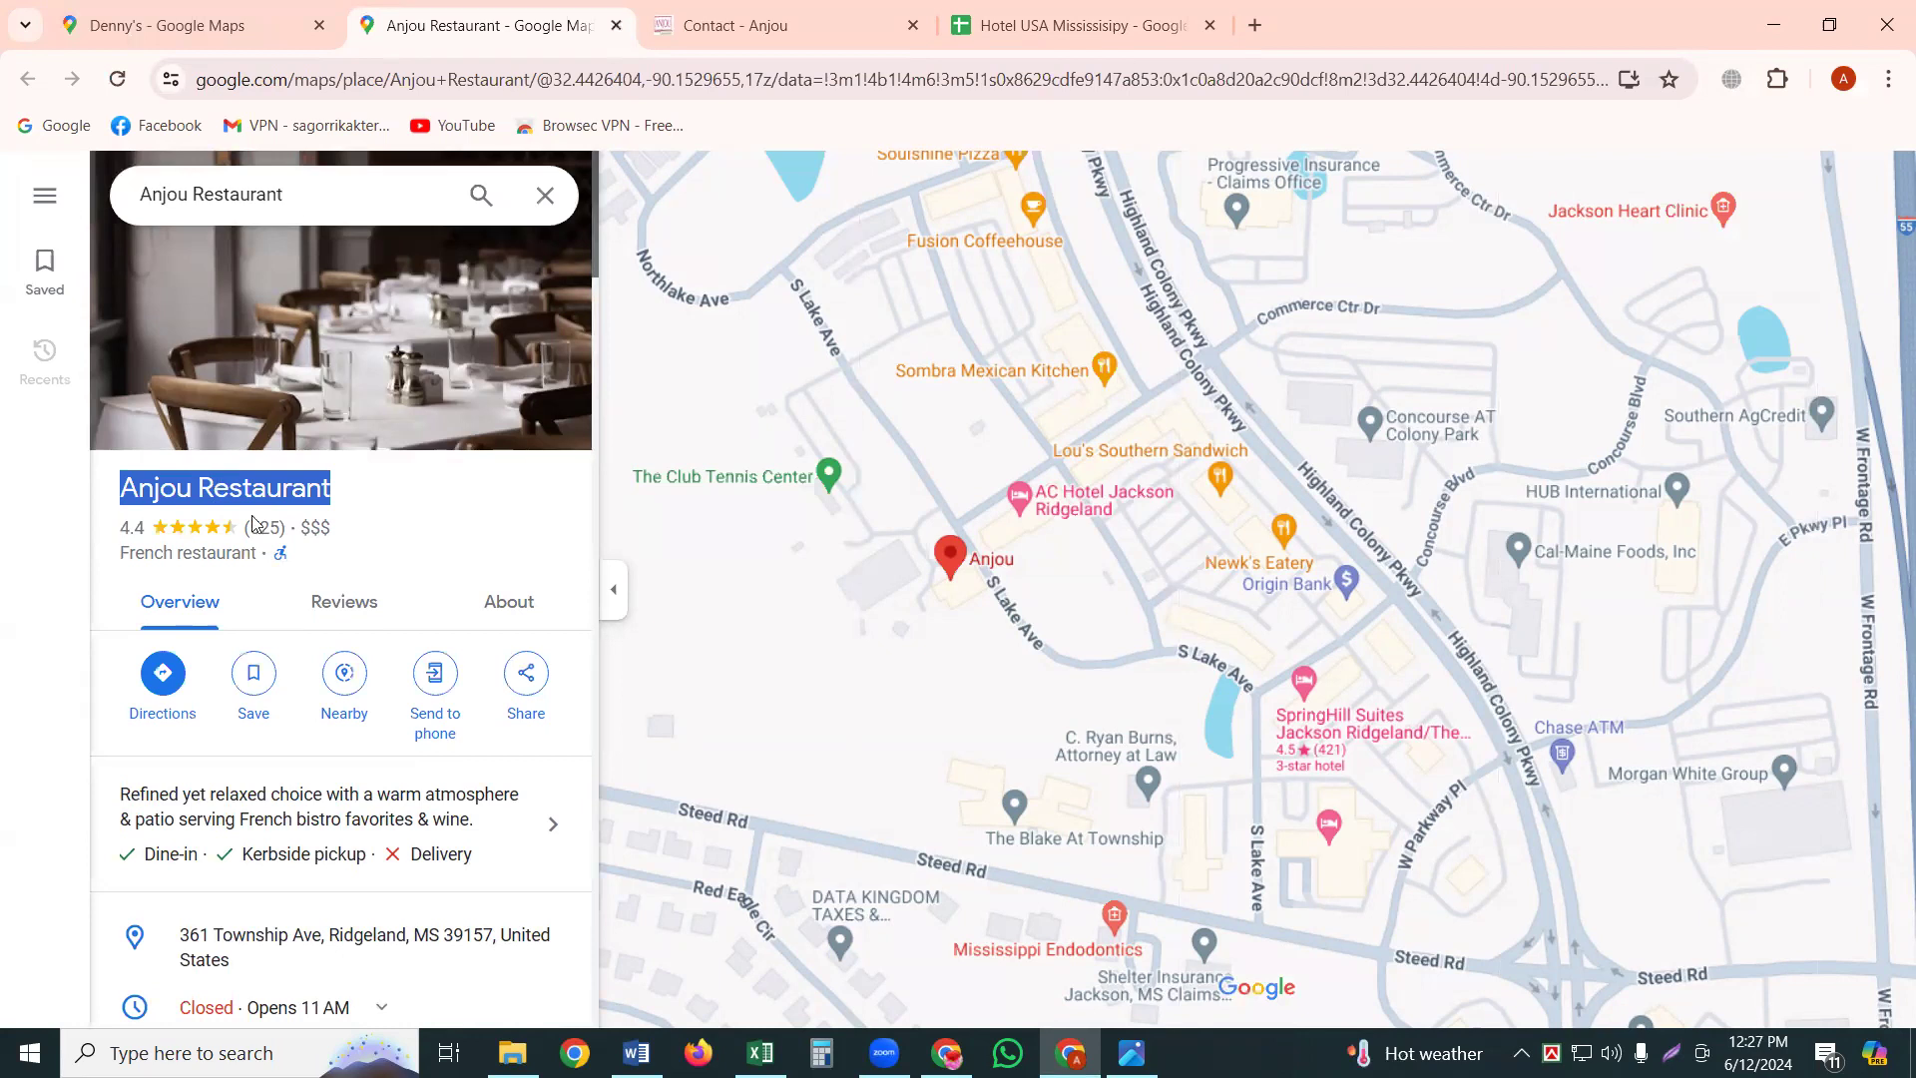
right_click(253, 523)
click(252, 523)
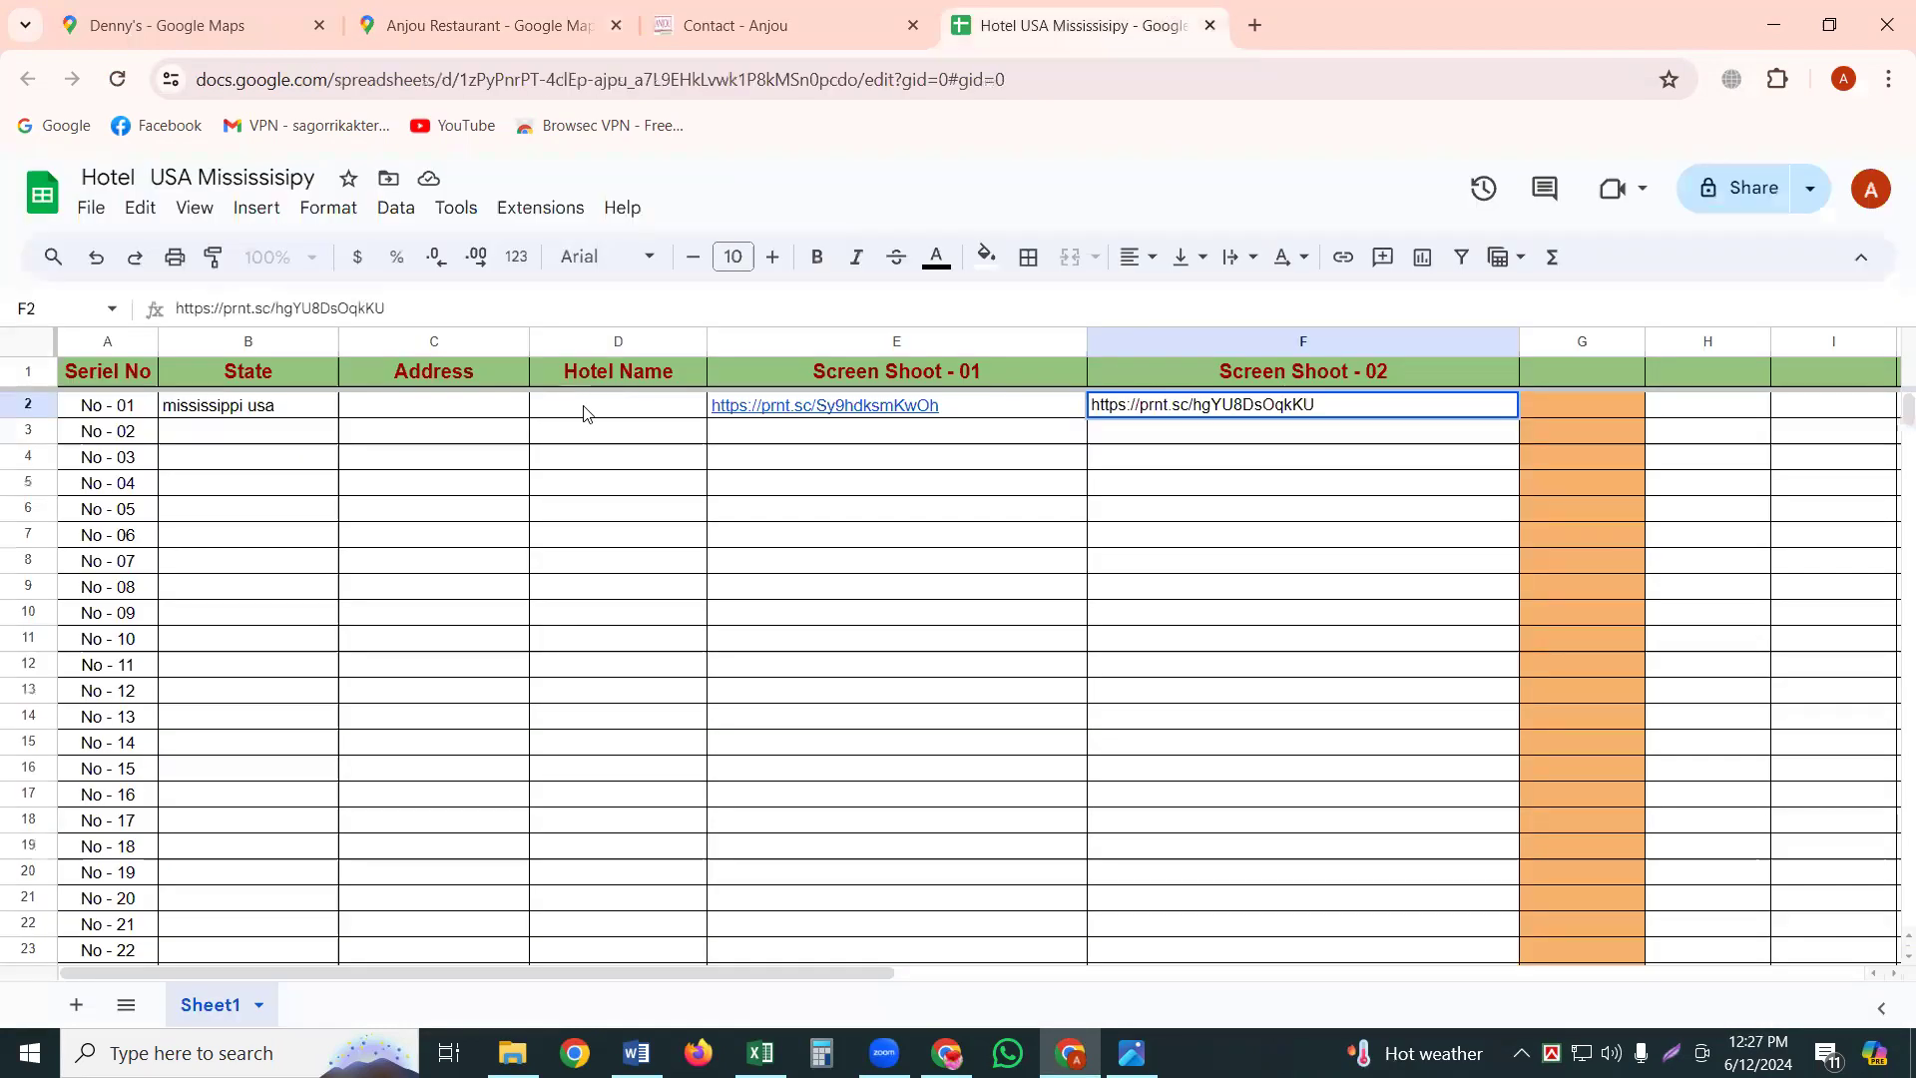
double_click(585, 410)
right_click(635, 699)
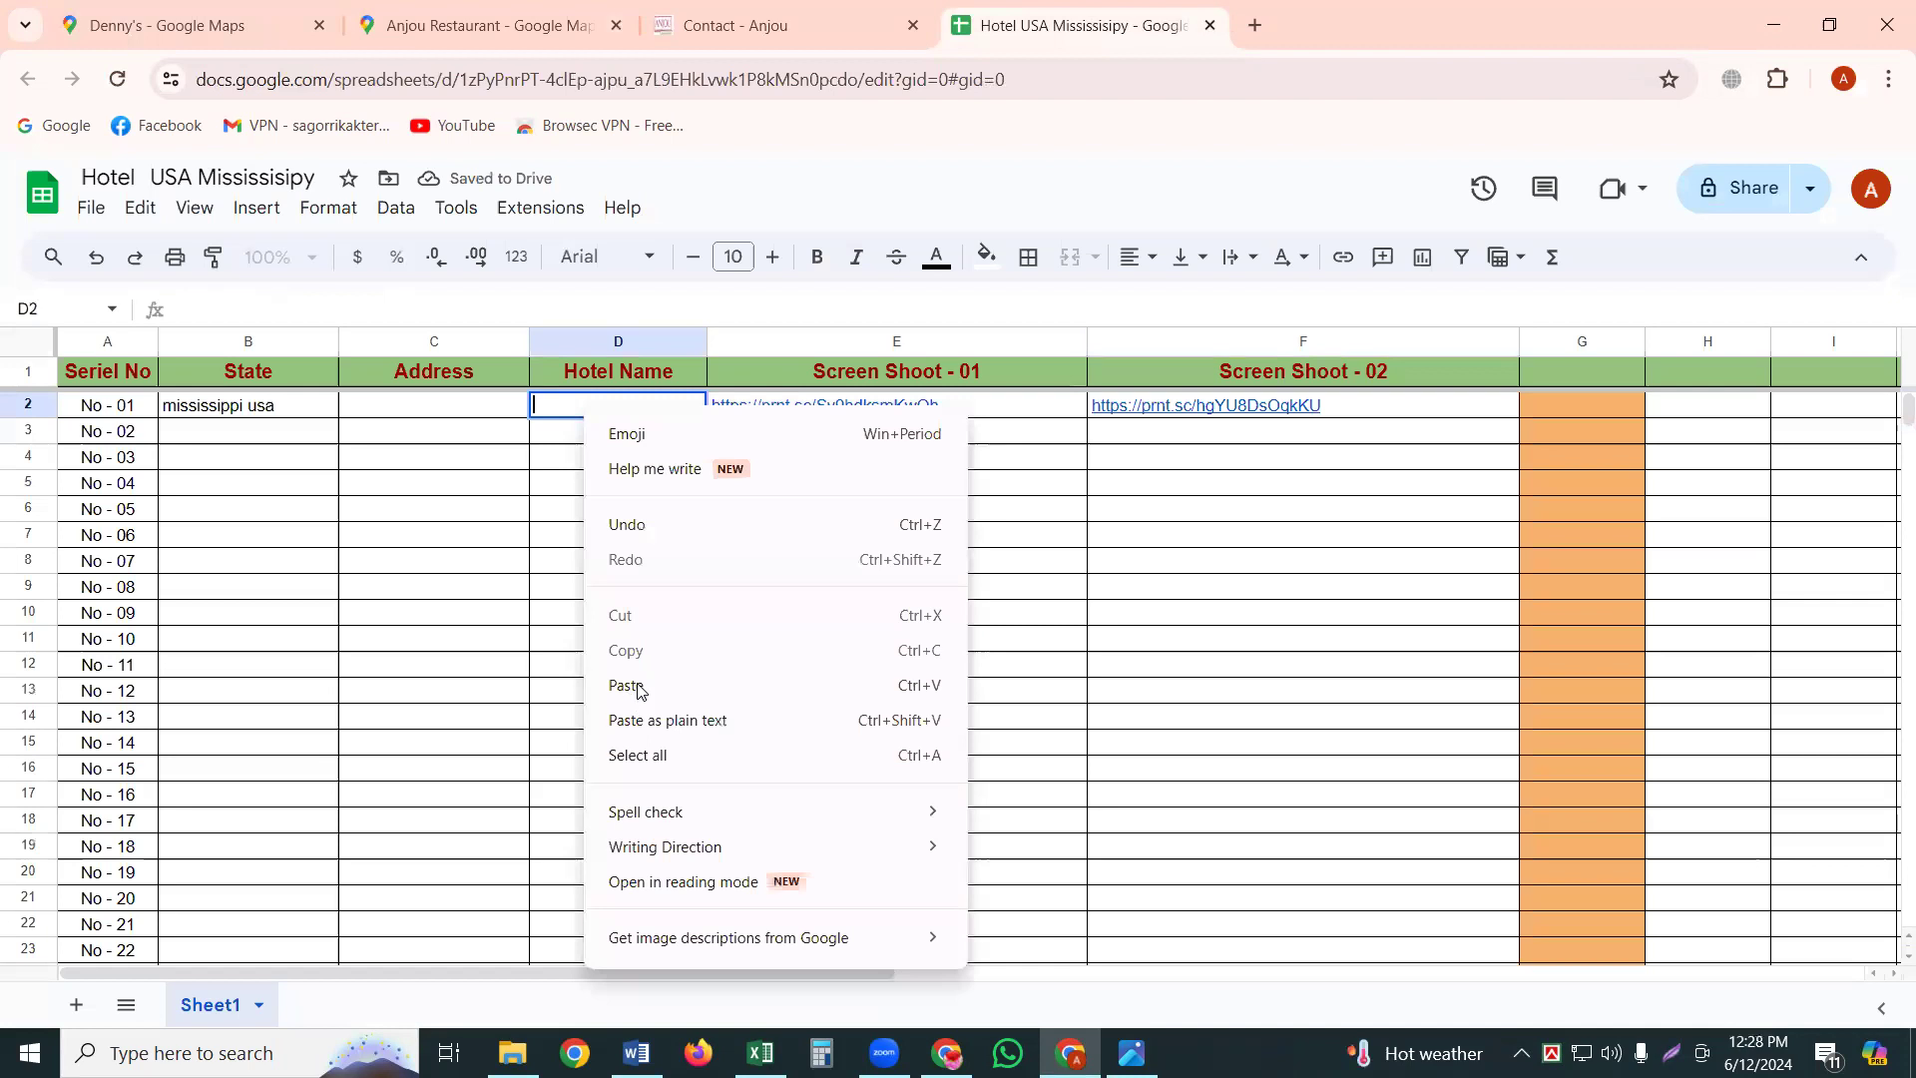
click(640, 686)
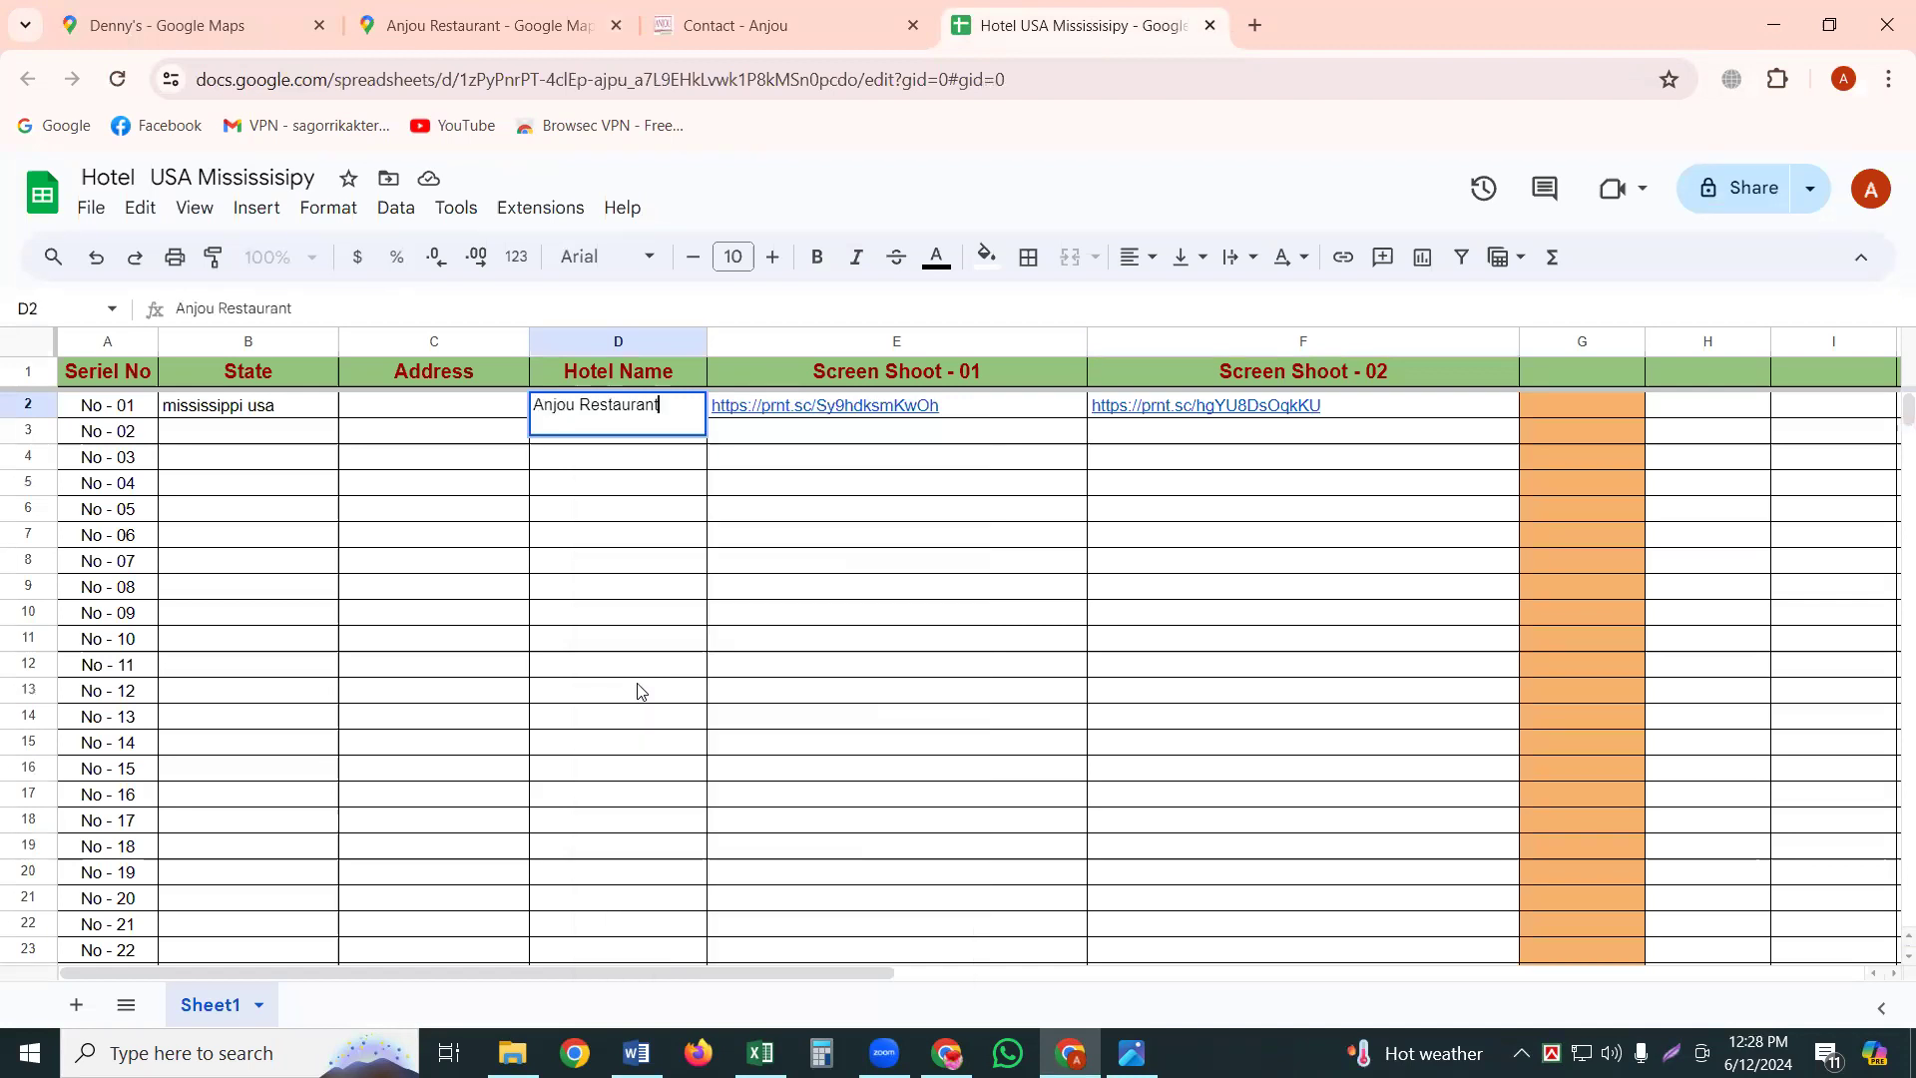
click(640, 651)
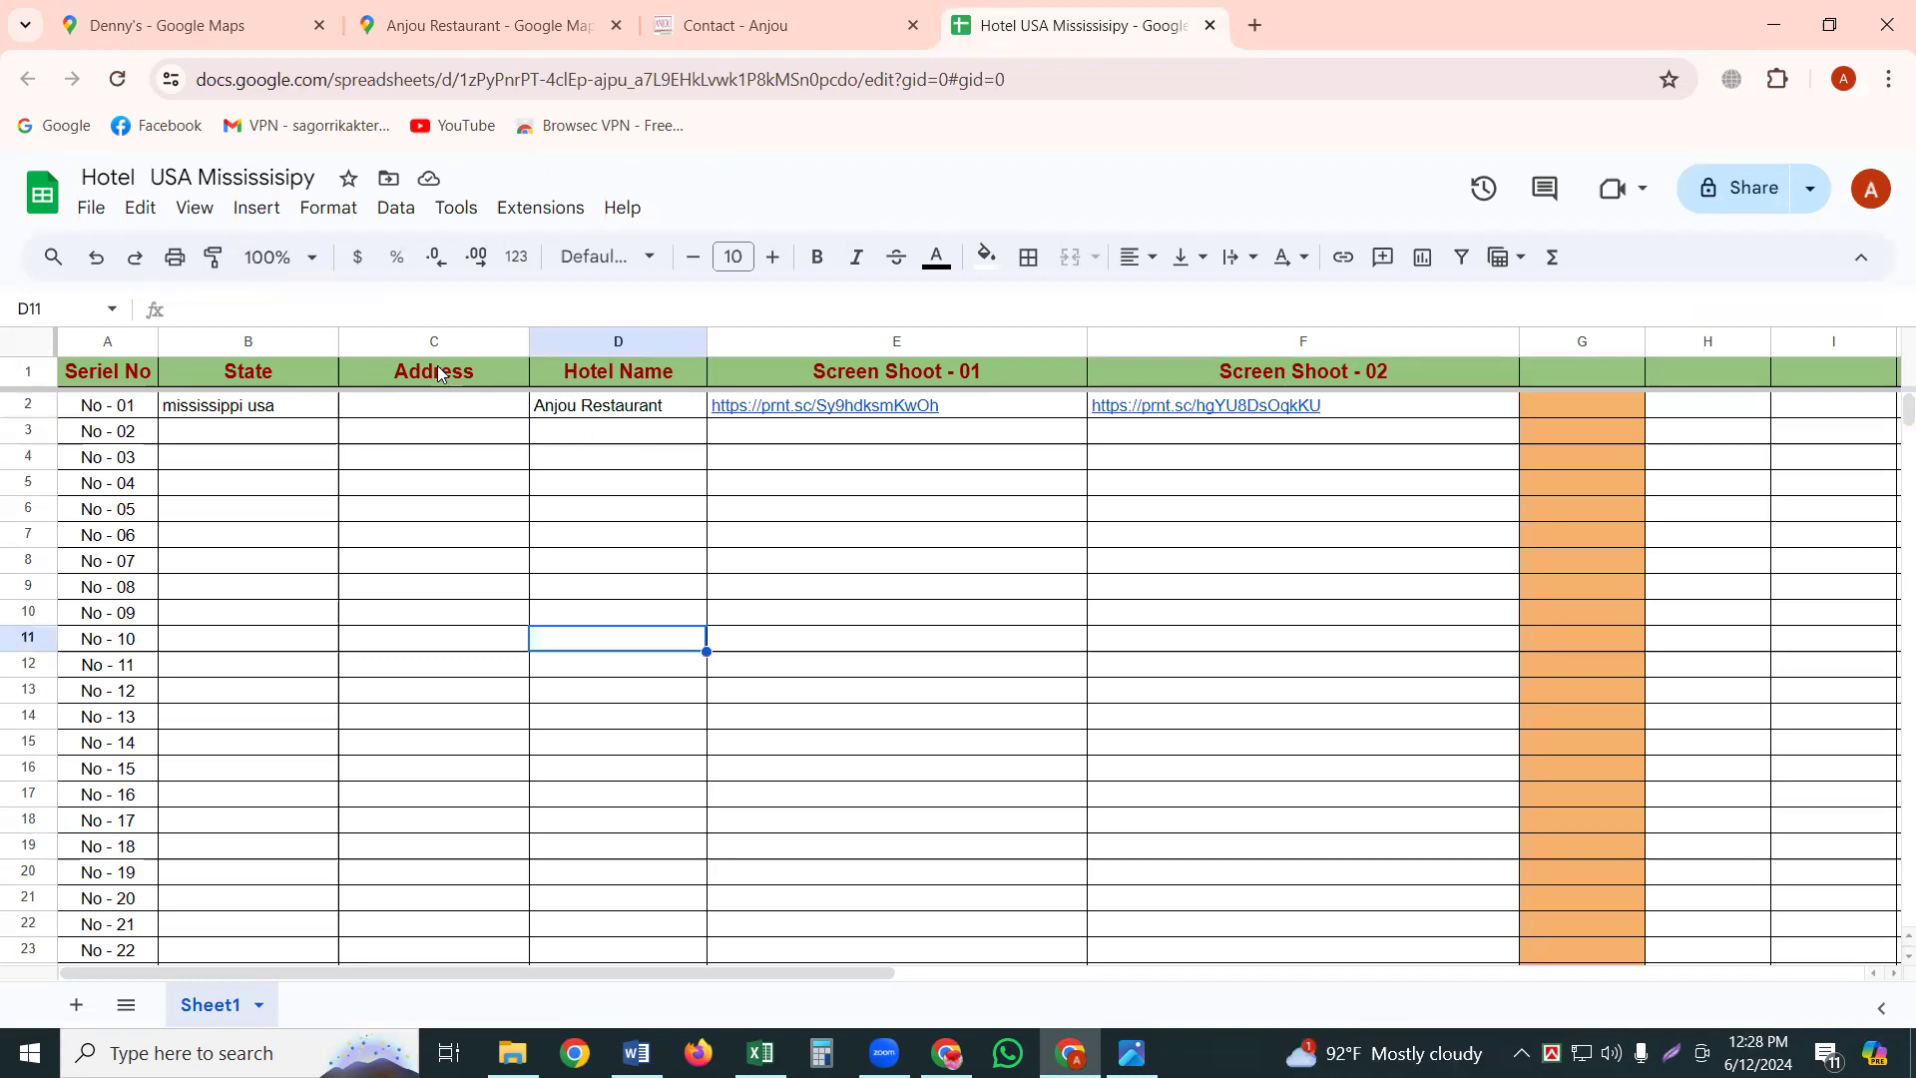
Copy the restaurant's address from its Google Maps listing into cell C2 under Address in the spreadsheet.
click(452, 22)
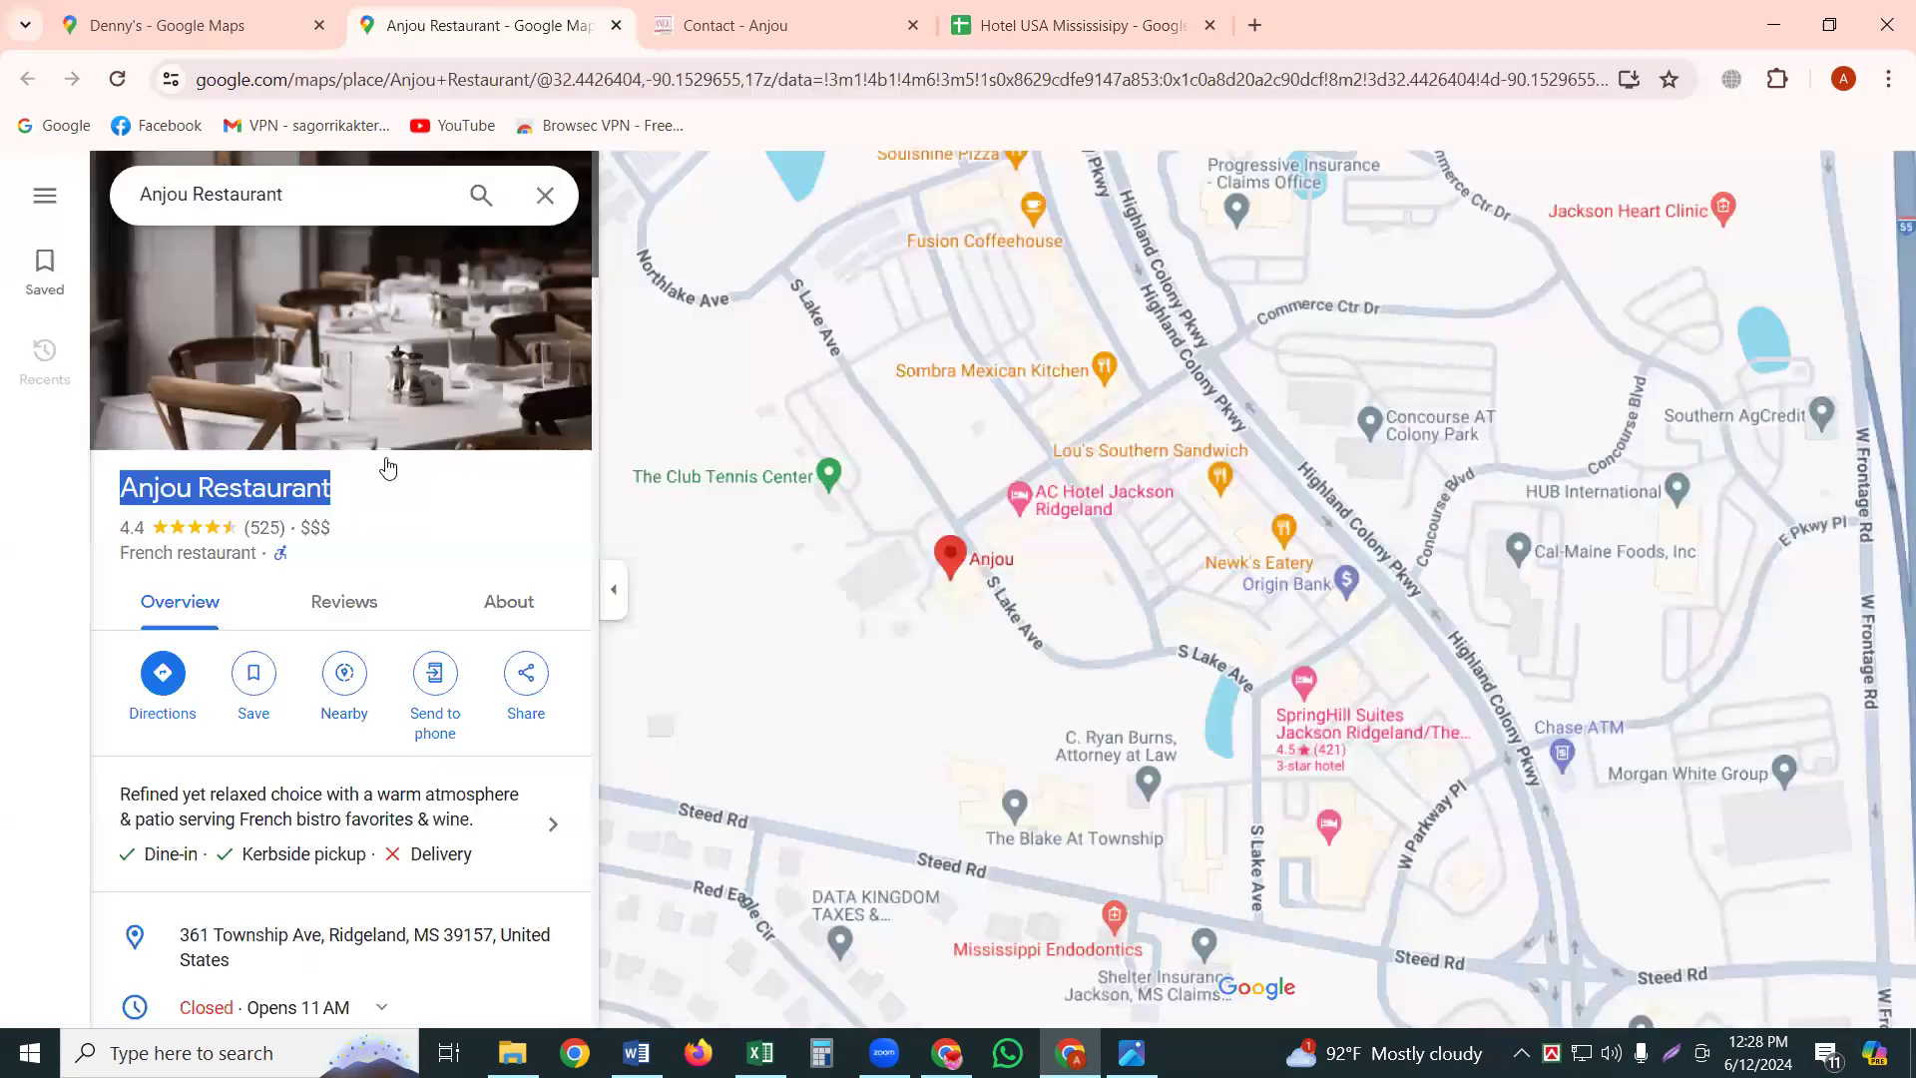
scroll(388, 579, down, 3)
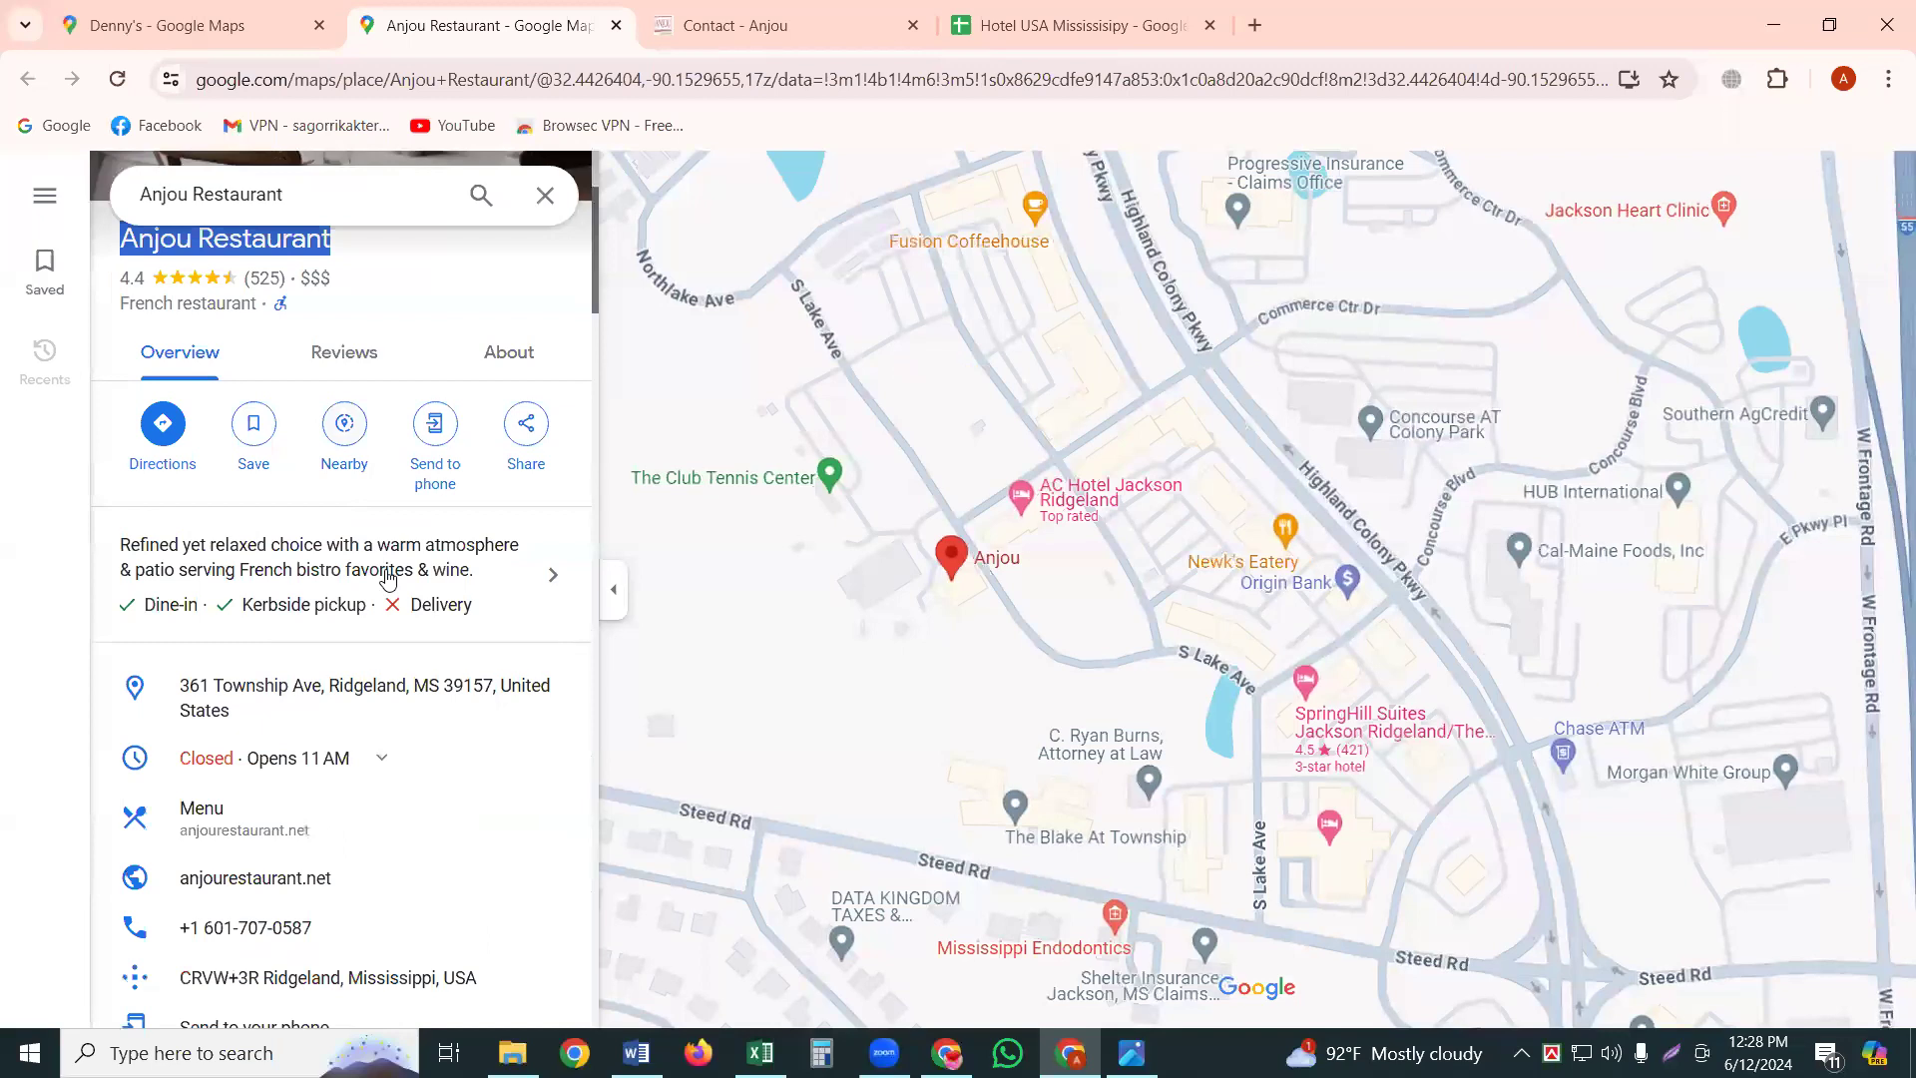
scroll(109, 582, down, 1)
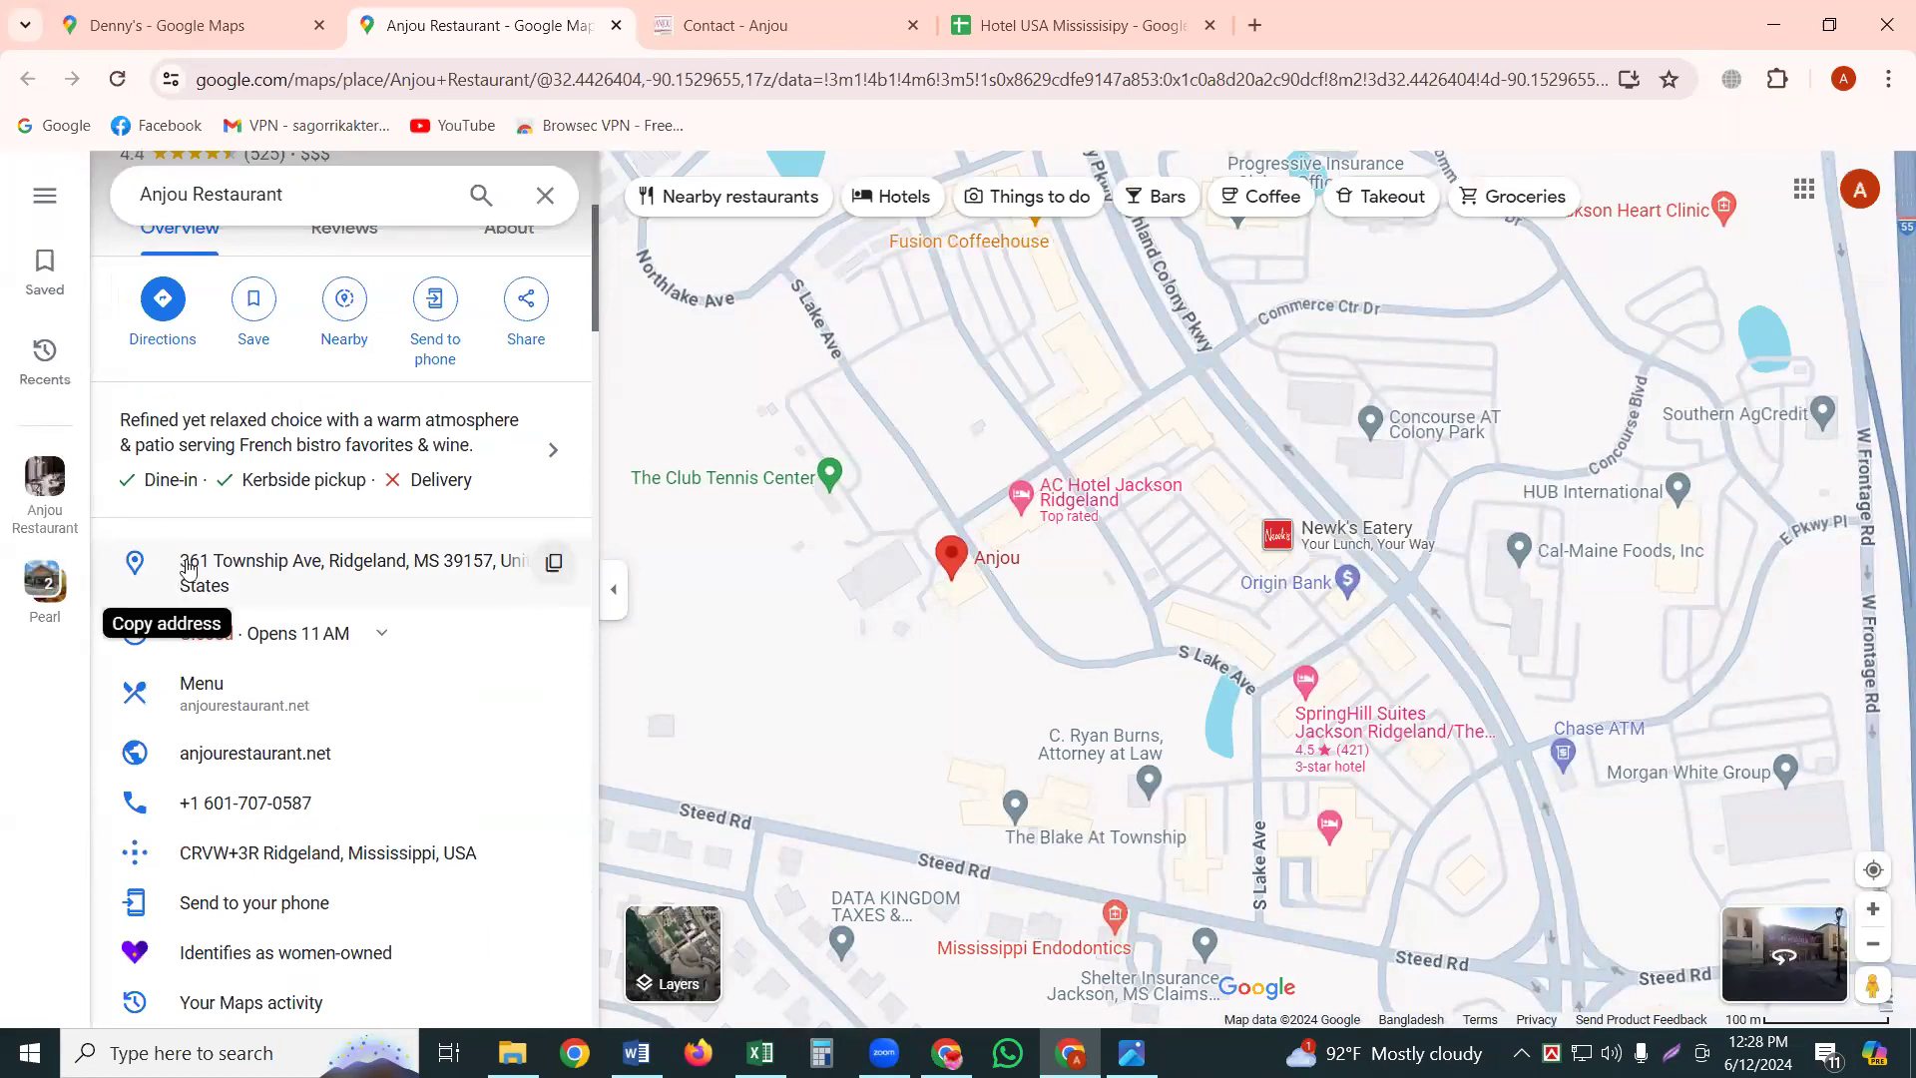
click(554, 562)
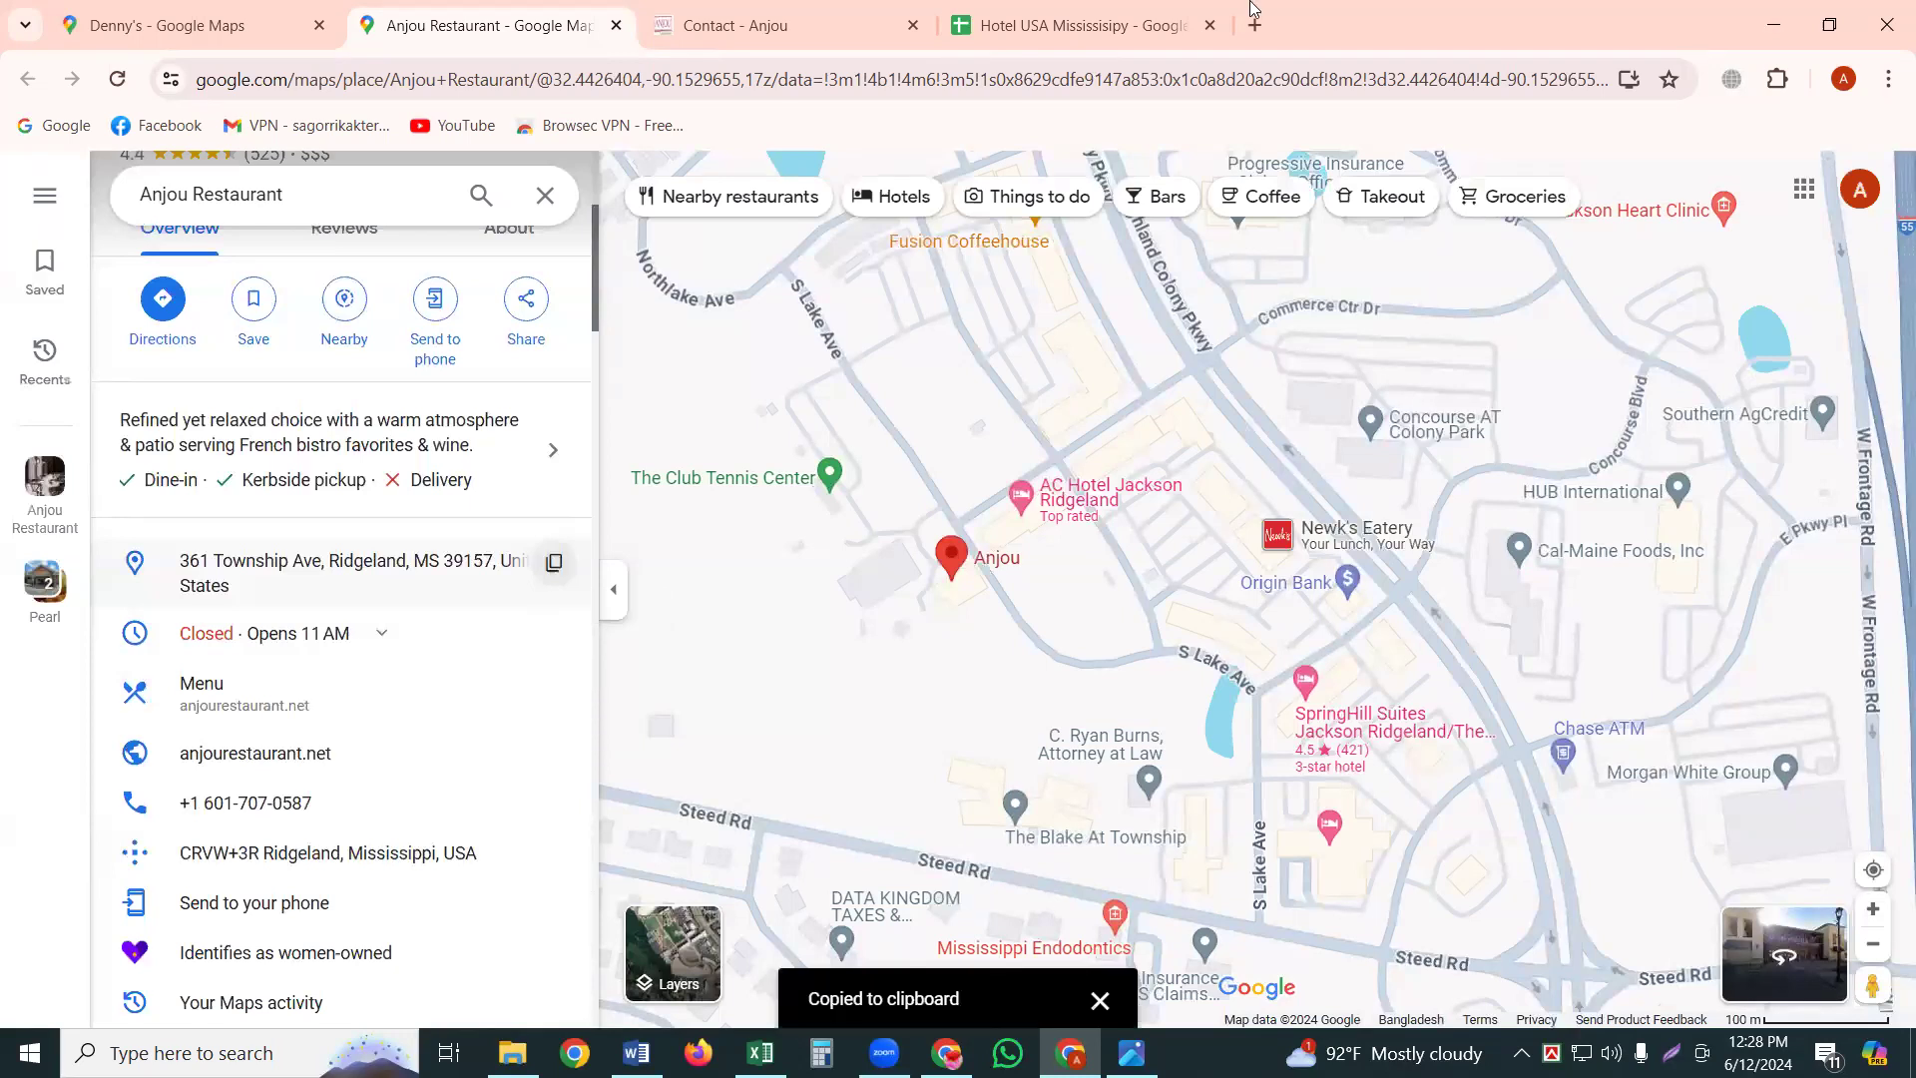
double_click(433, 401)
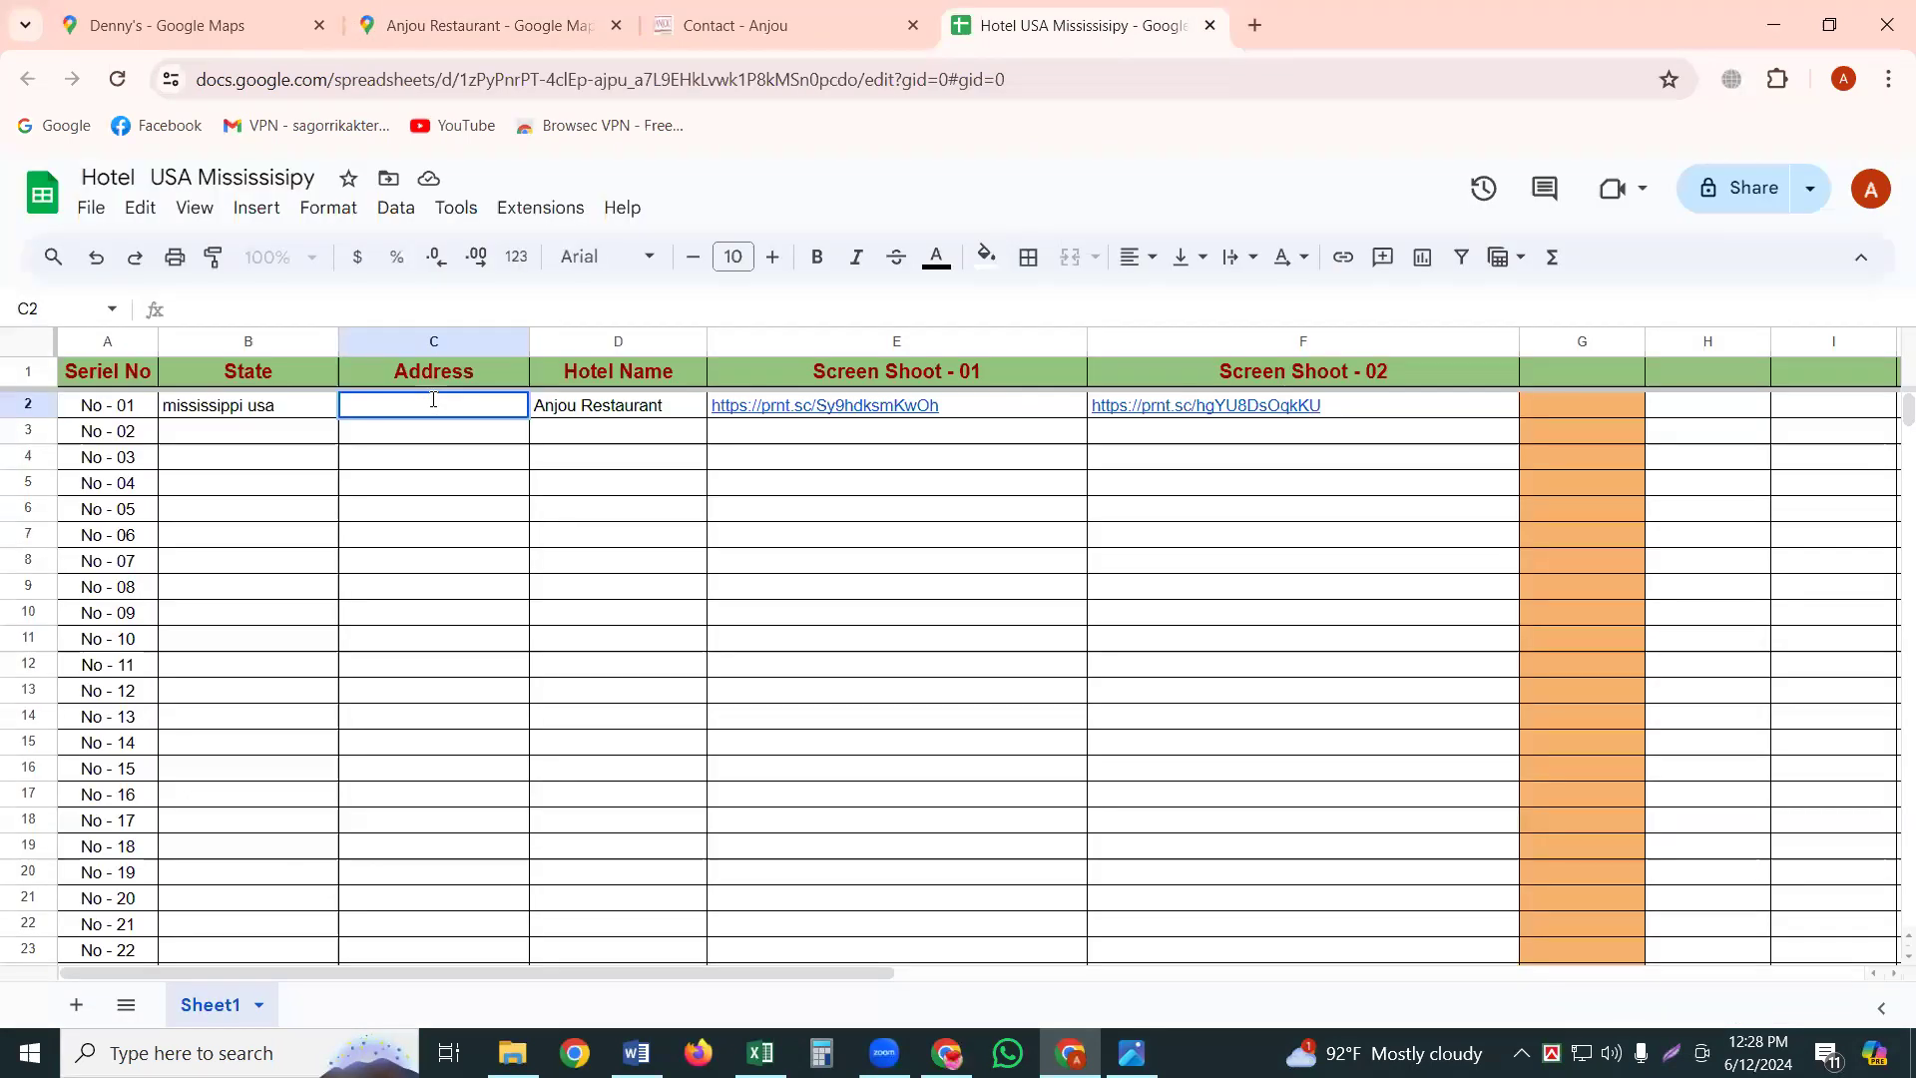
right_click(446, 405)
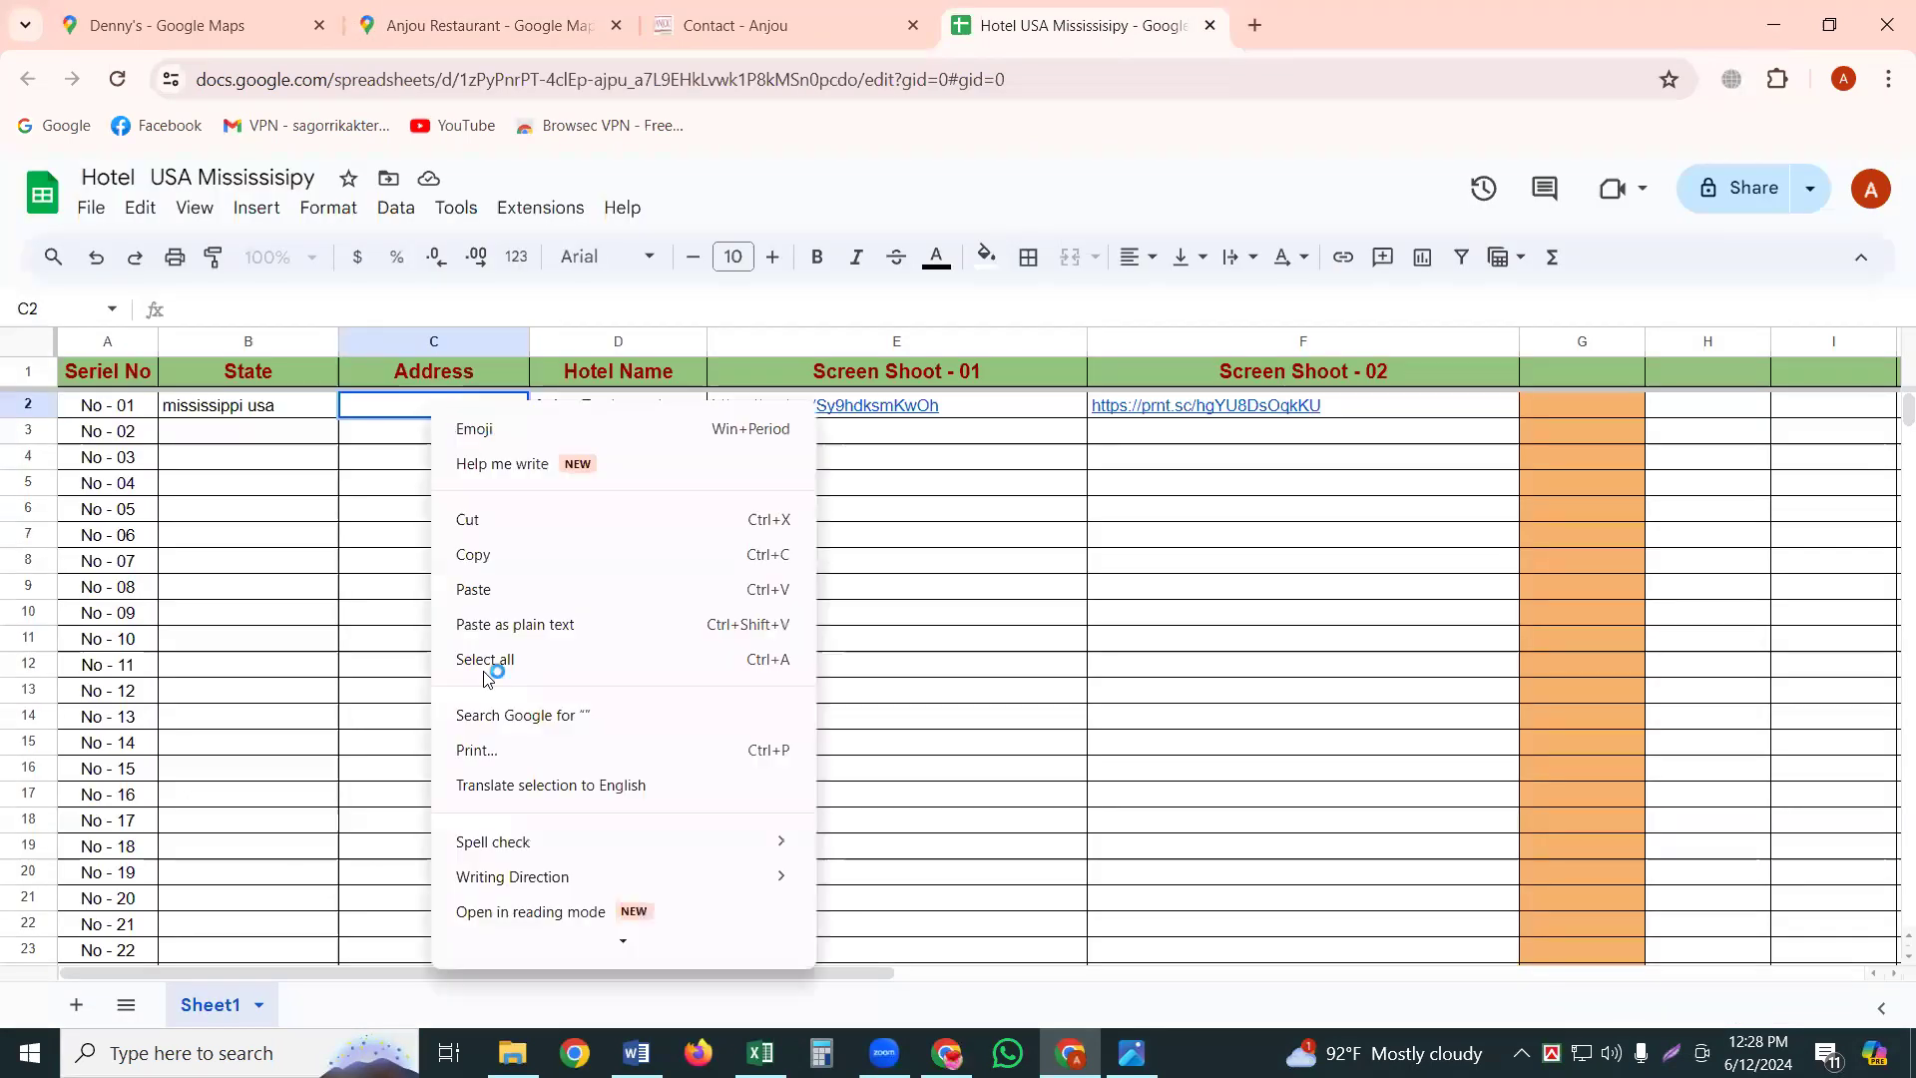
click(482, 599)
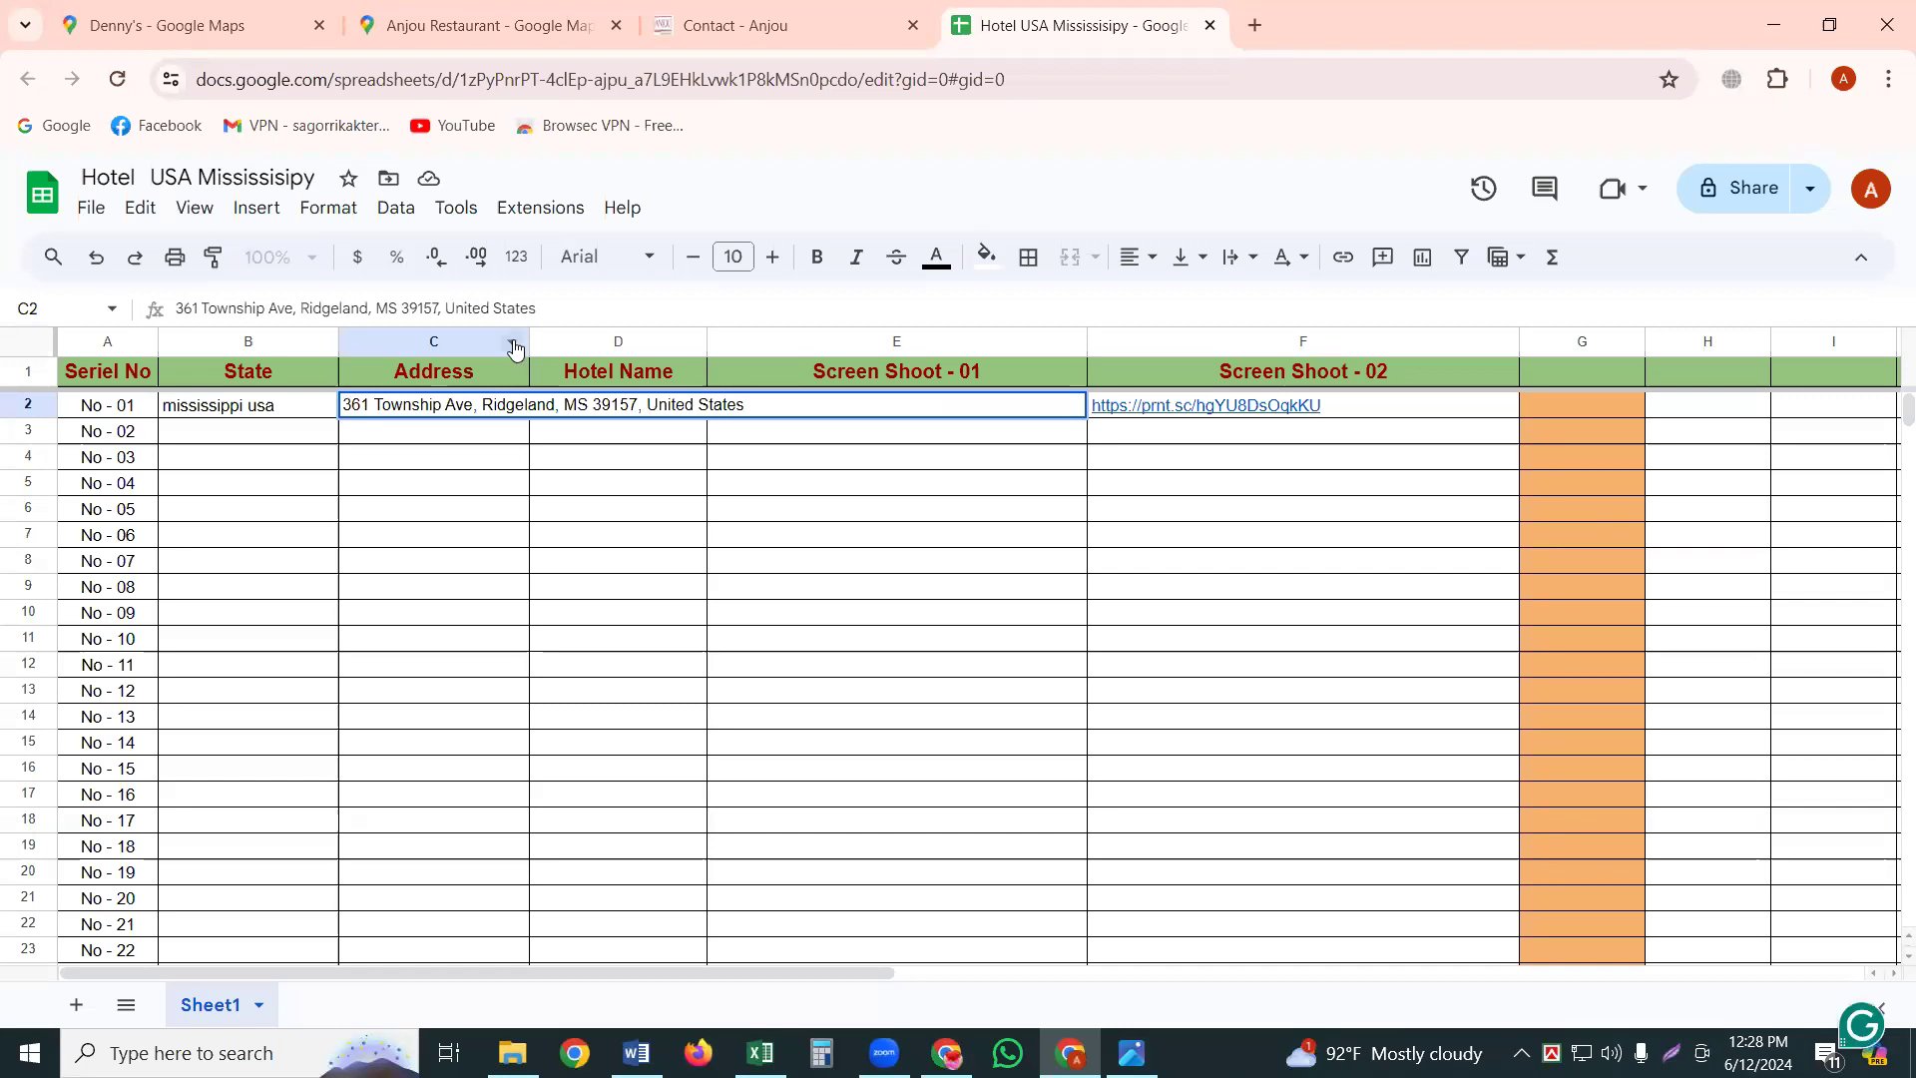
Set the text wrapping of address cell C2 to Clip and widen the Address column to show more of the text.
drag(528, 341, 671, 344)
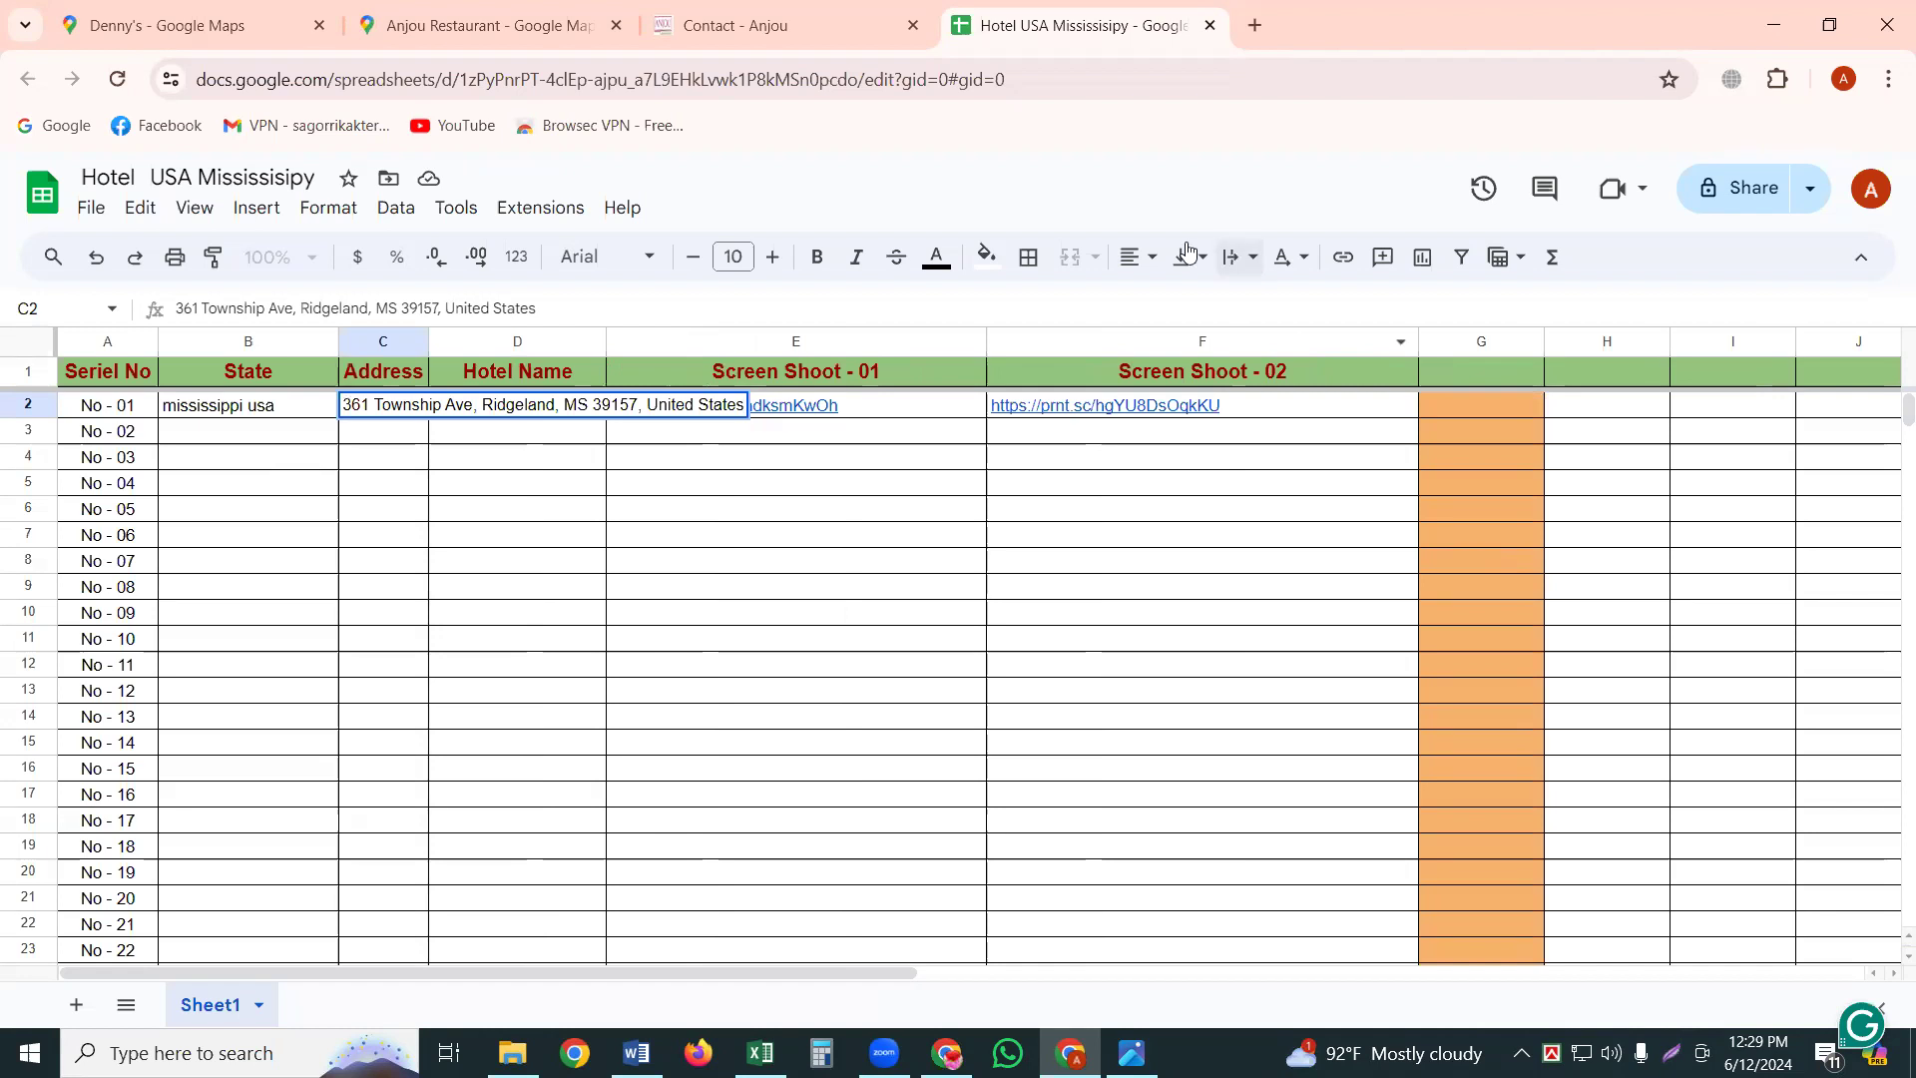
click(1253, 262)
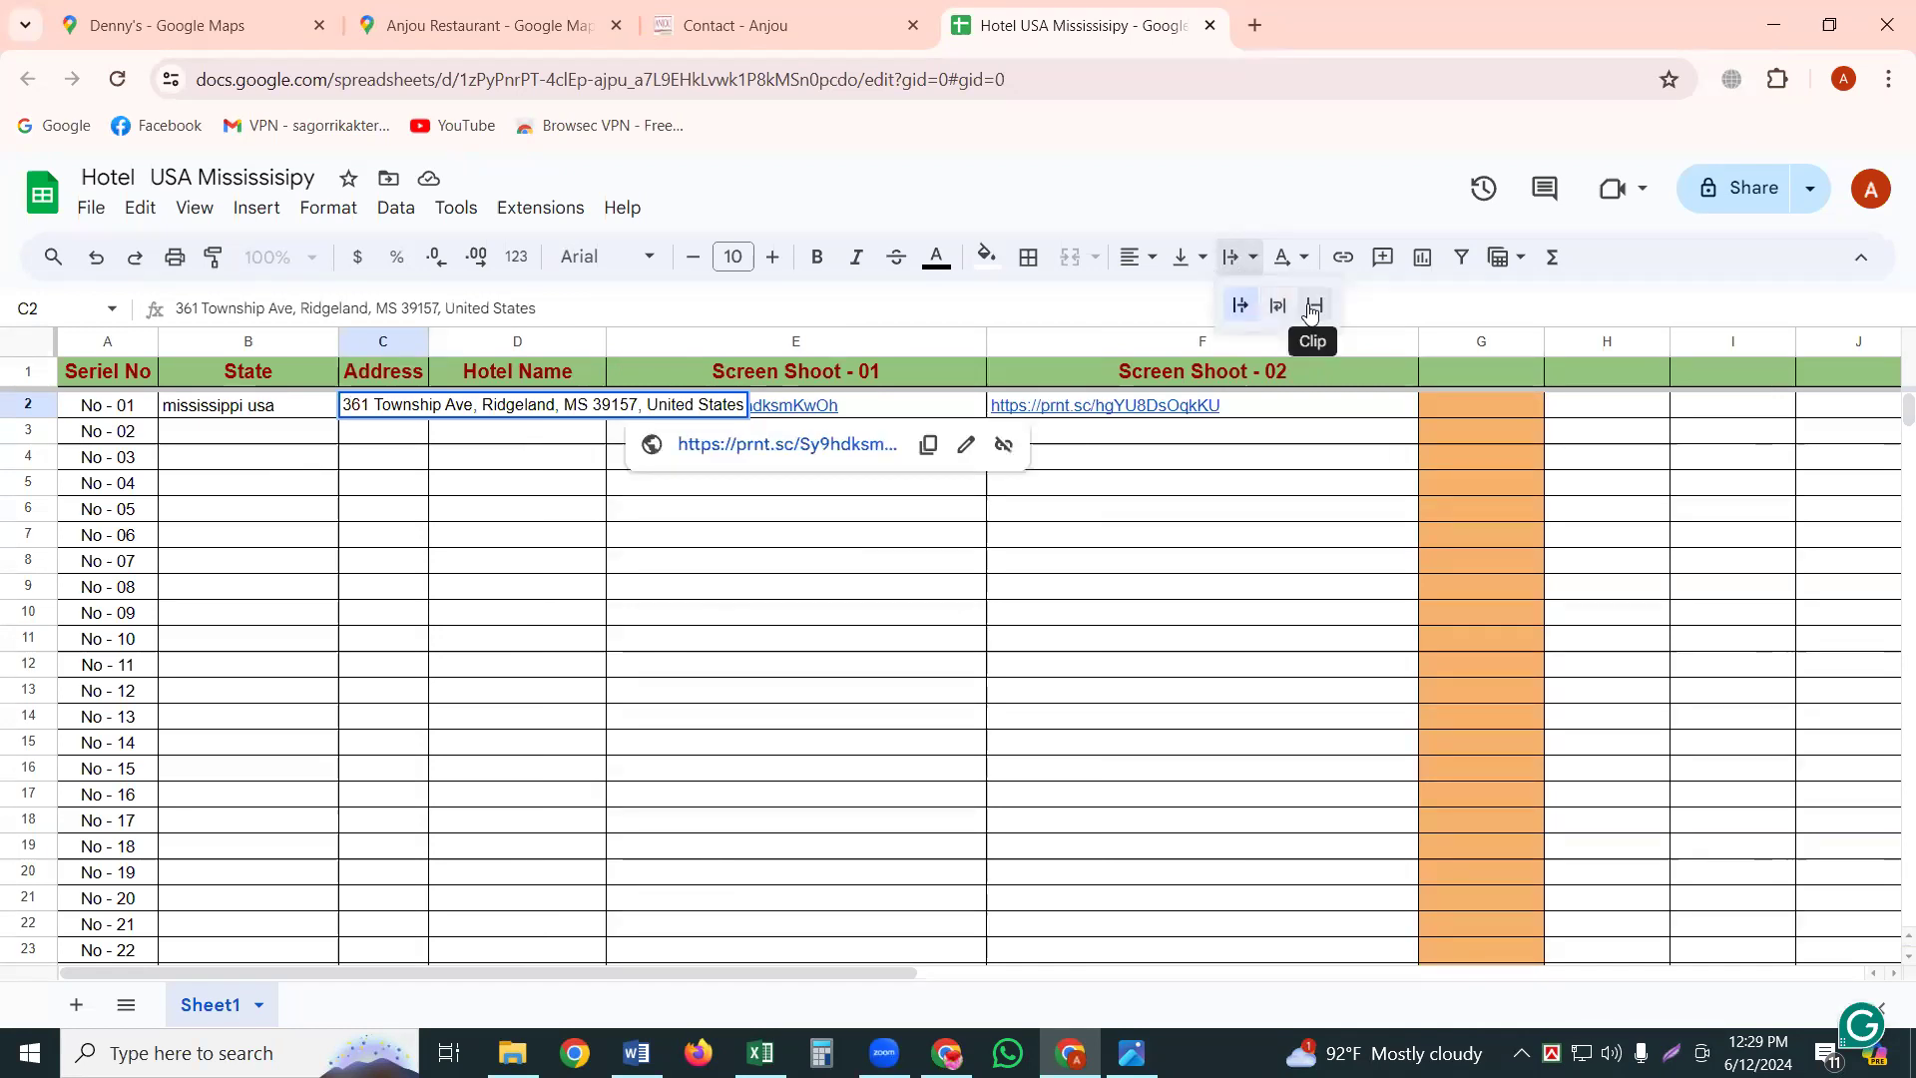
click(1314, 312)
click(360, 621)
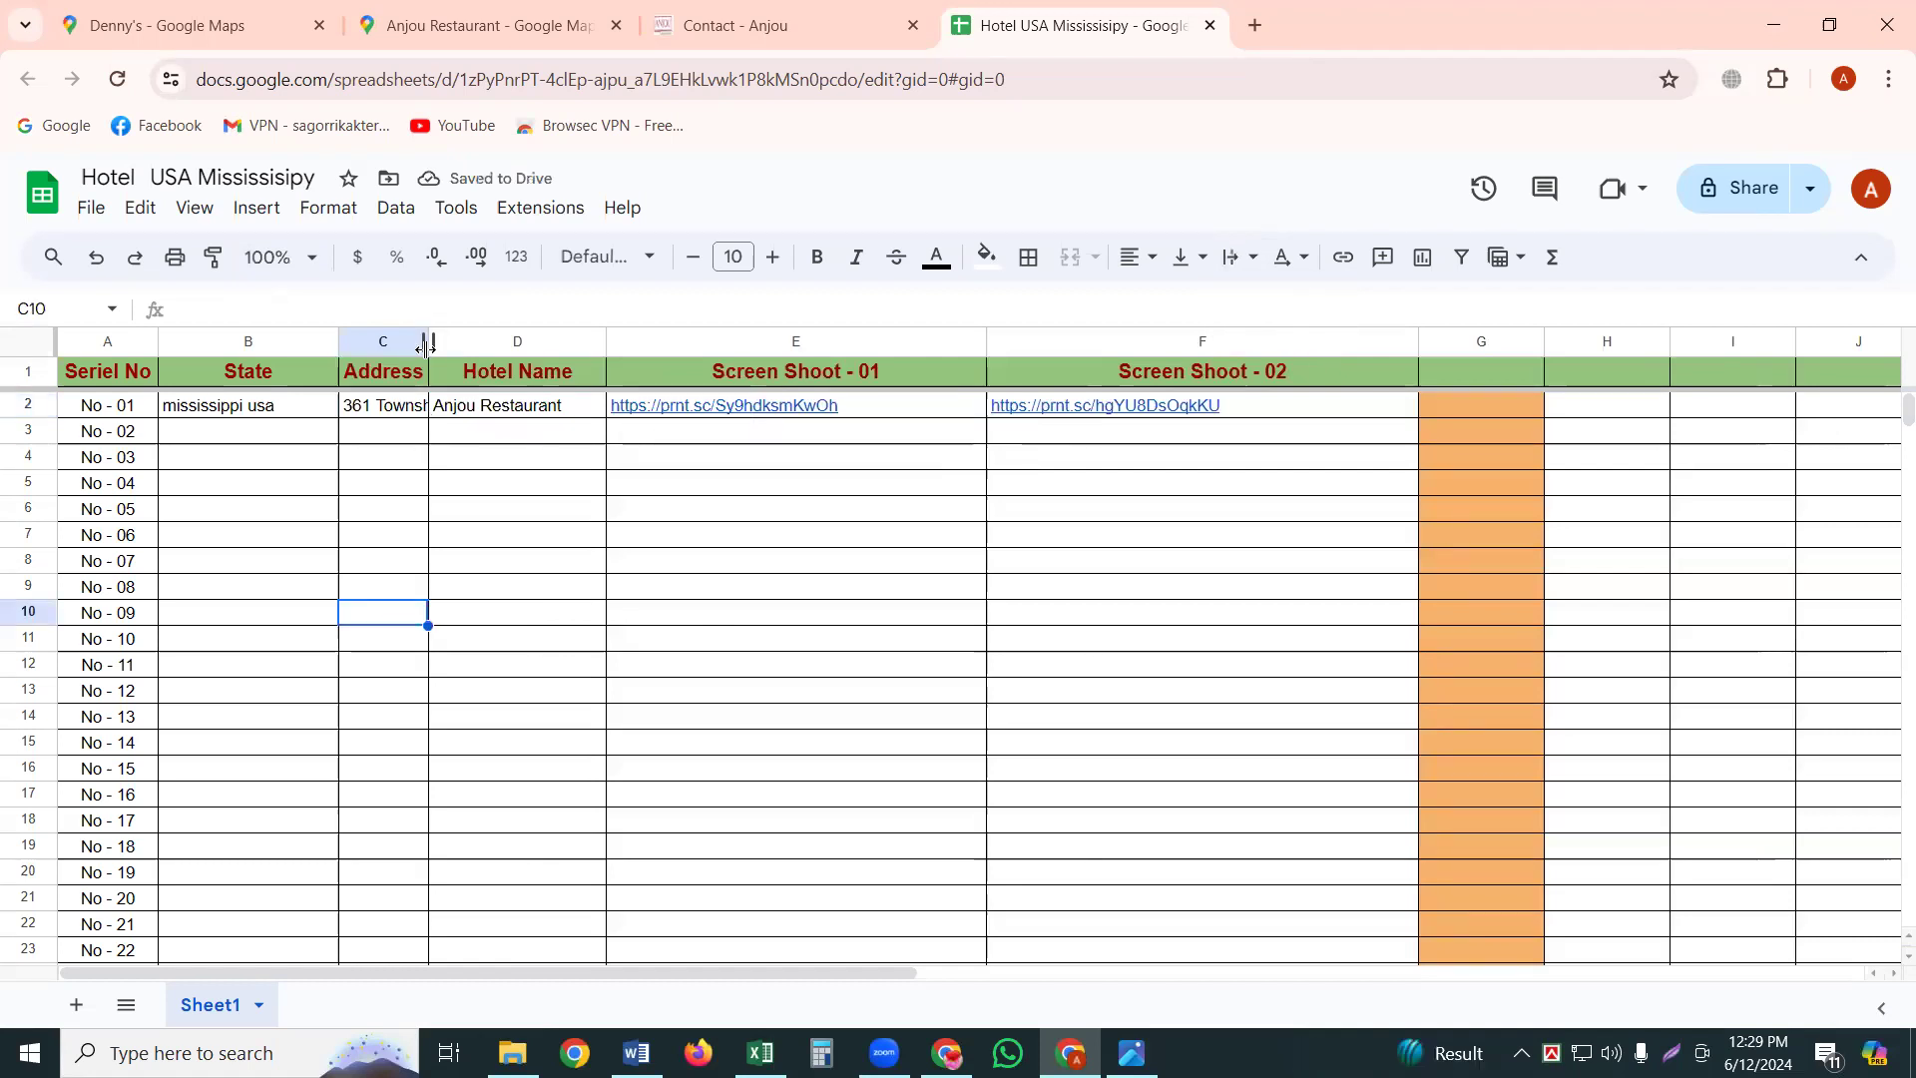
drag(427, 335, 669, 332)
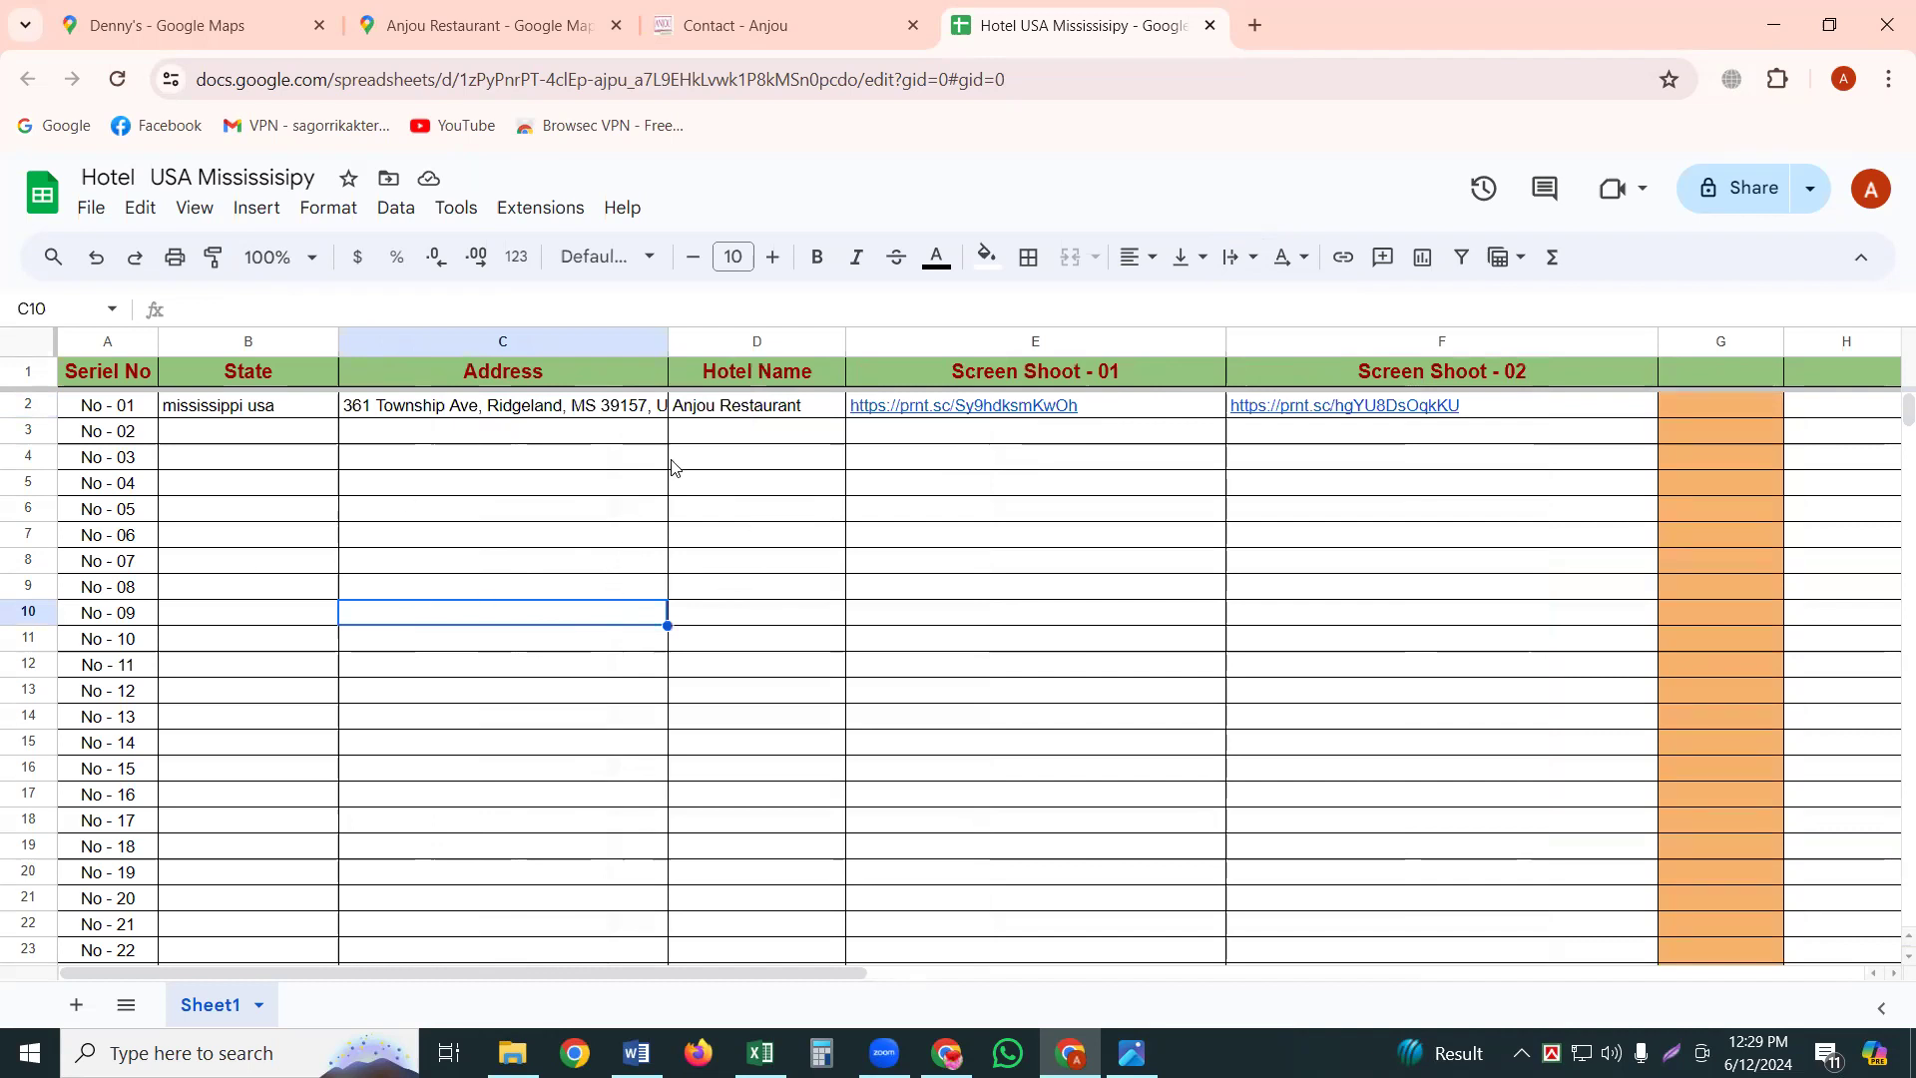
Center the restaurant name horizontally in cell D2.
double_click(736, 407)
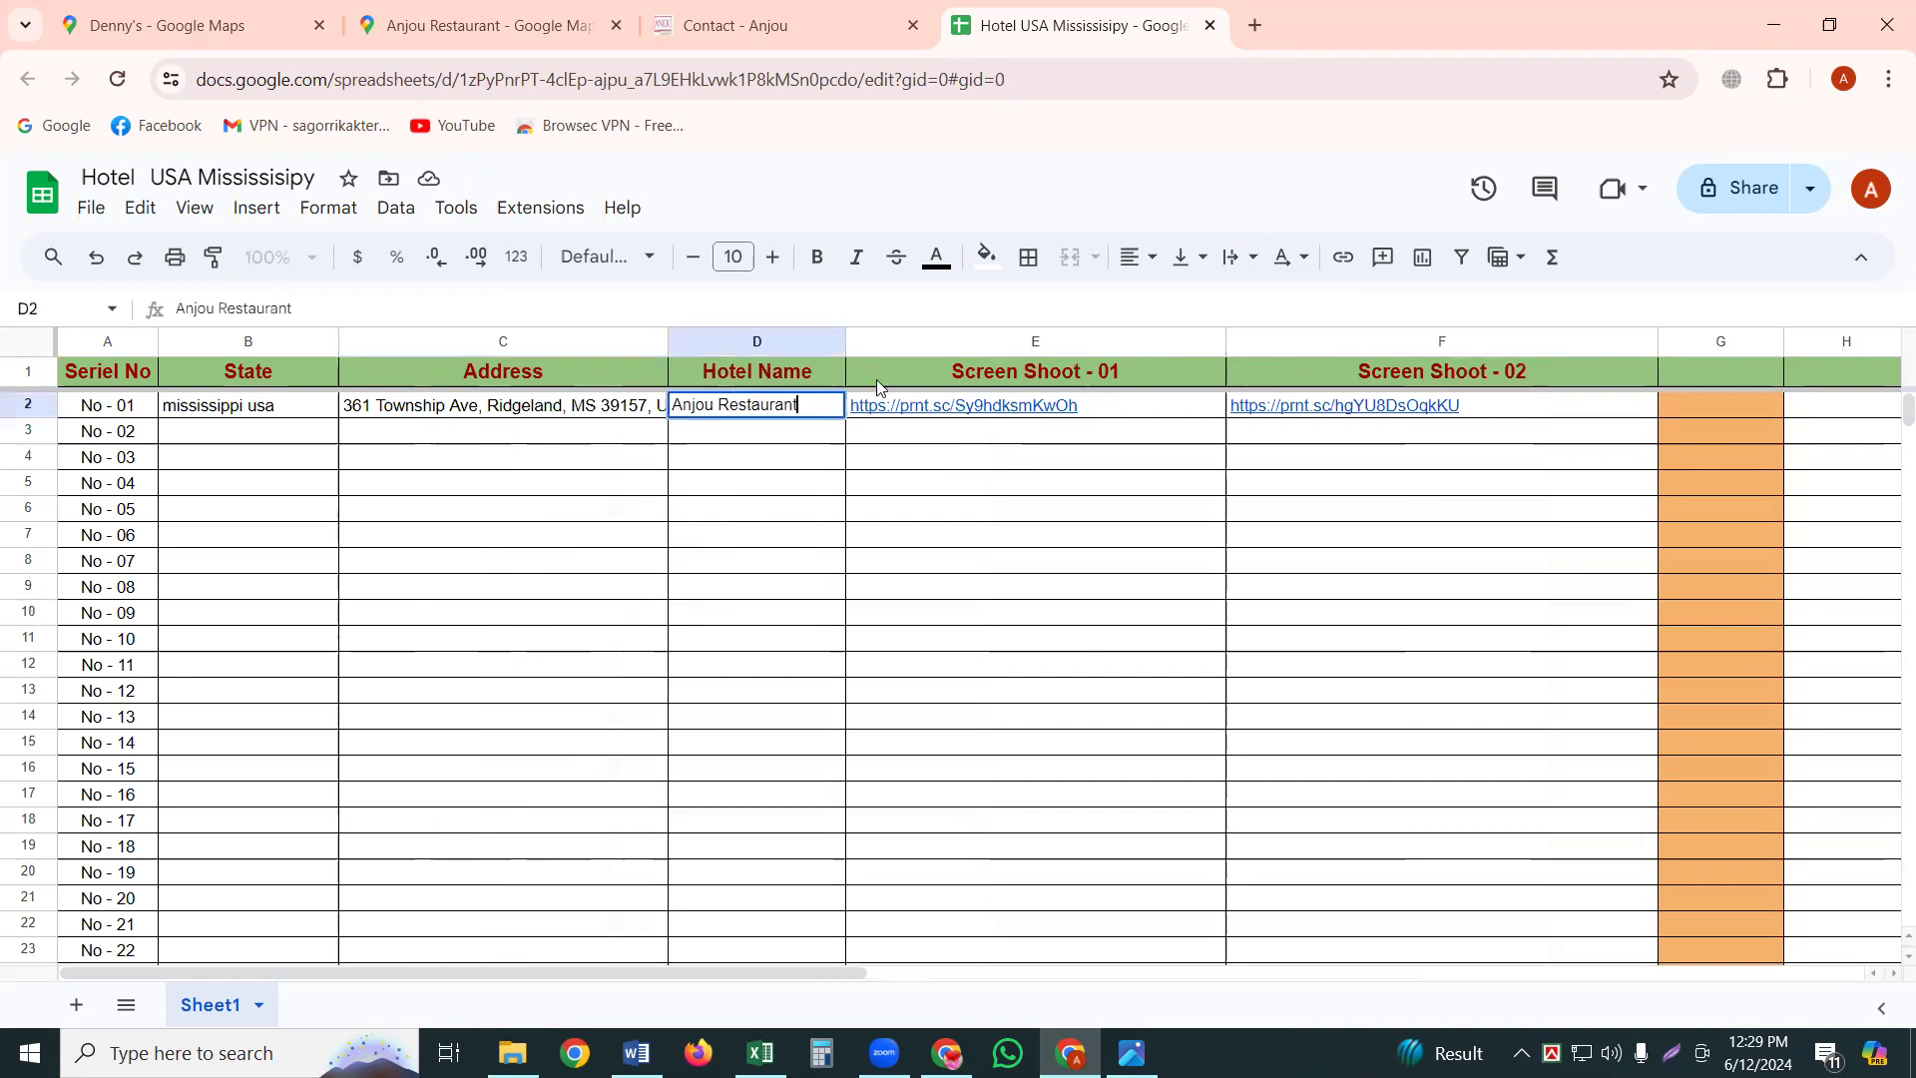
click(1147, 257)
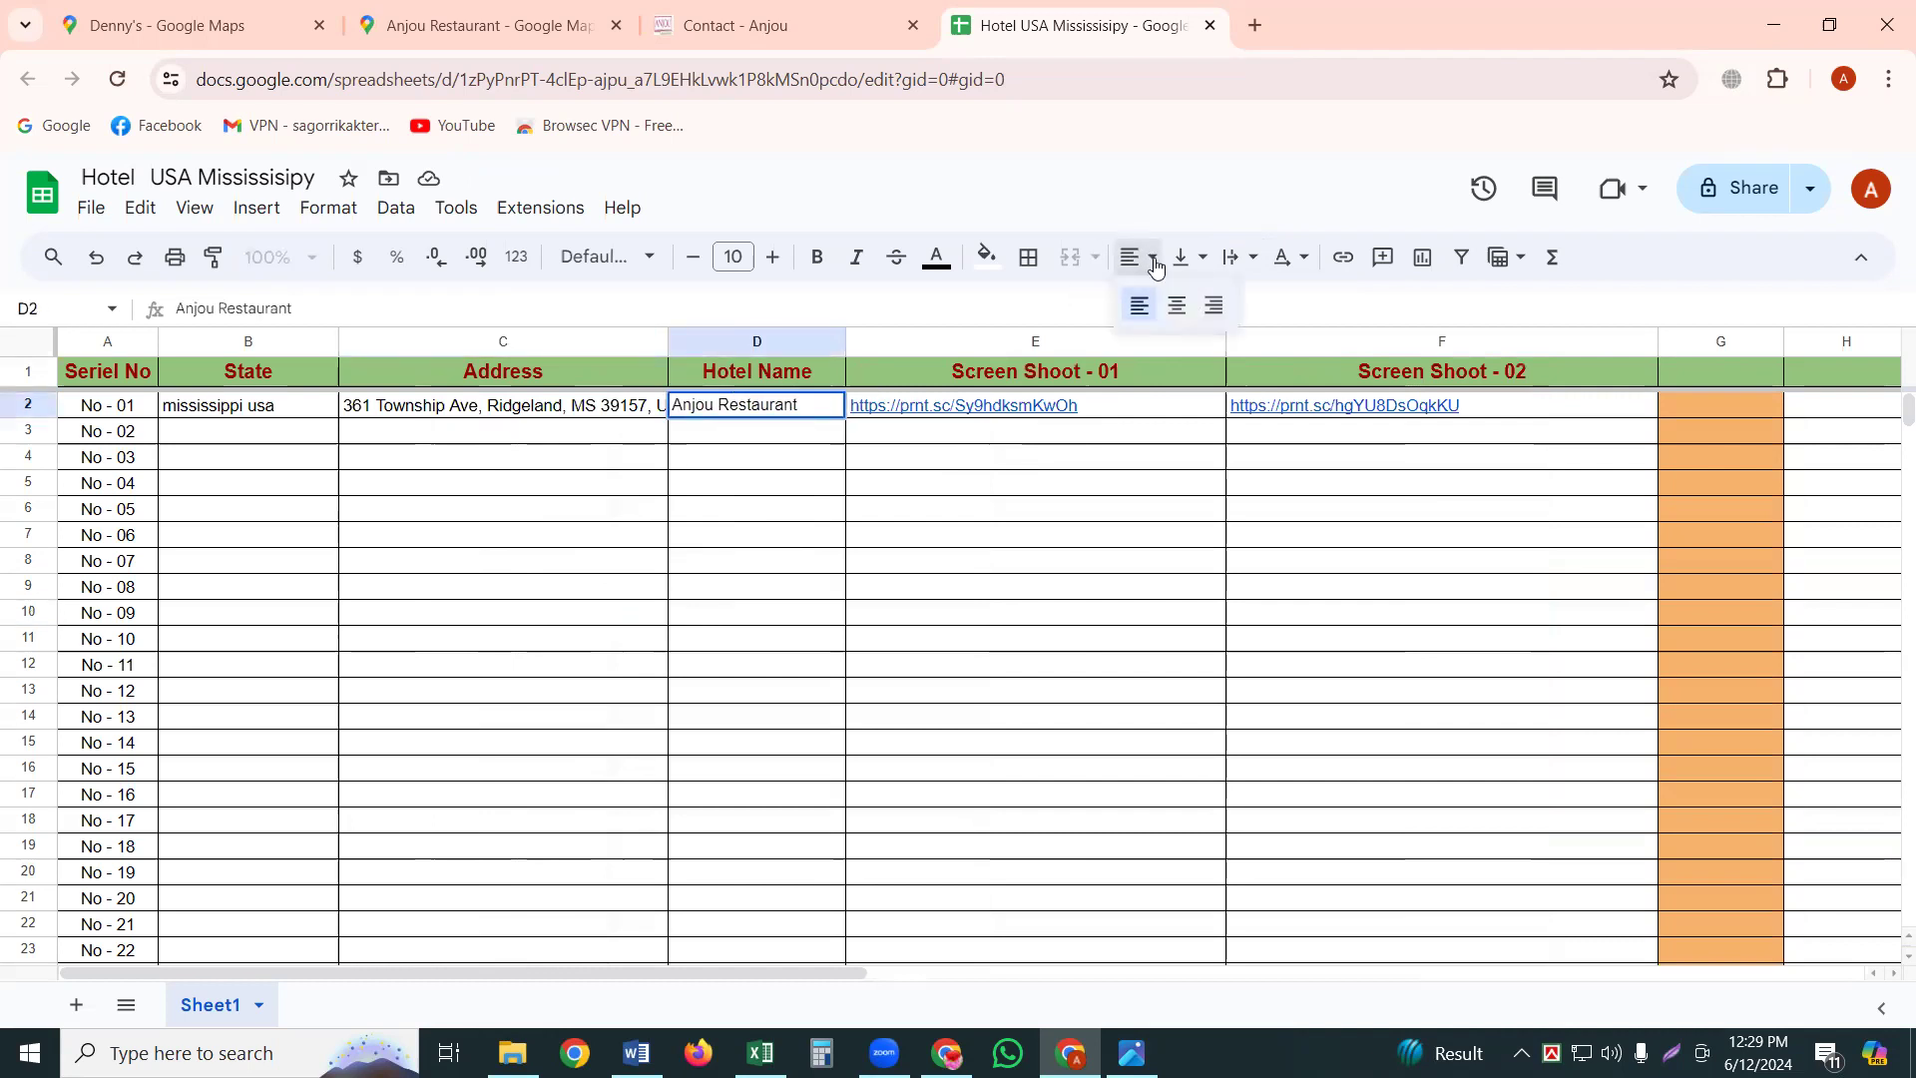
click(1176, 307)
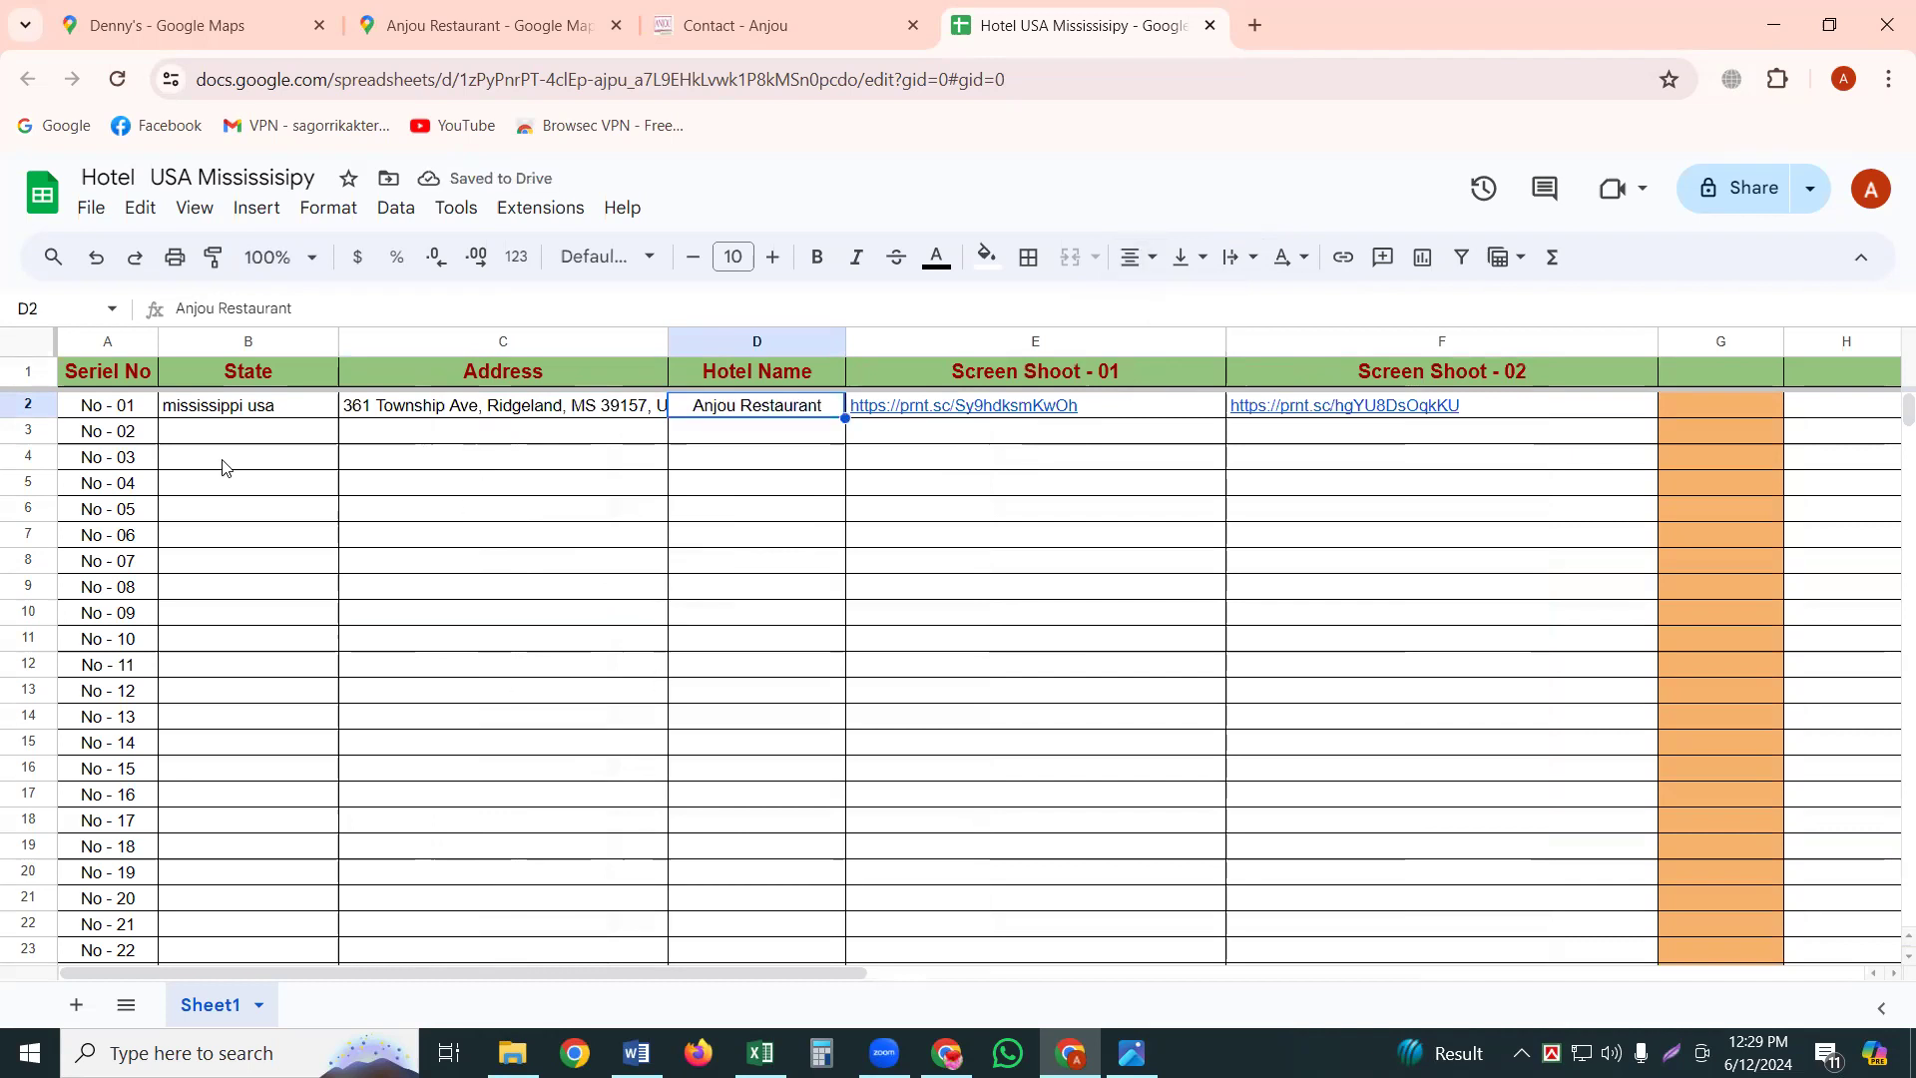
Increase the font size of all of row 2 to 13.
click(27, 404)
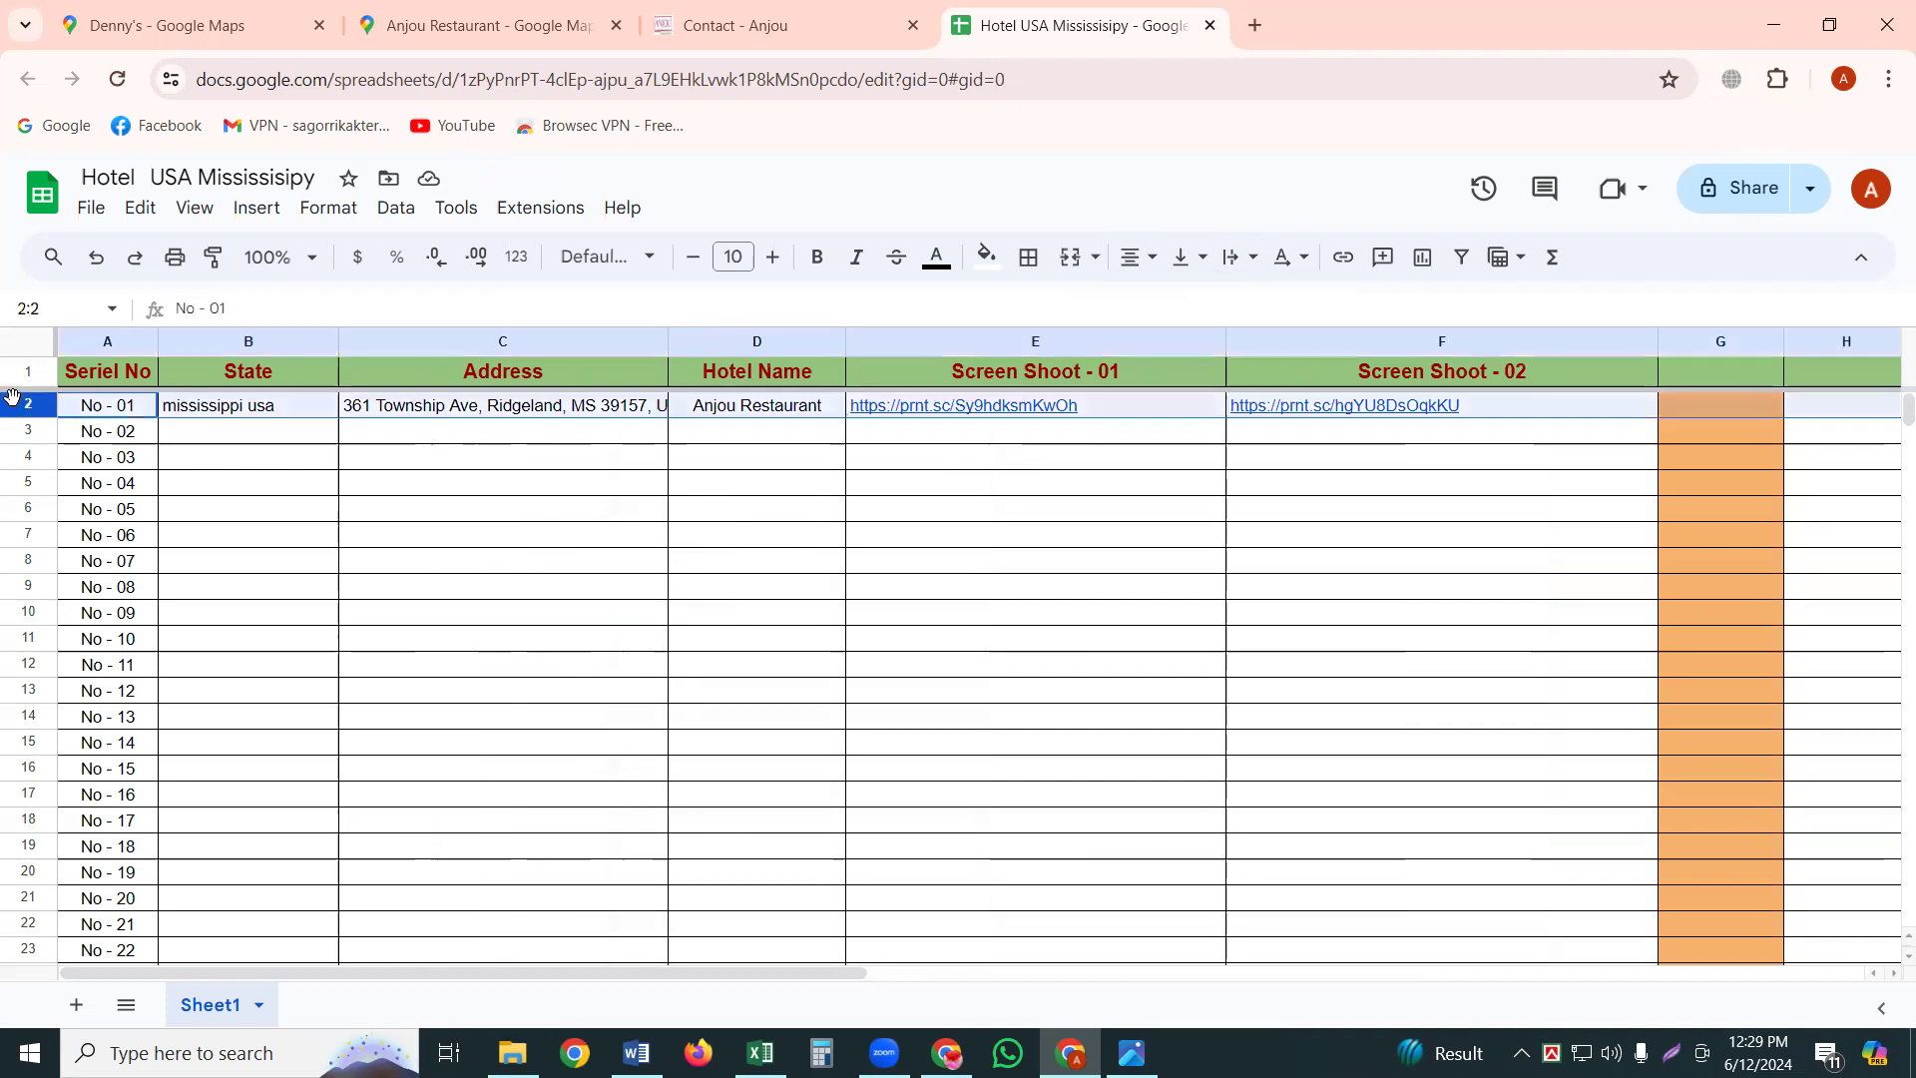
click(776, 257)
click(776, 256)
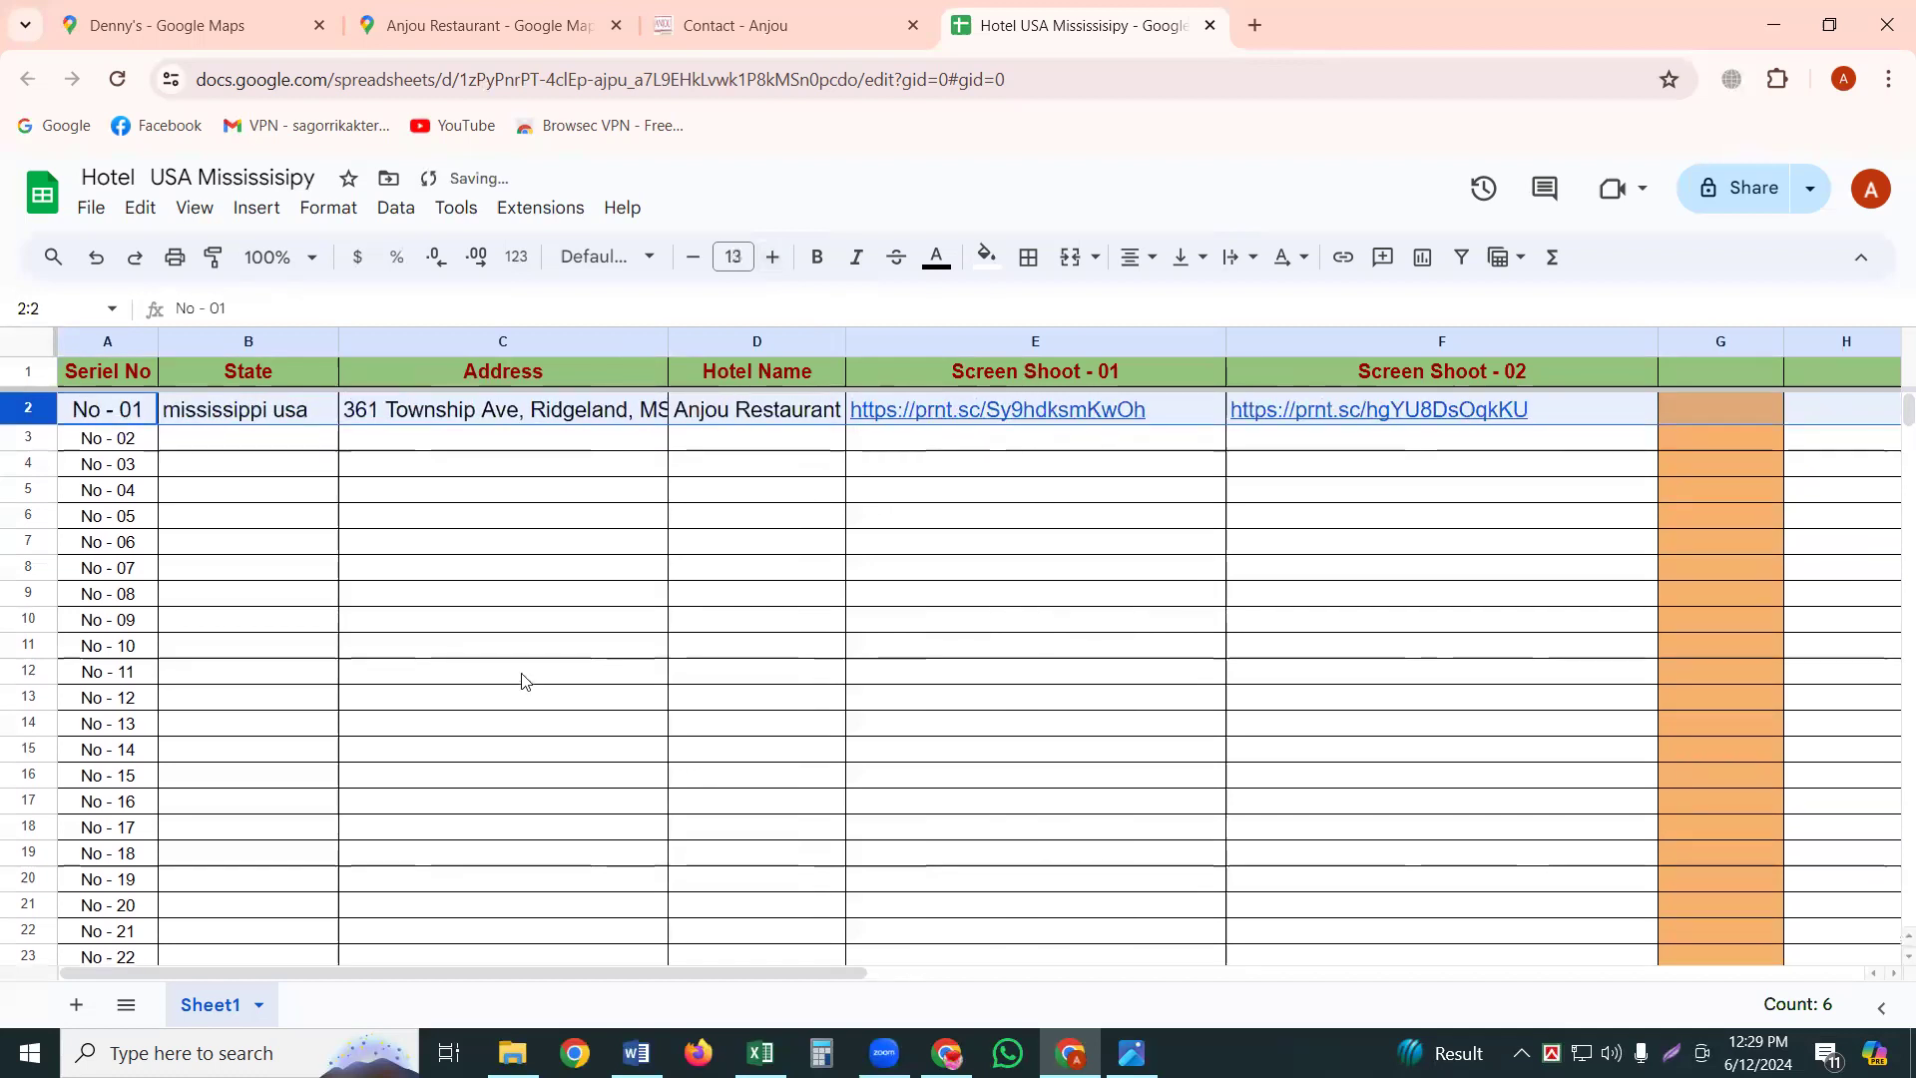
click(521, 681)
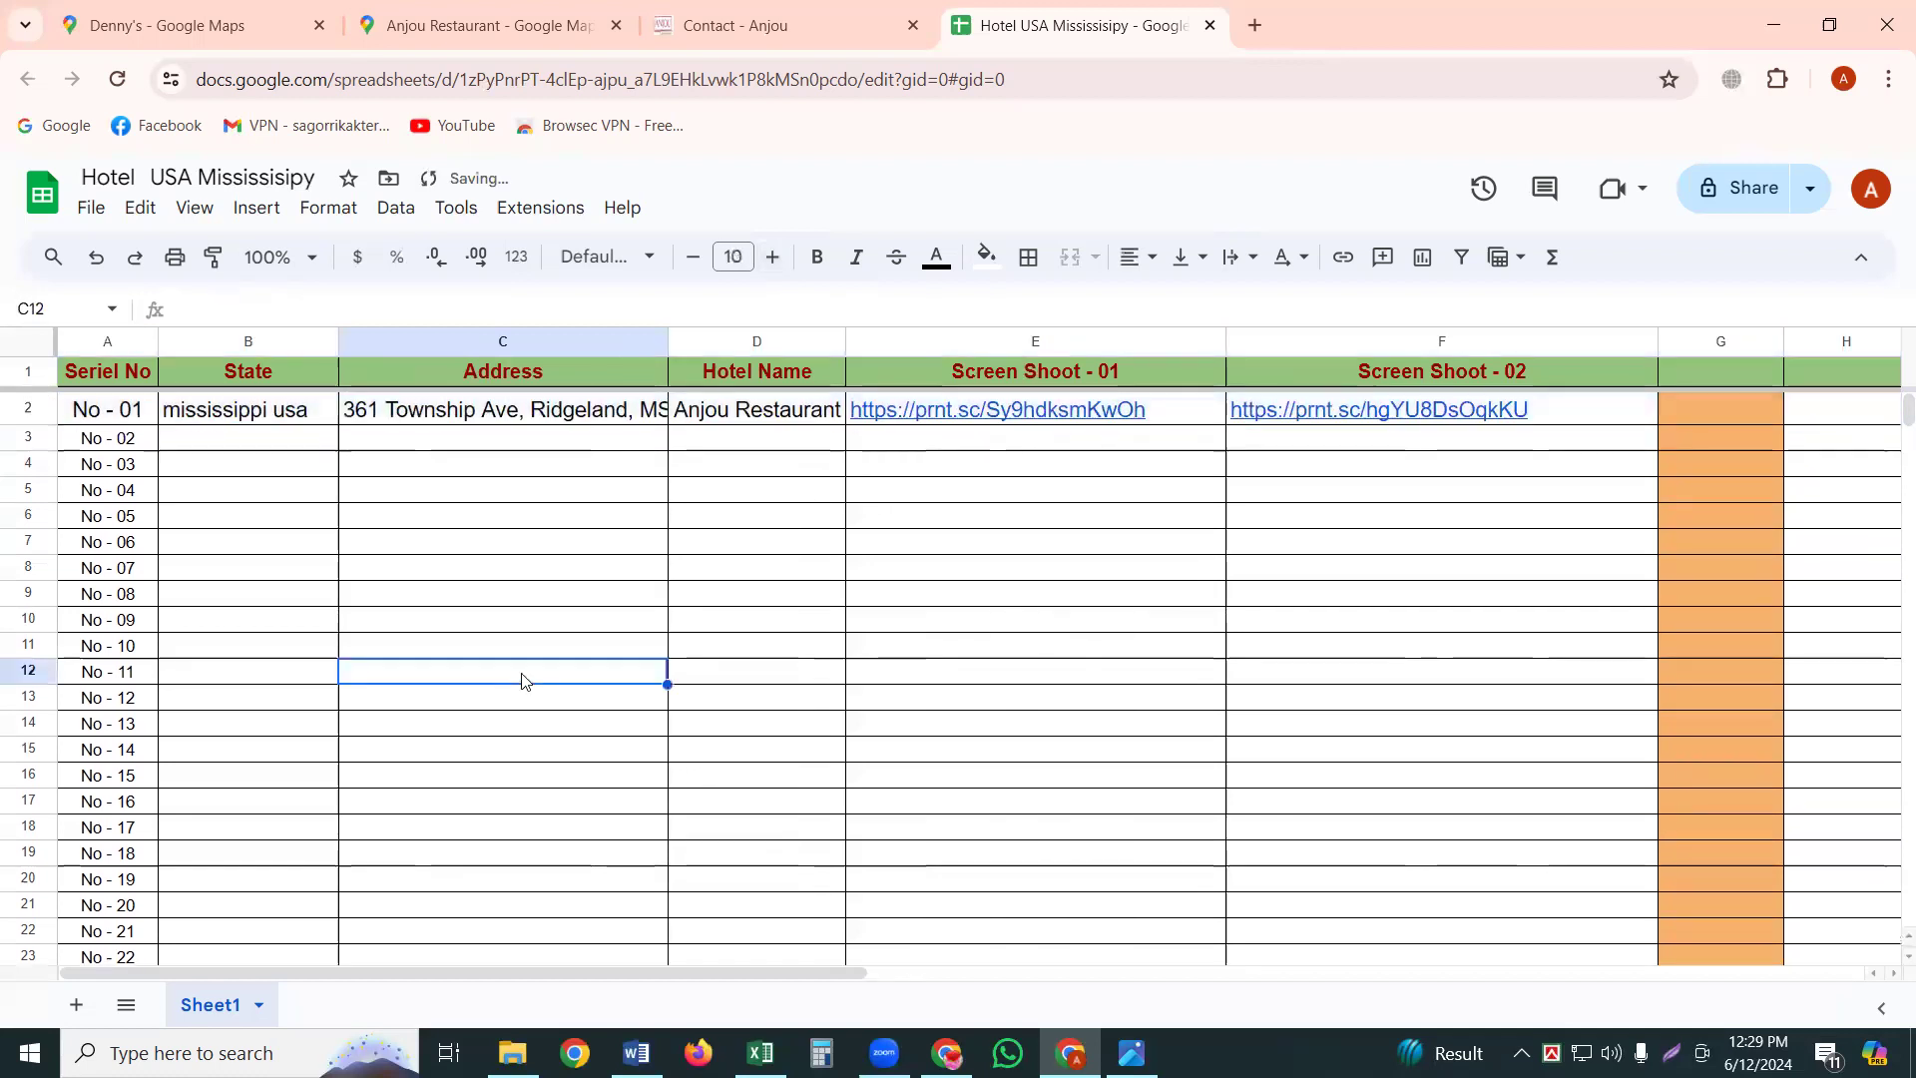
Set the address in cell C2 to font size 12 and a dark red text color.
click(534, 410)
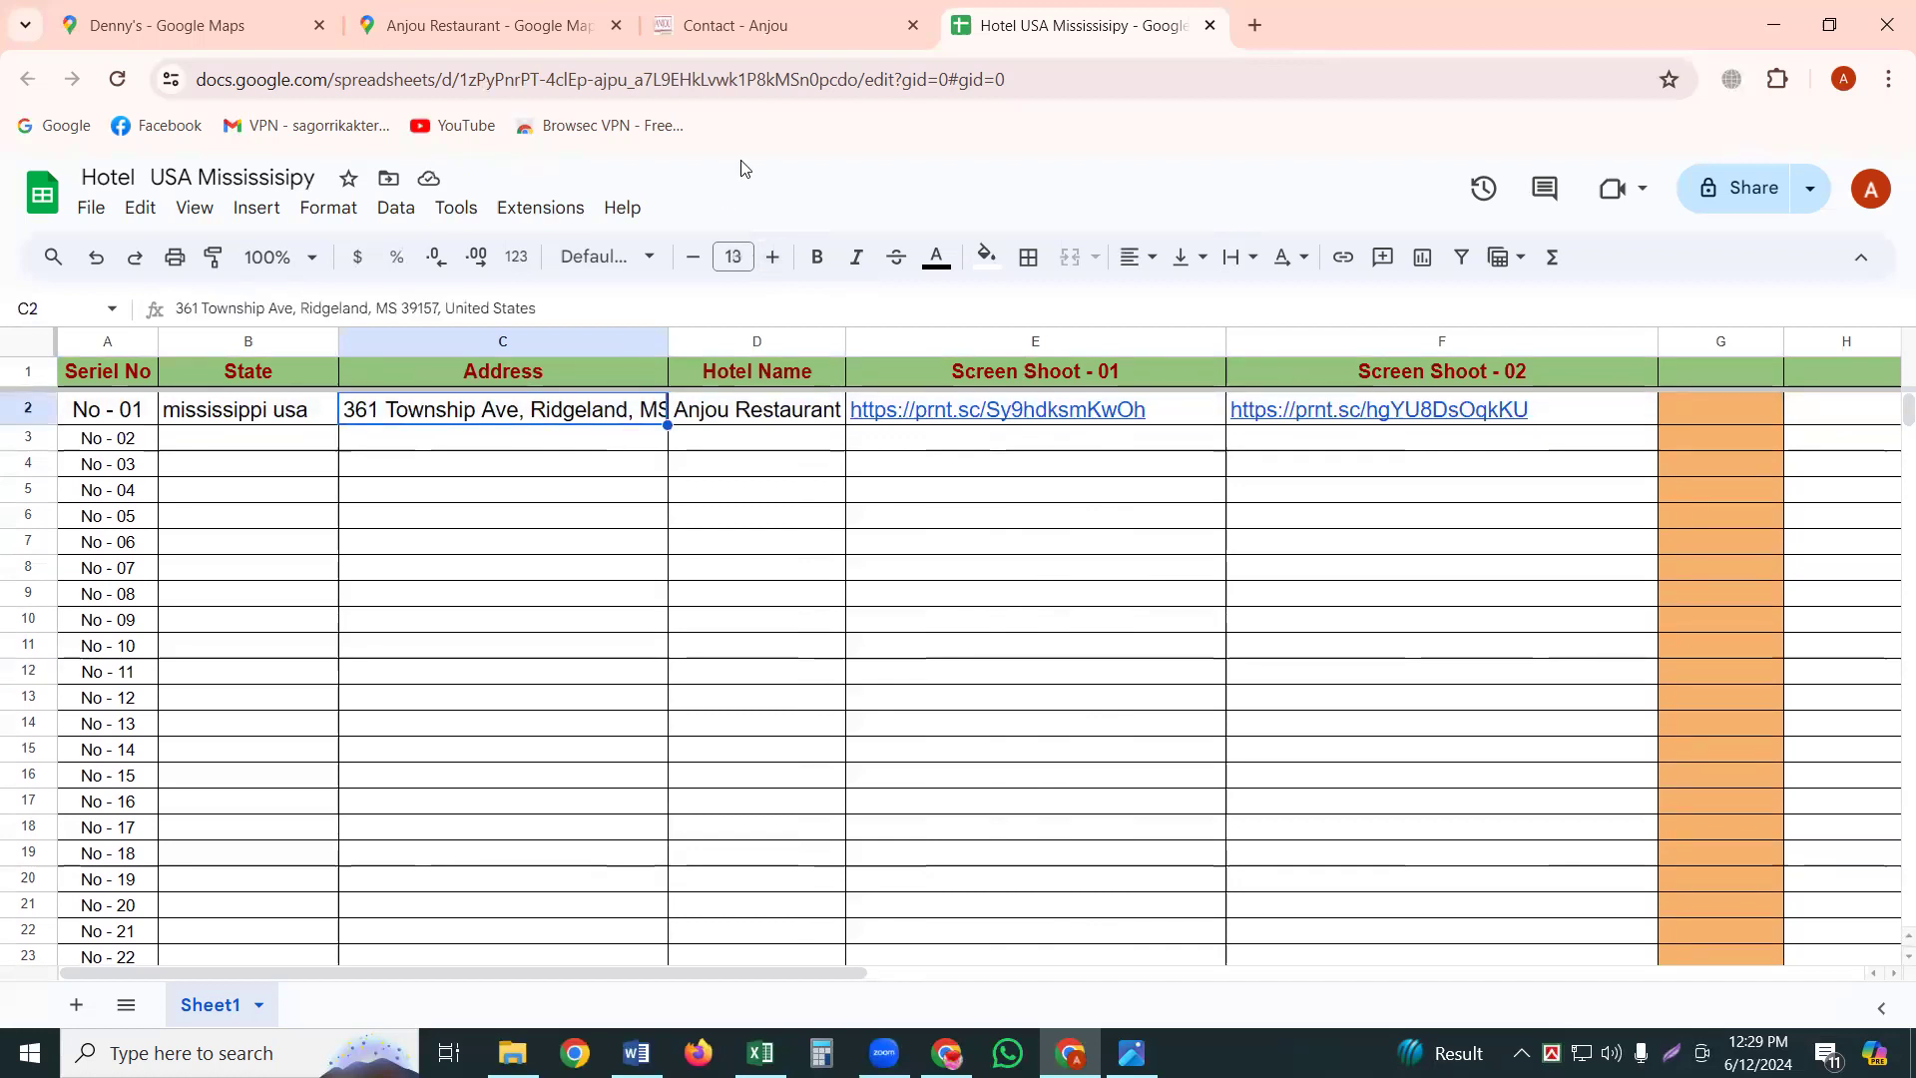
click(696, 262)
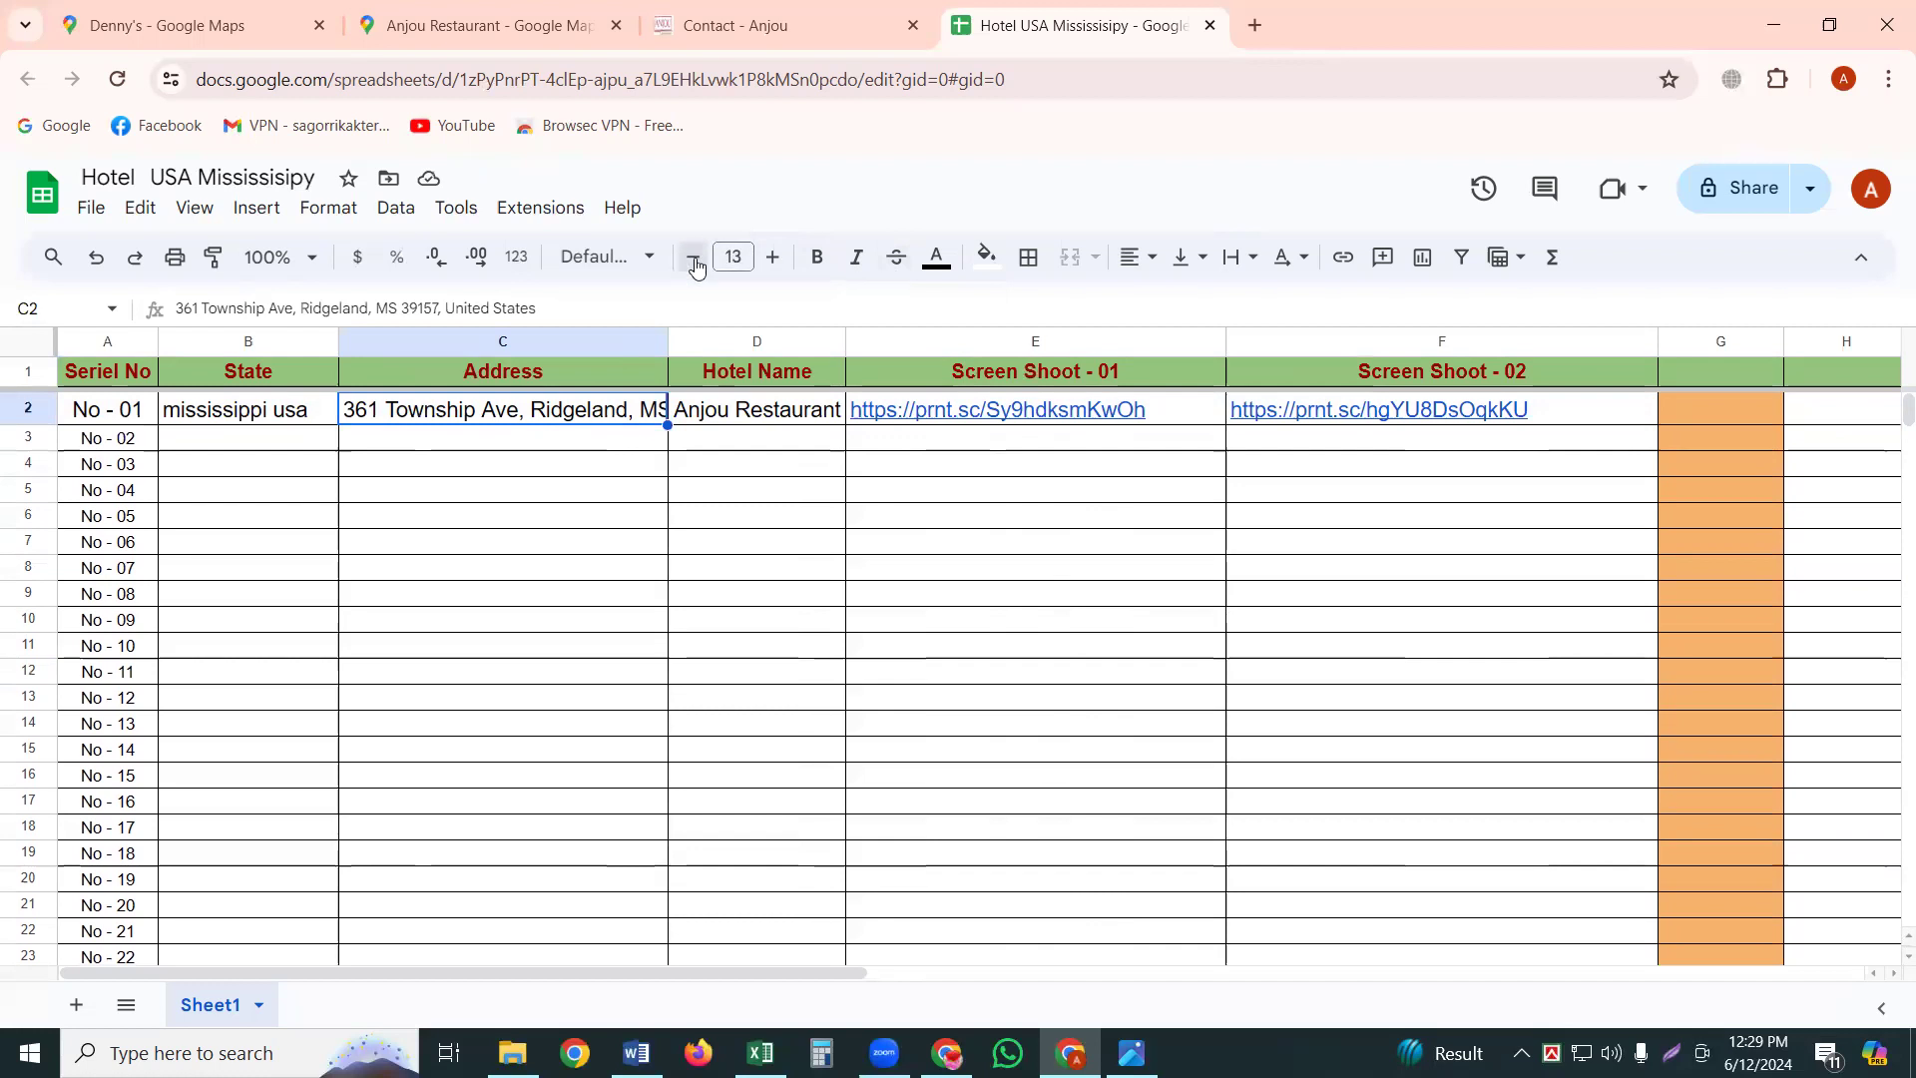
click(950, 271)
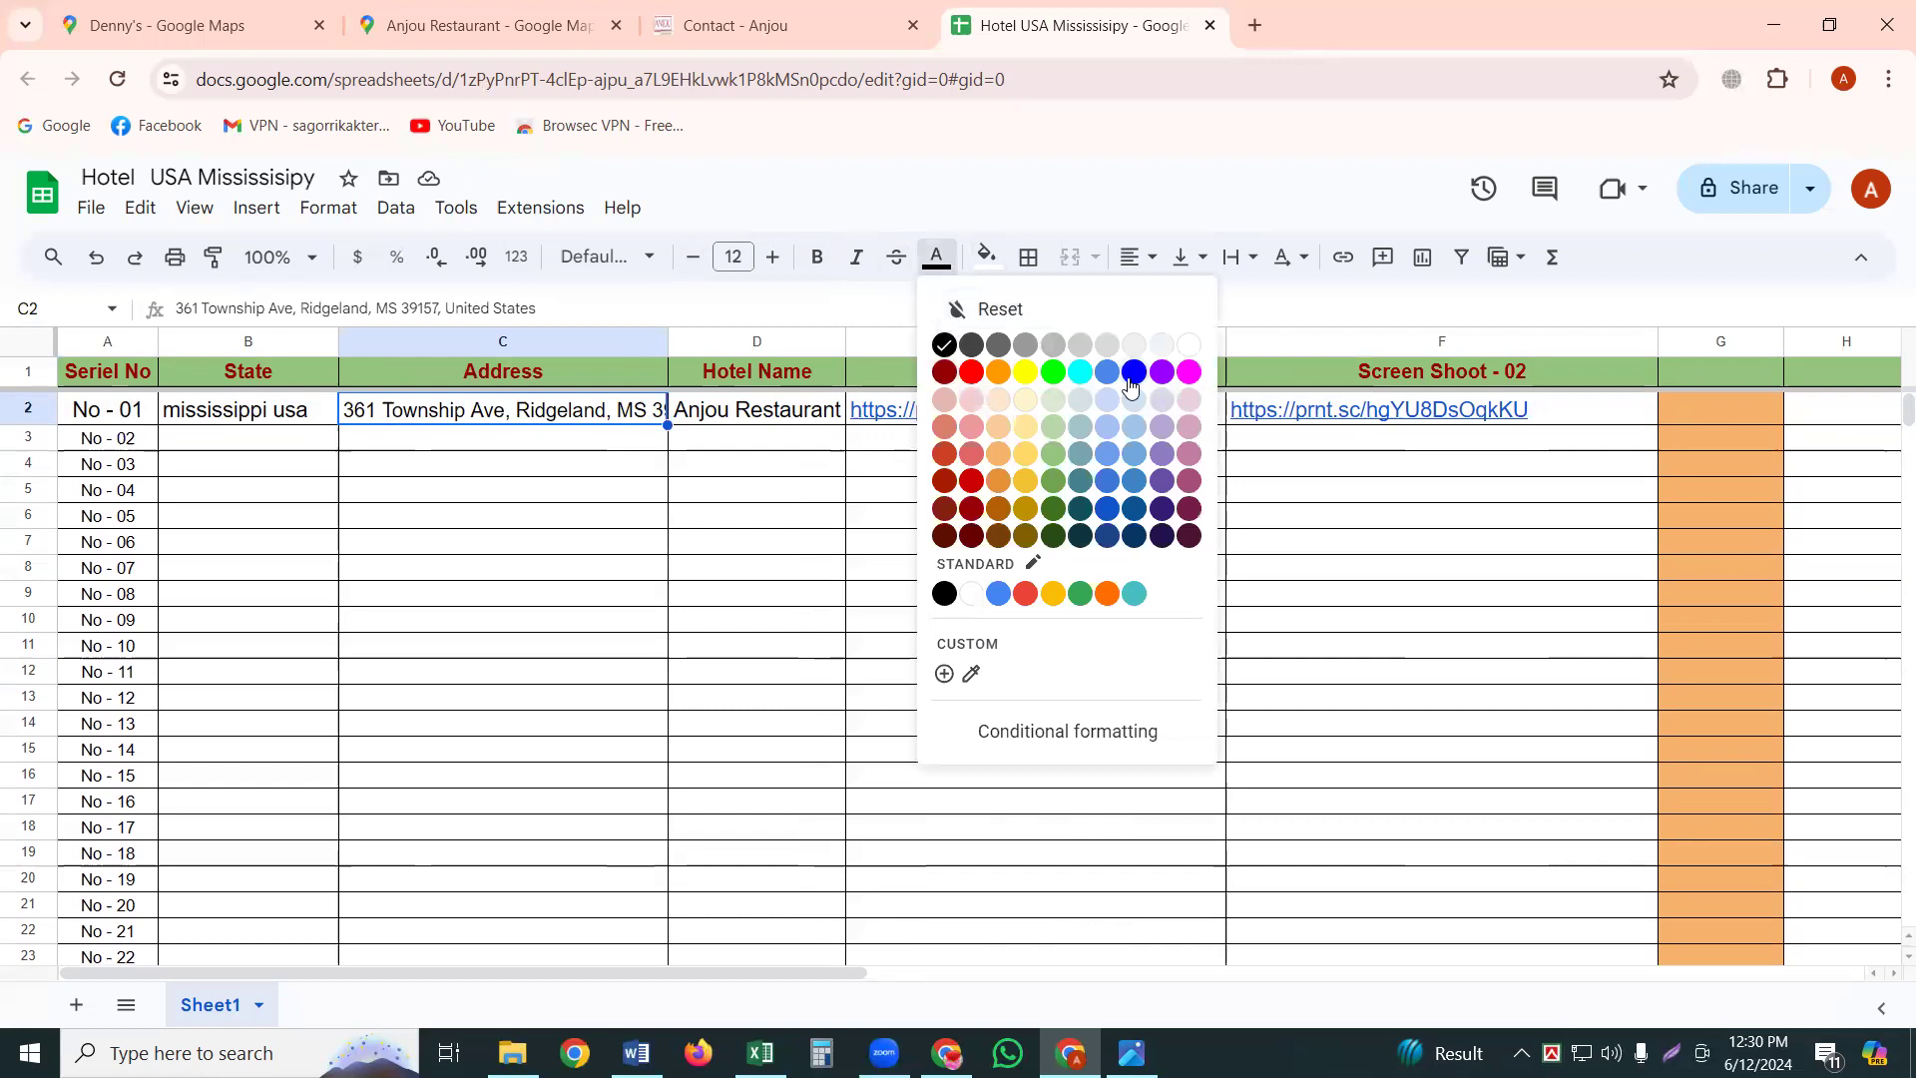
click(949, 379)
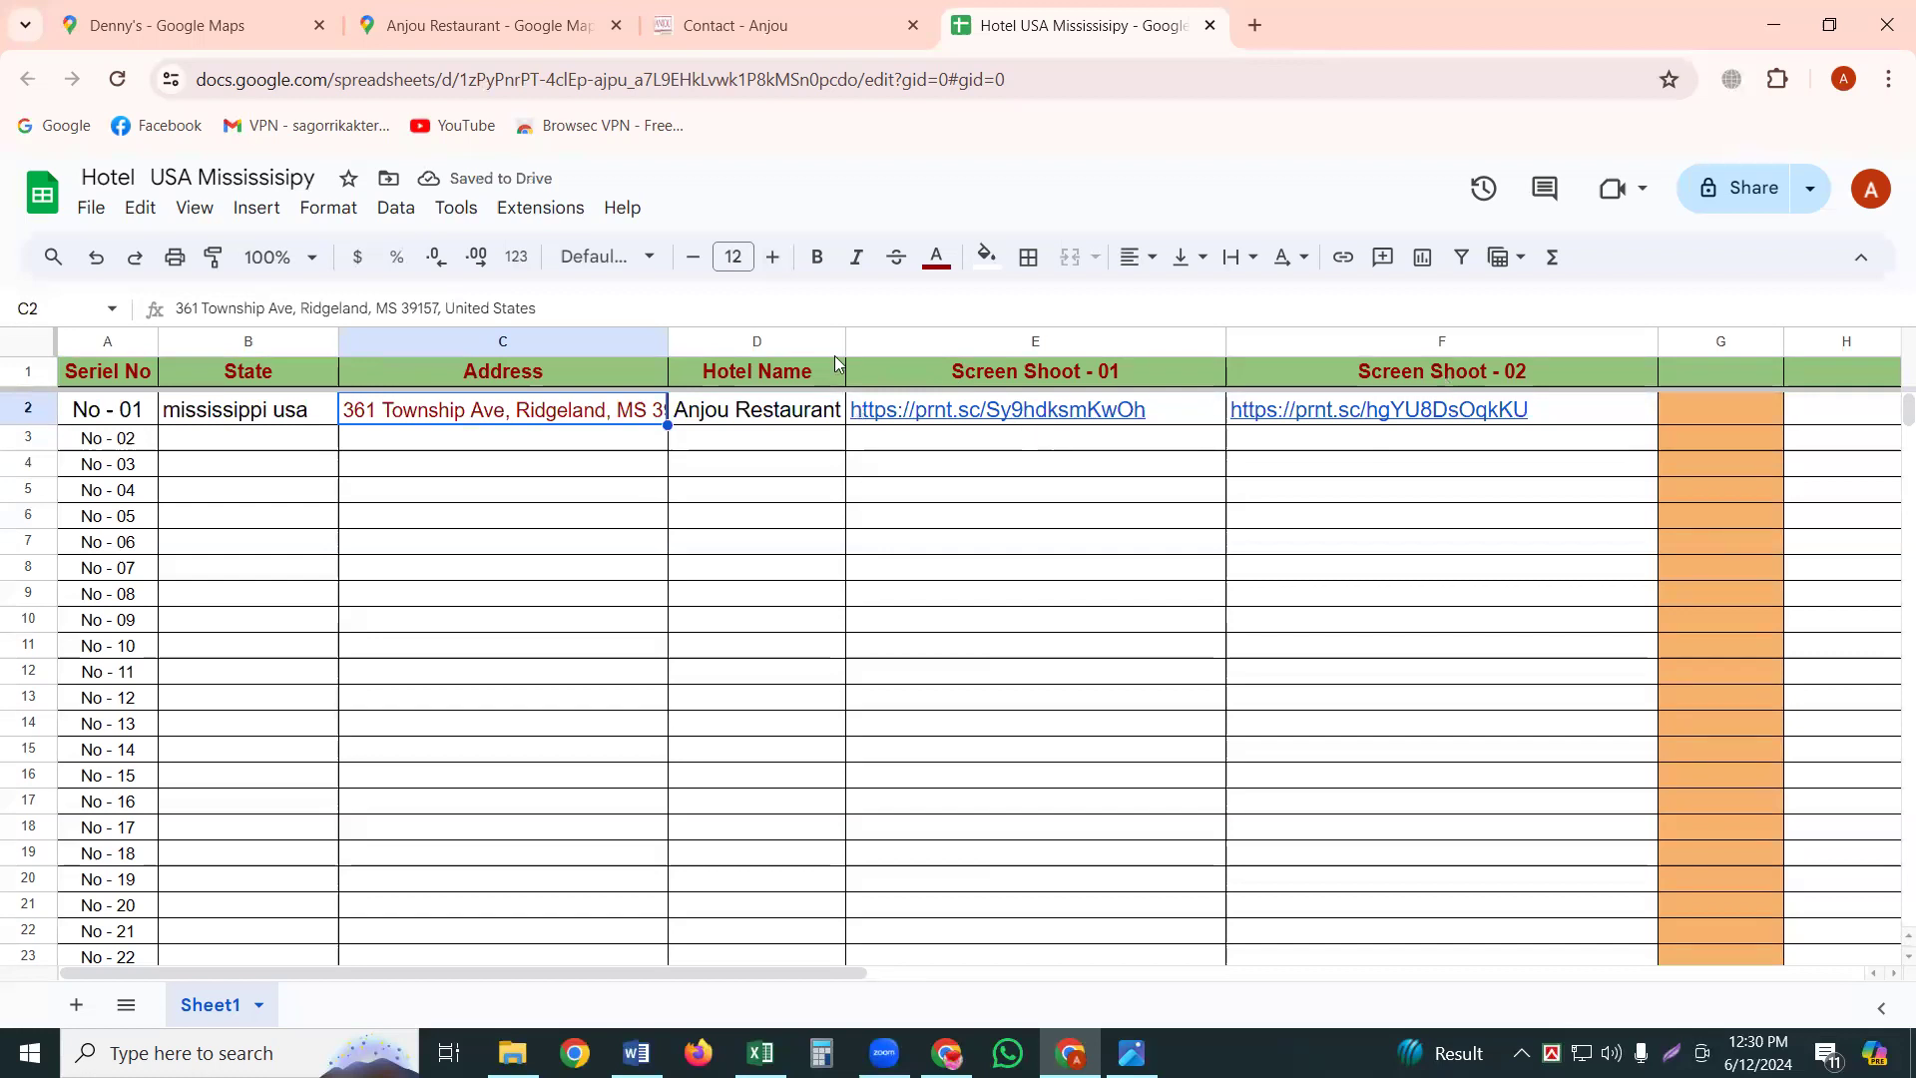
Widen the Hotel Name column so the restaurant name has clear space on both sides.
drag(845, 341, 886, 341)
double_click(886, 341)
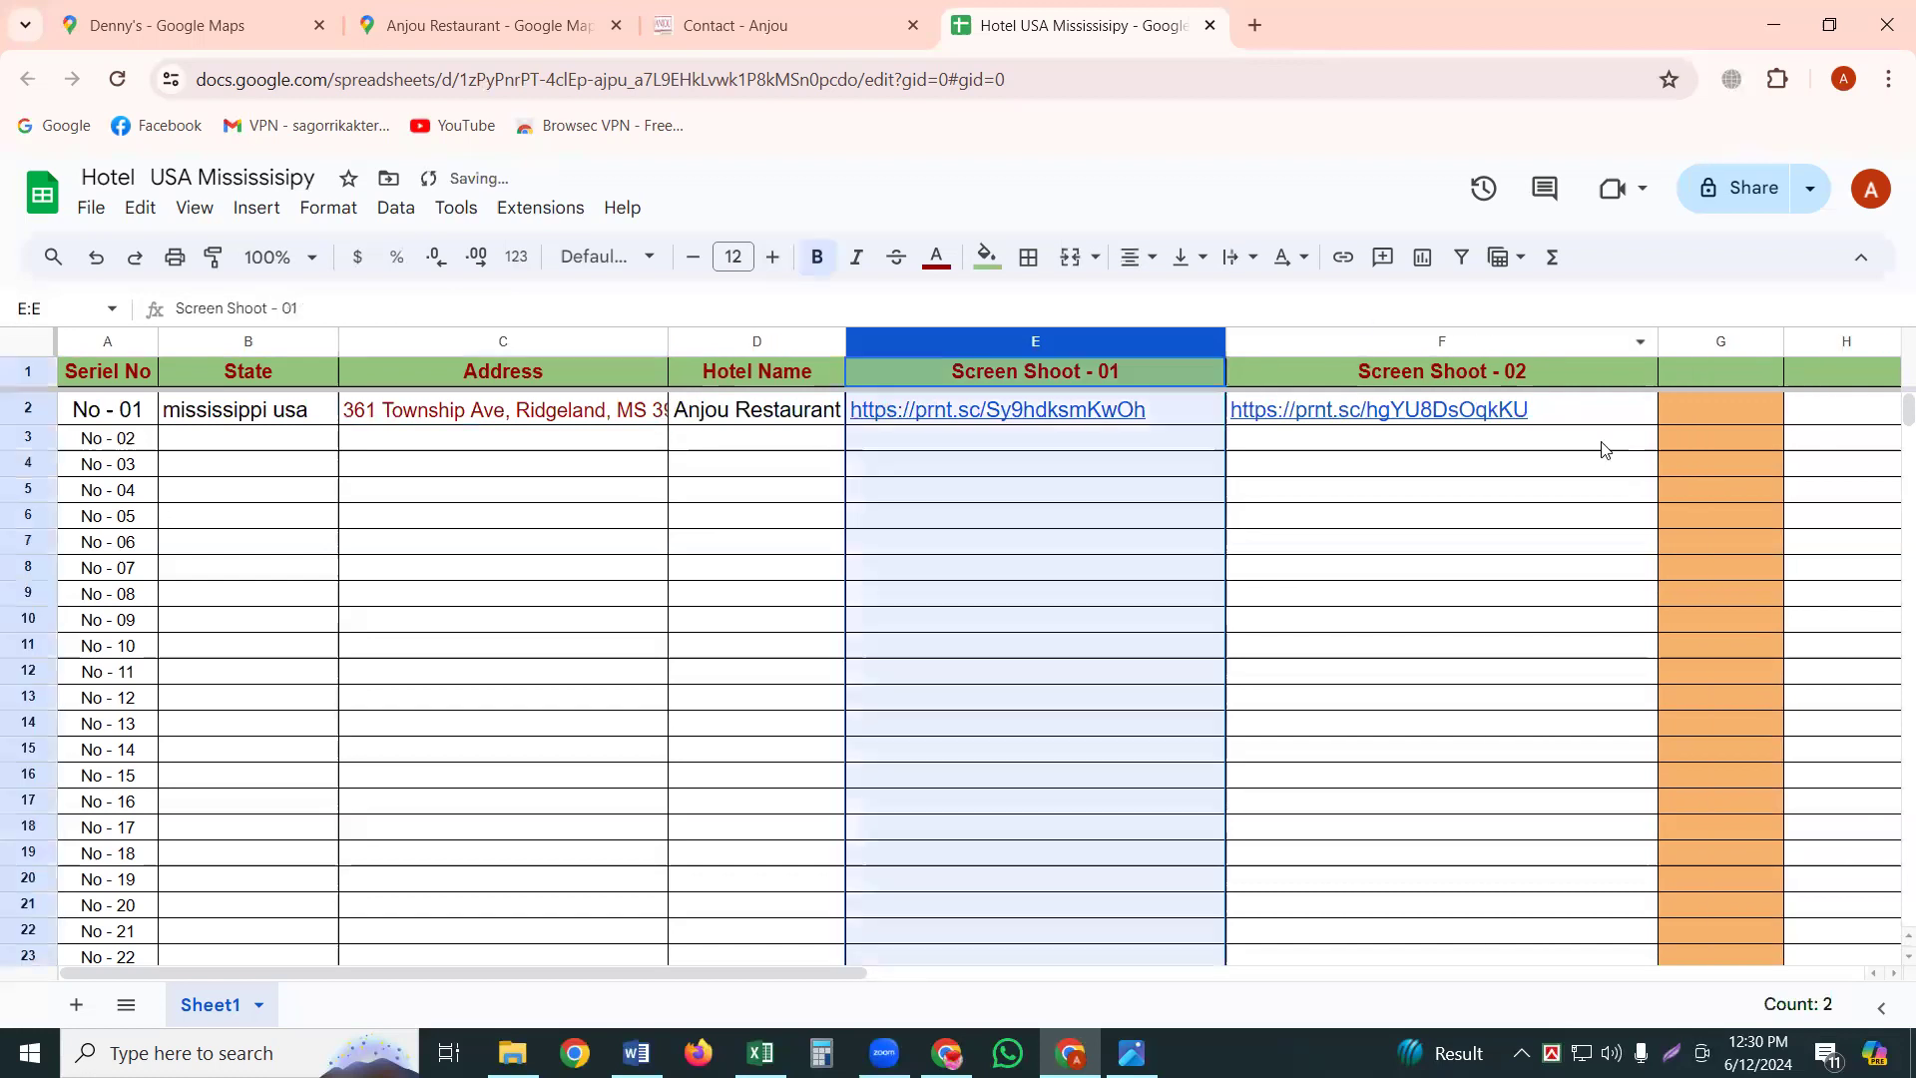
click(1342, 581)
drag(845, 341, 958, 345)
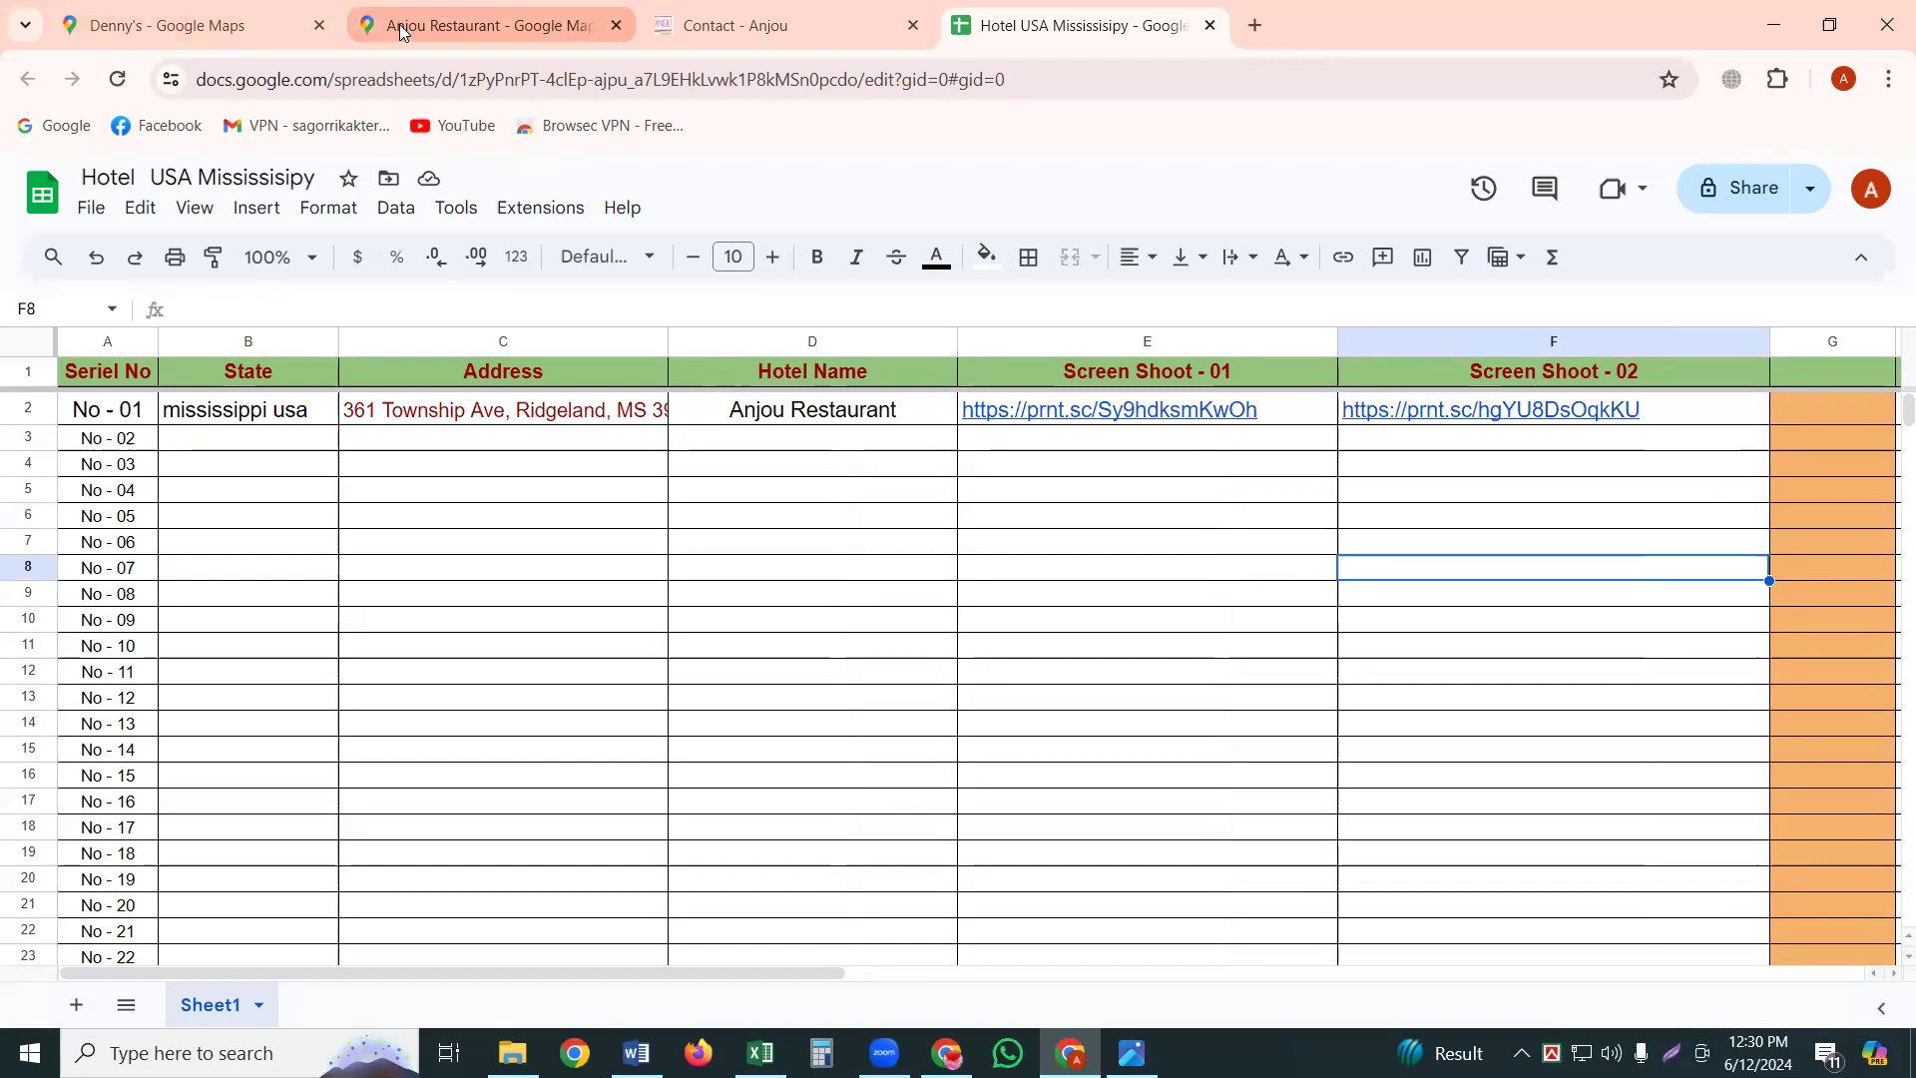
Review the Anjou Restaurant listing and the Mississippi restaurant results in Google Maps, and return to the Hotel USA Mississippi spreadsheet.
click(365, 28)
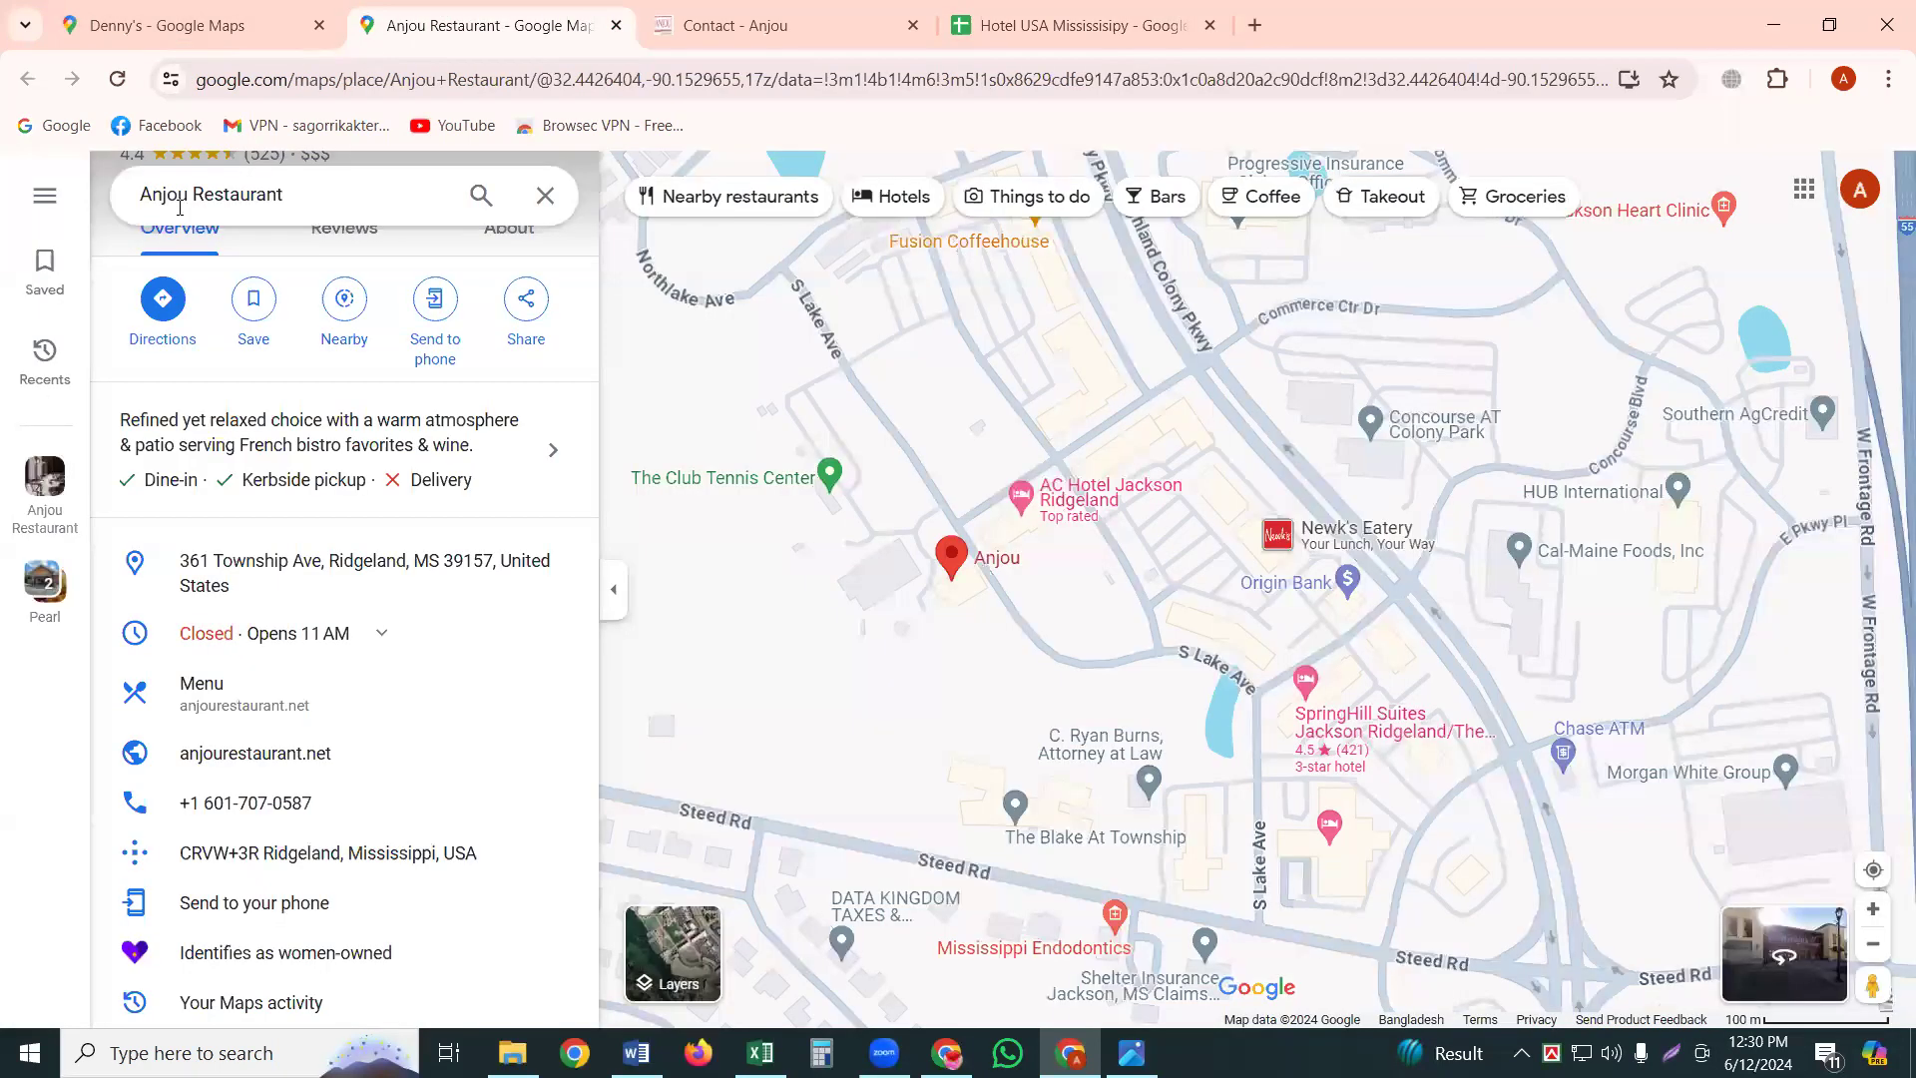
click(167, 38)
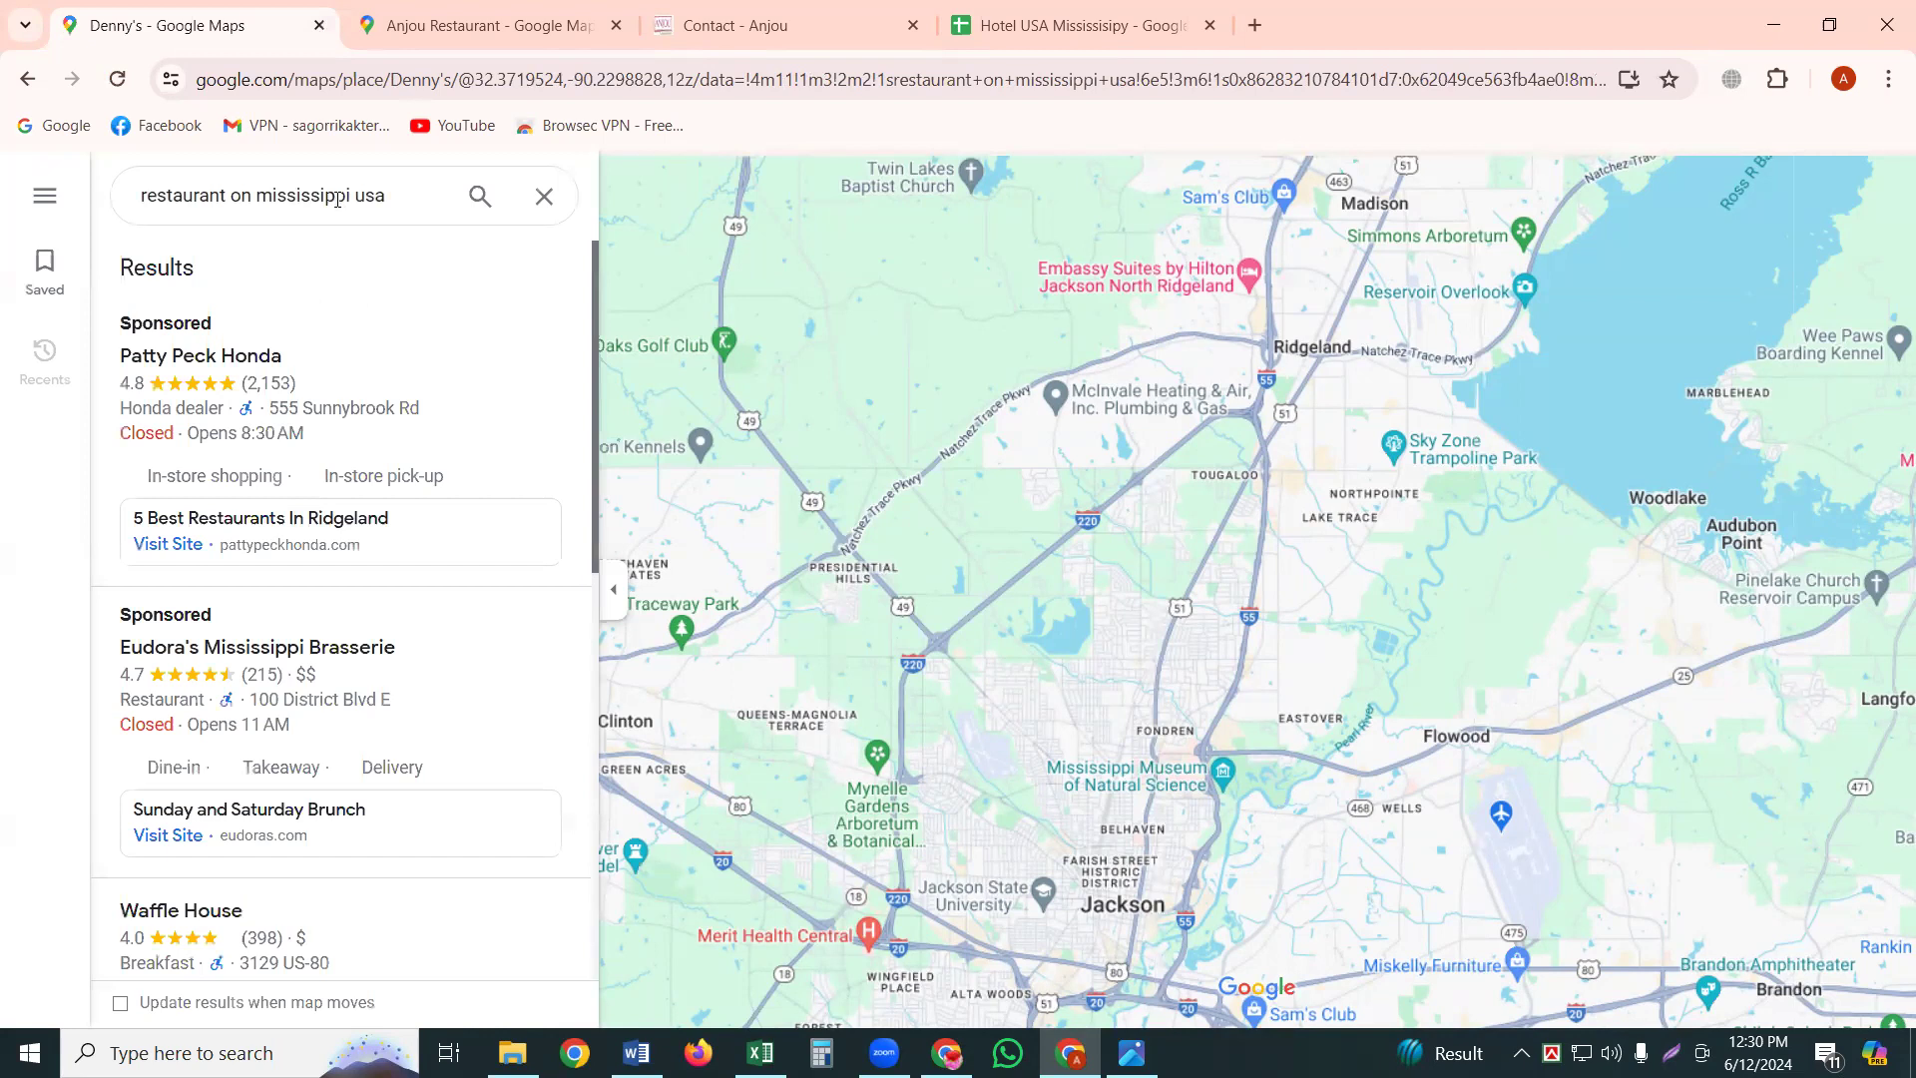
click(1041, 18)
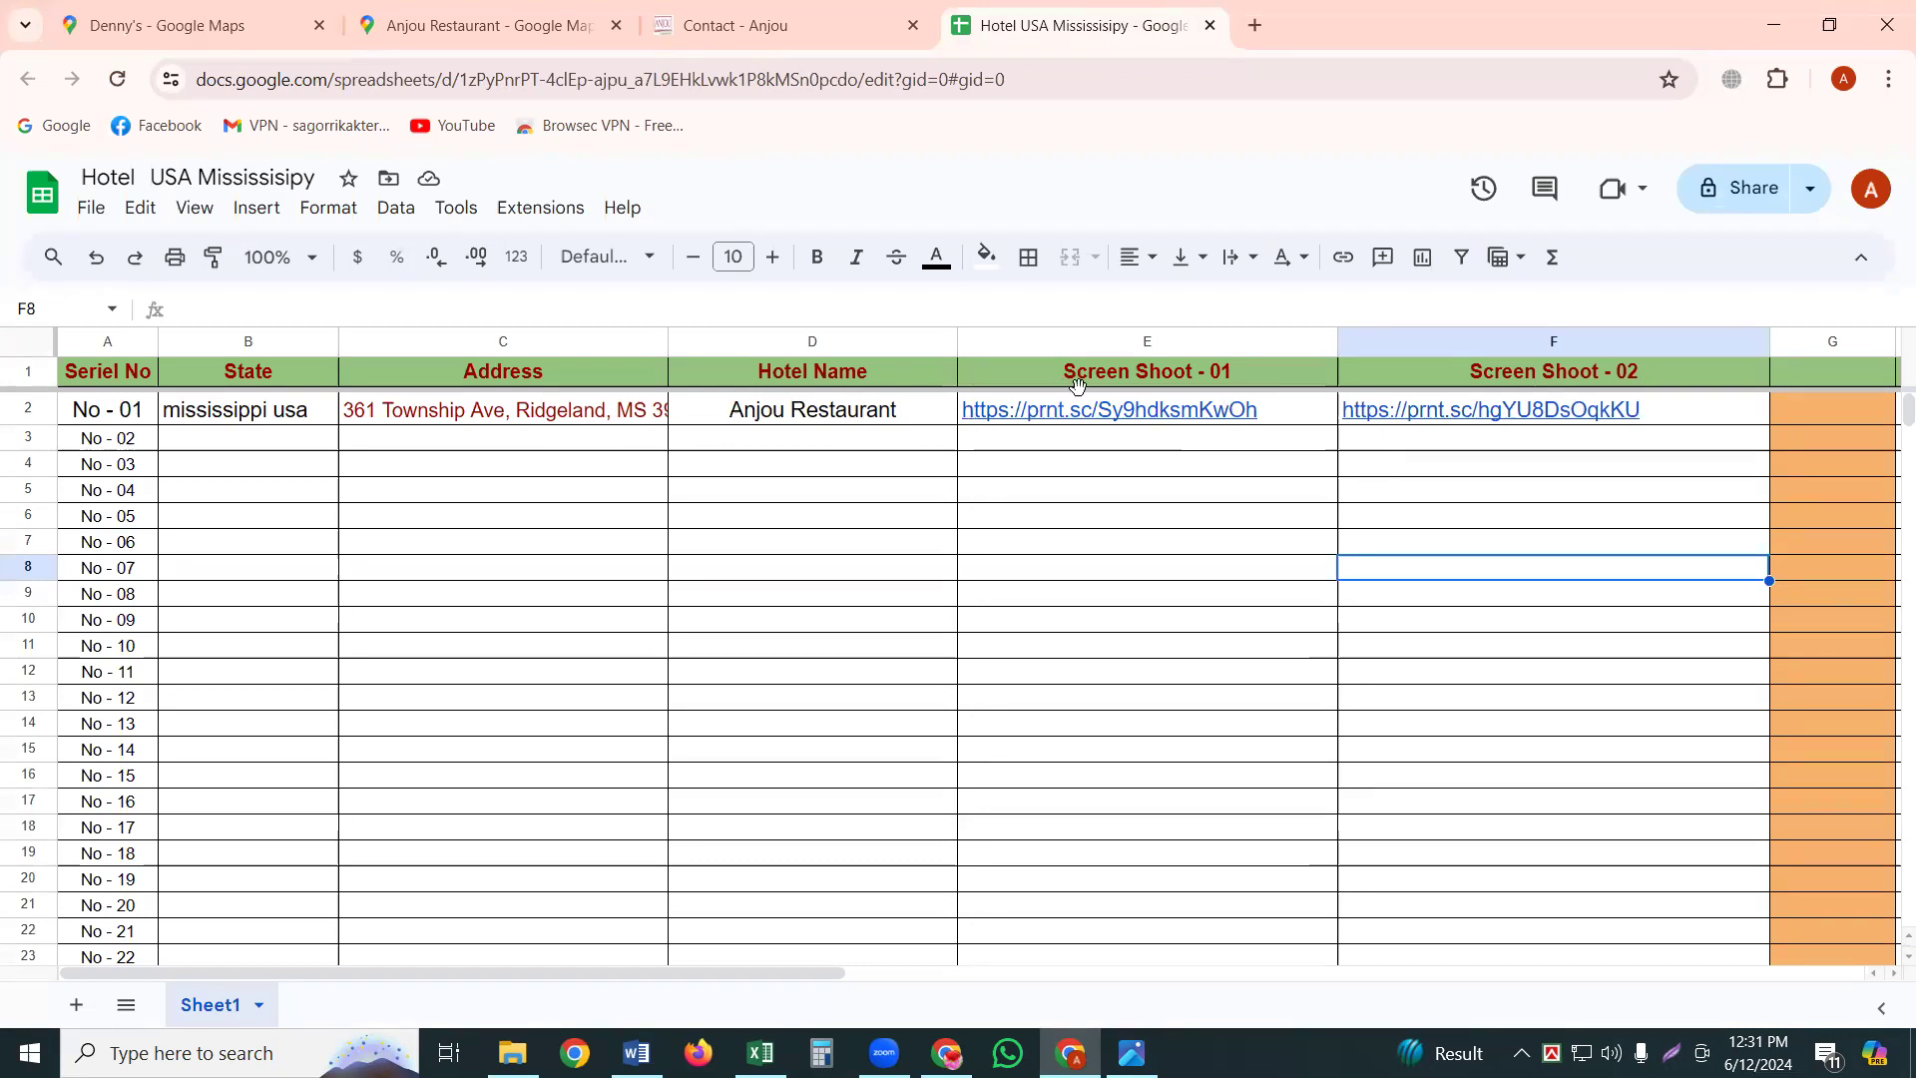
Open the row 2 Screen Shoot - 01 link and examine the captured contact form with its filled-in fields.
mouse_move(1075, 411)
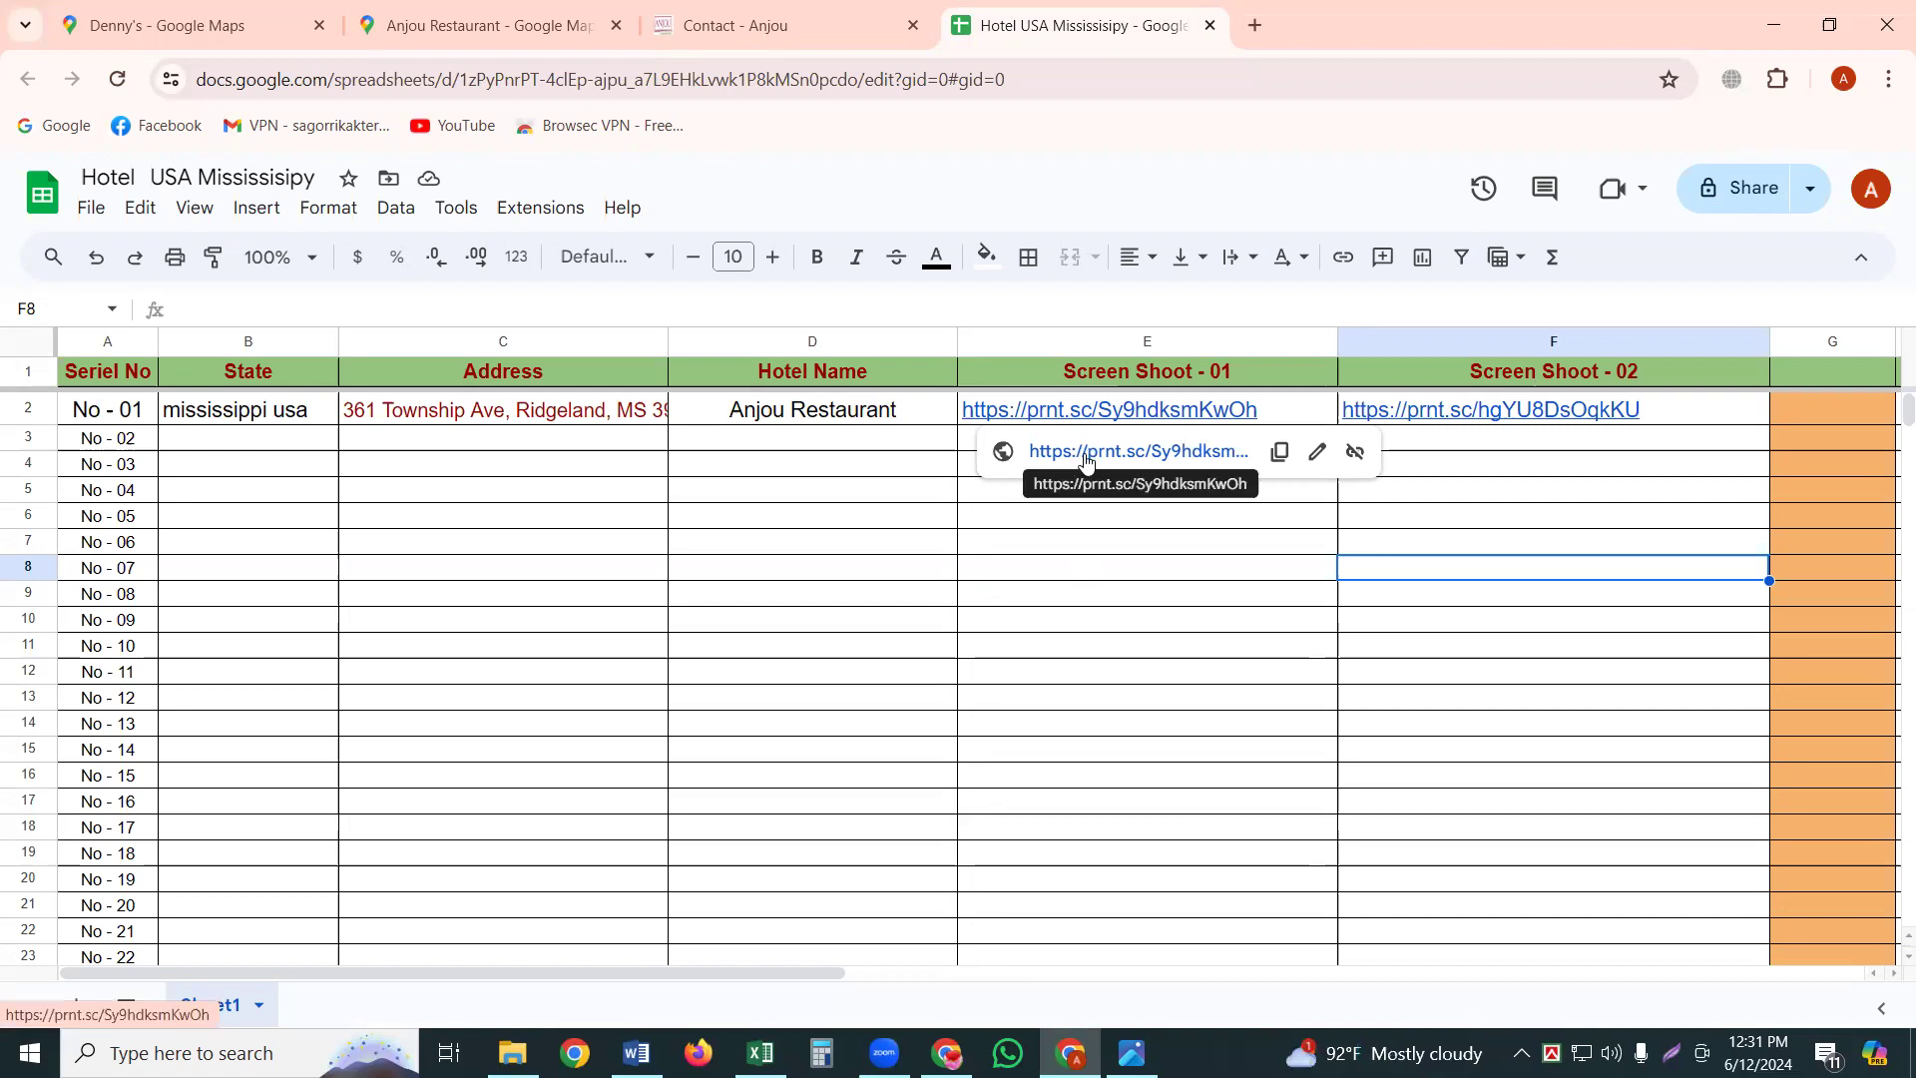
click(1088, 600)
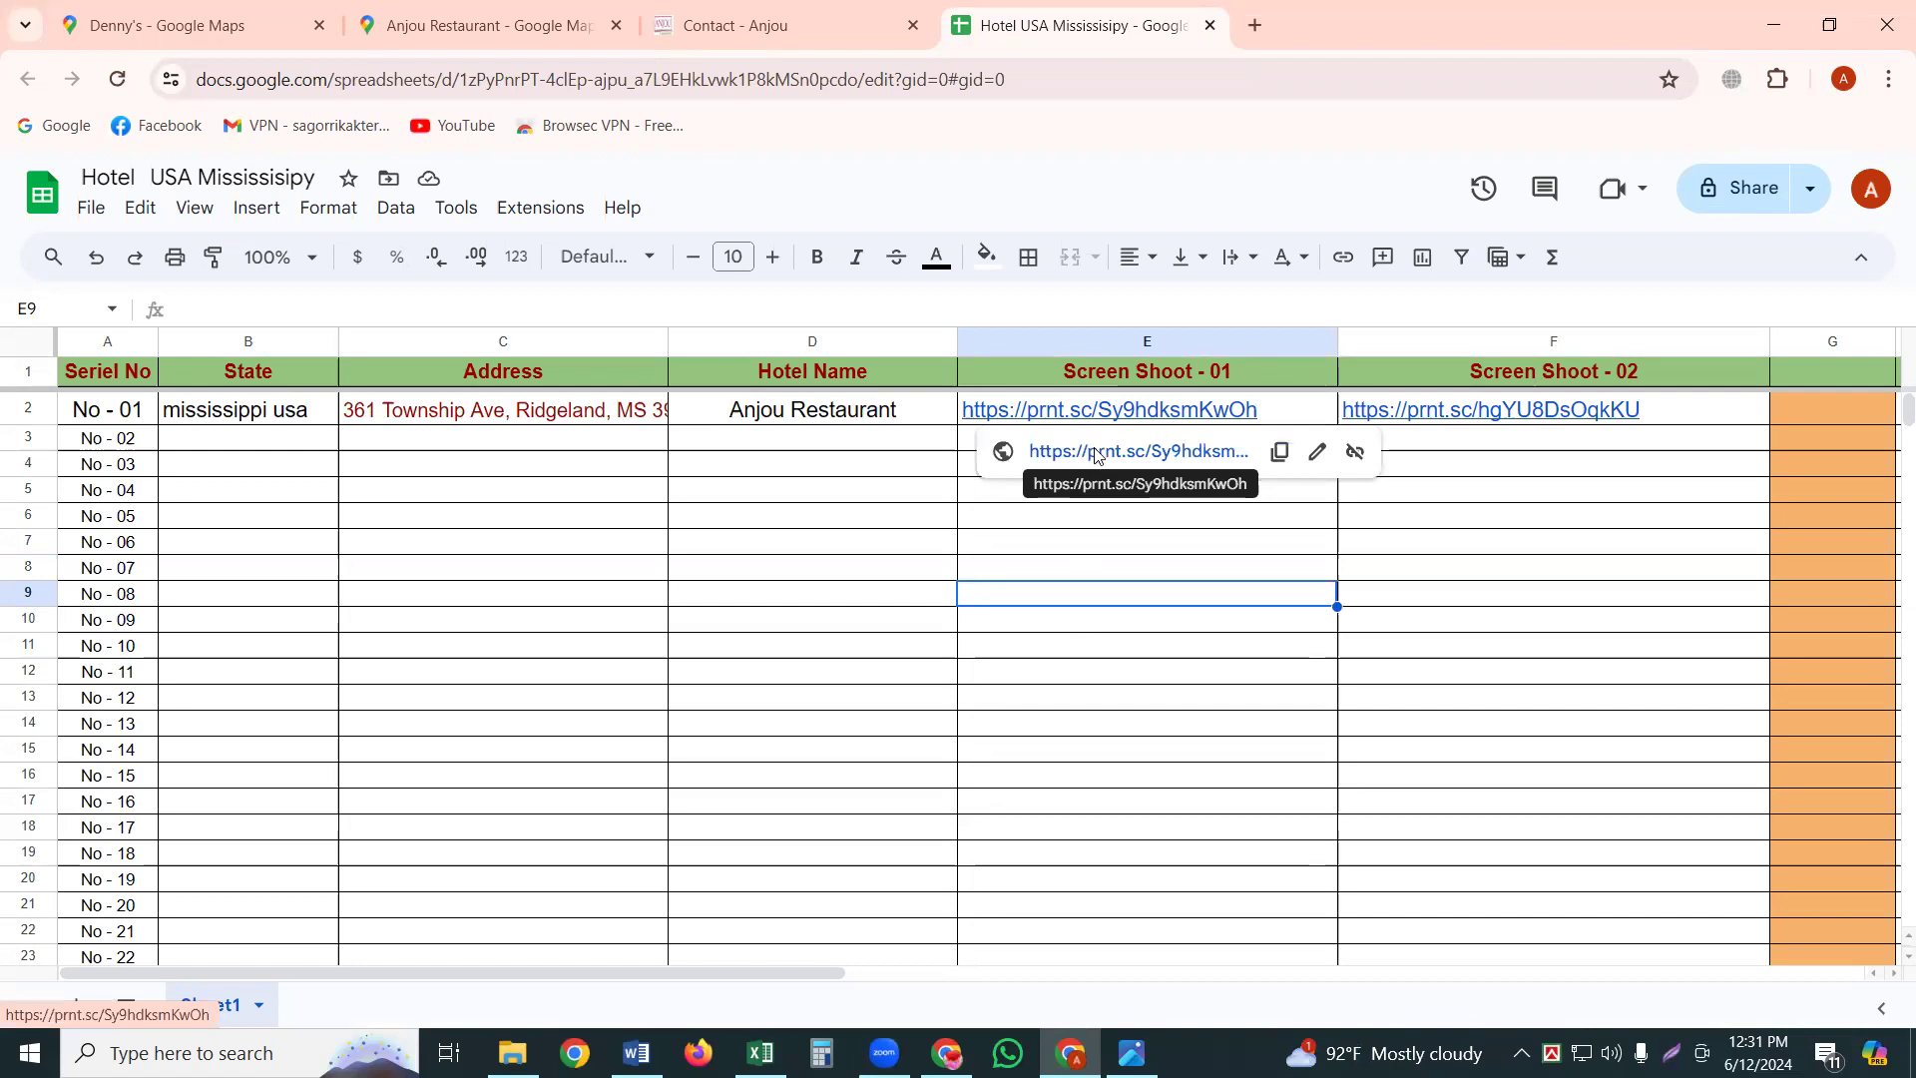
click(1097, 453)
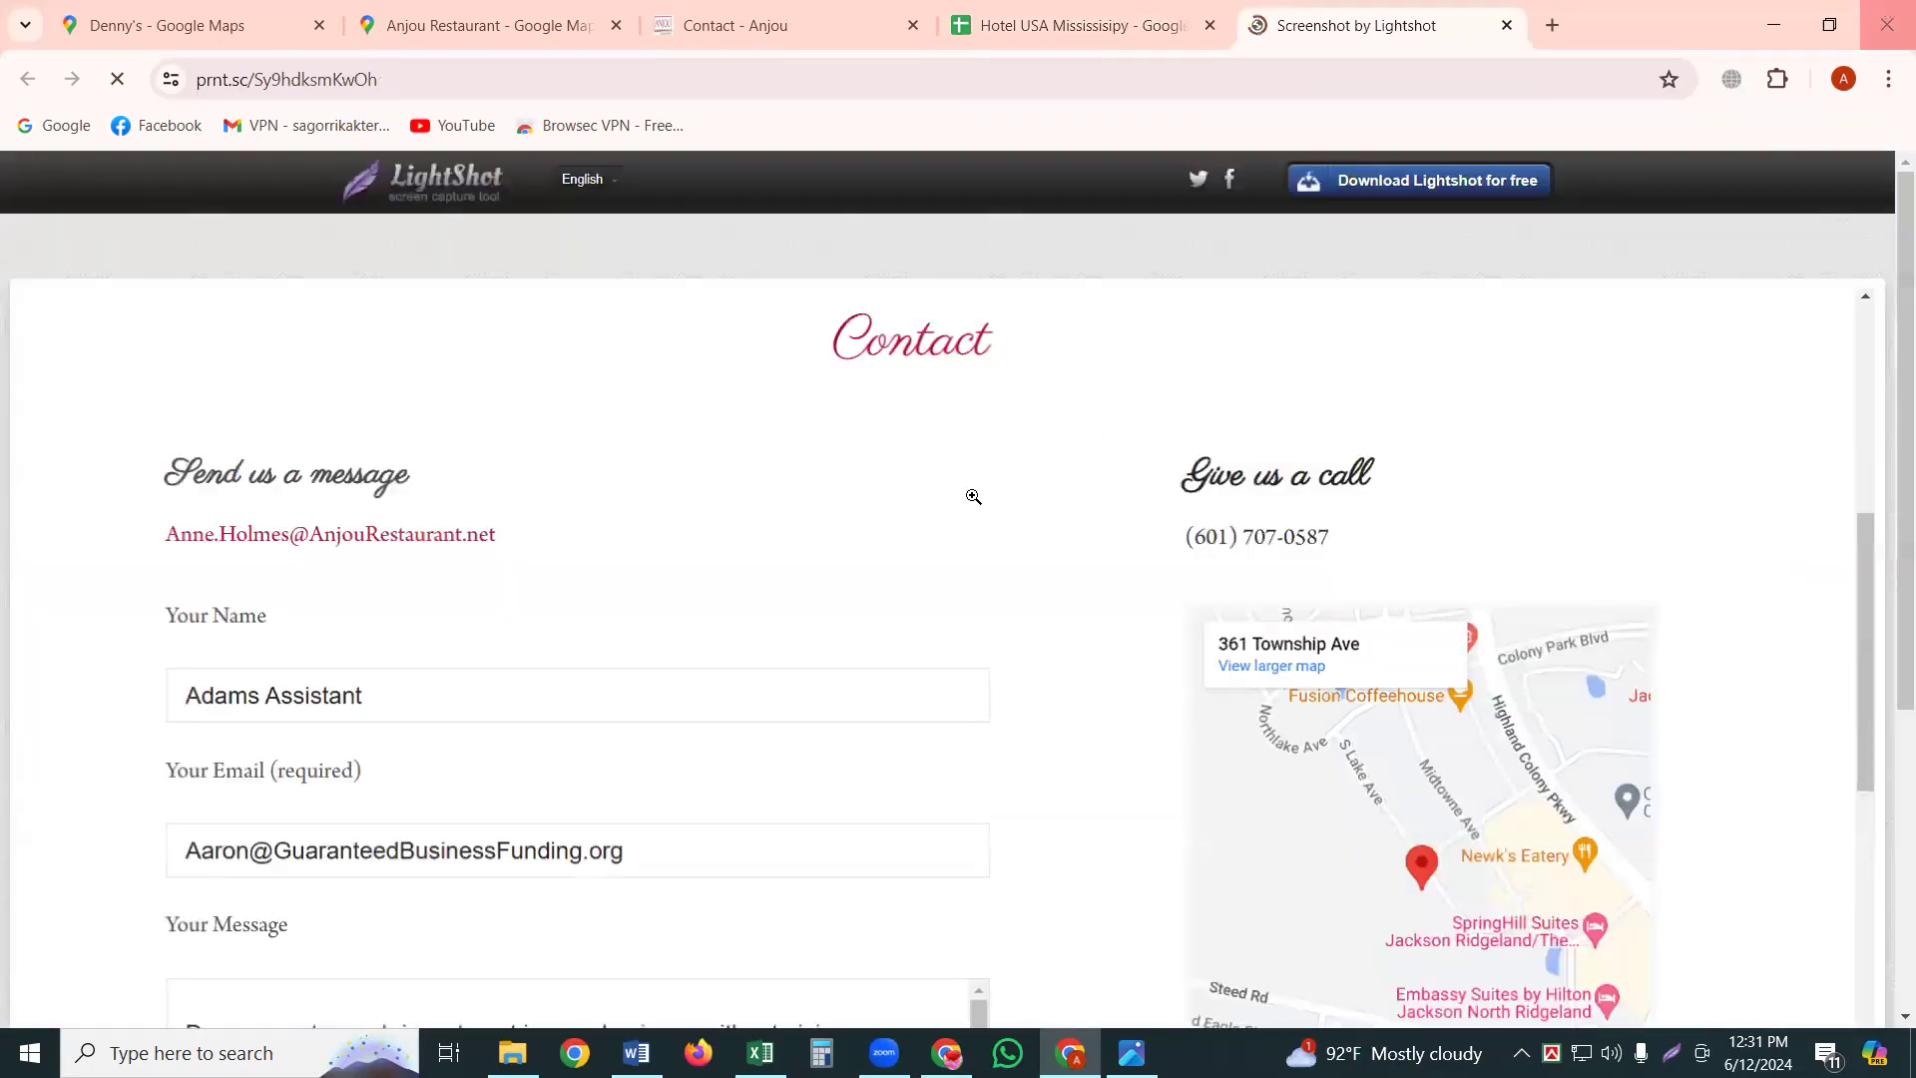
scroll(973, 496, down, 2)
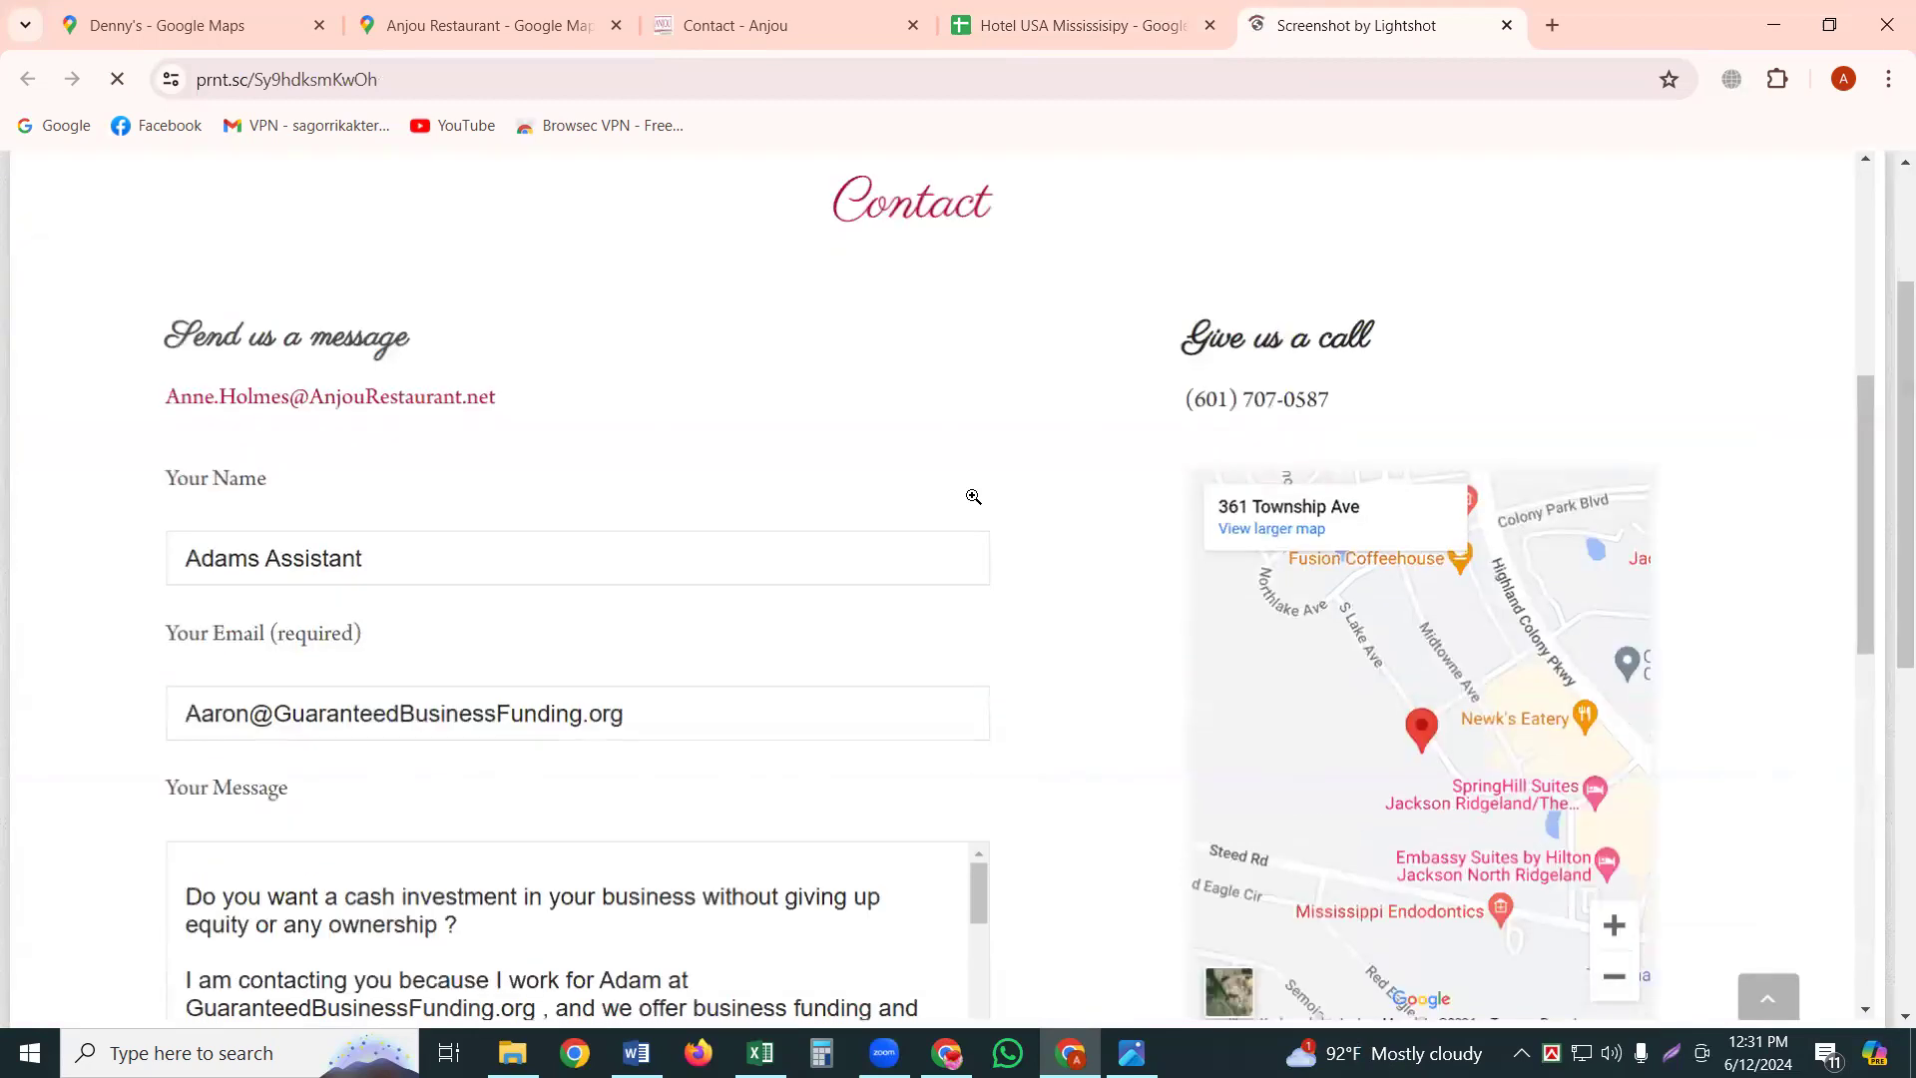
scroll(973, 496, down, 1)
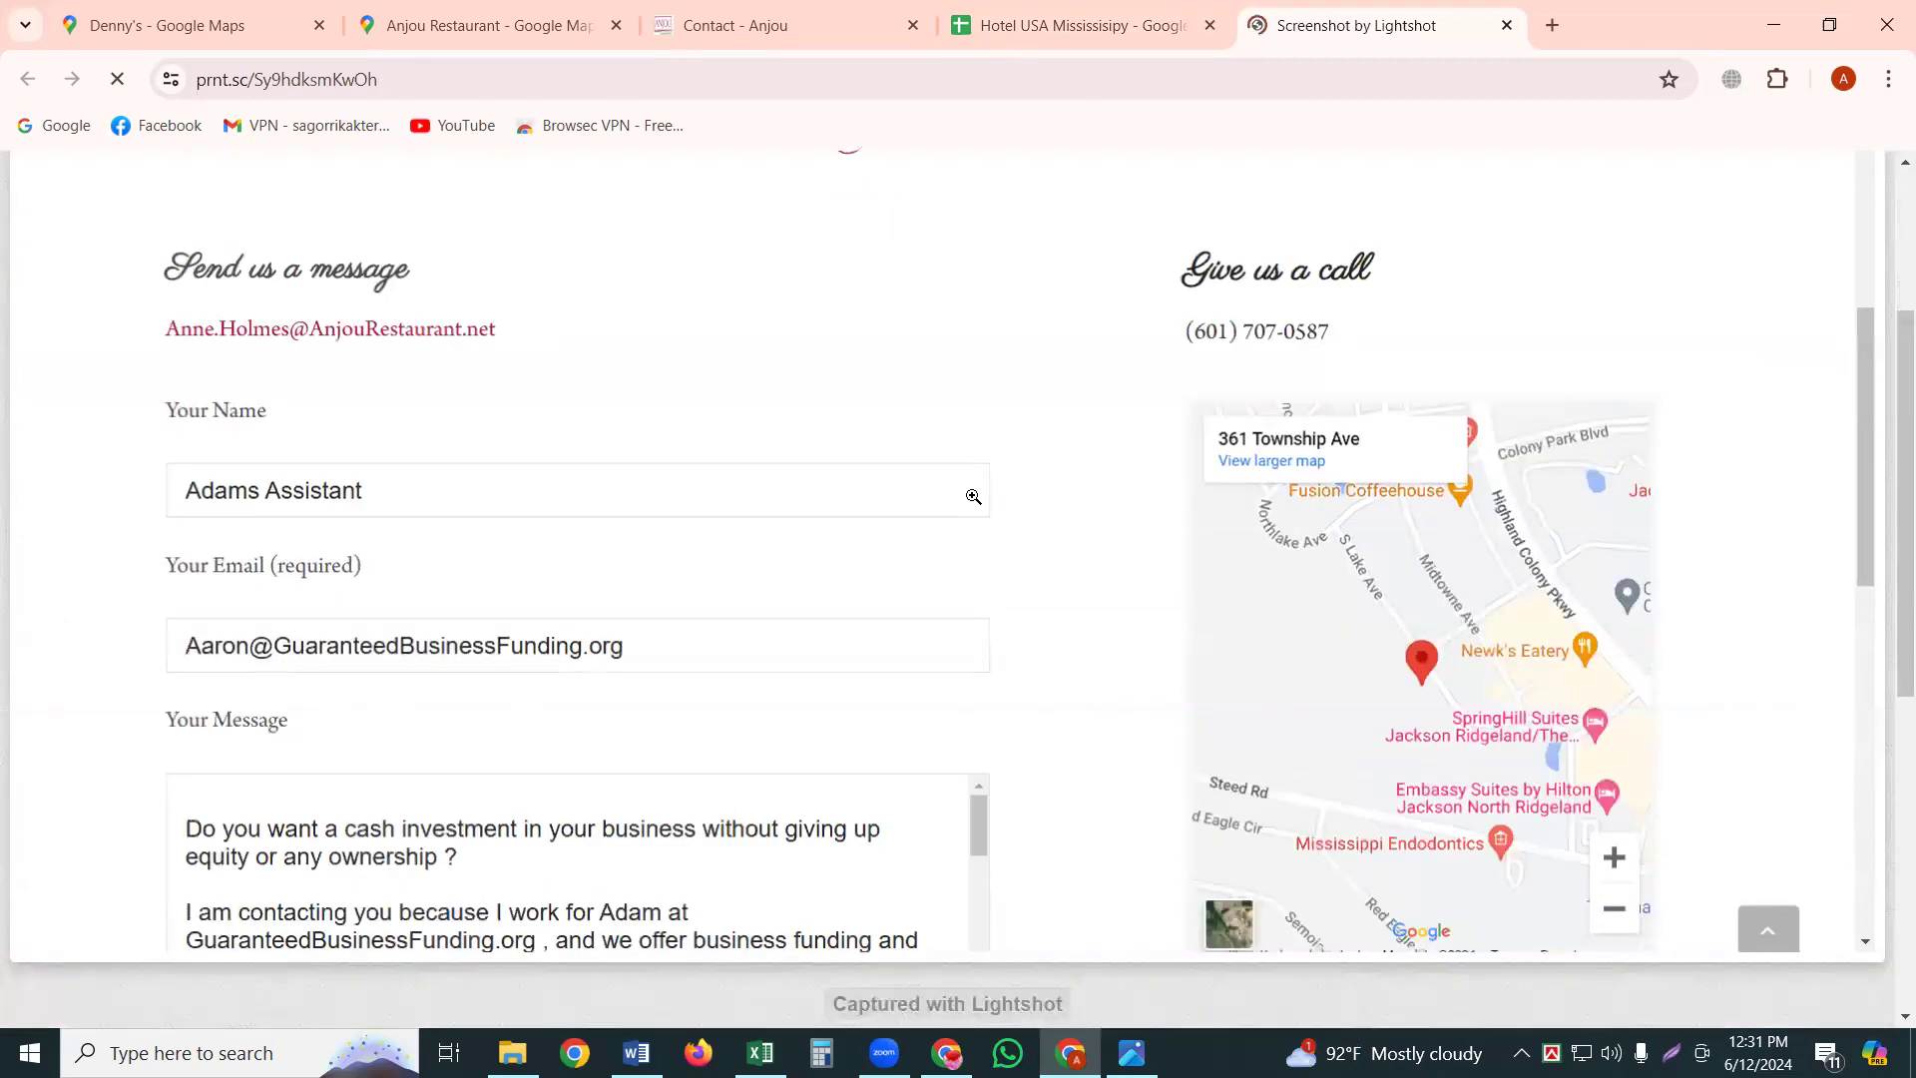
scroll(973, 496, up, 4)
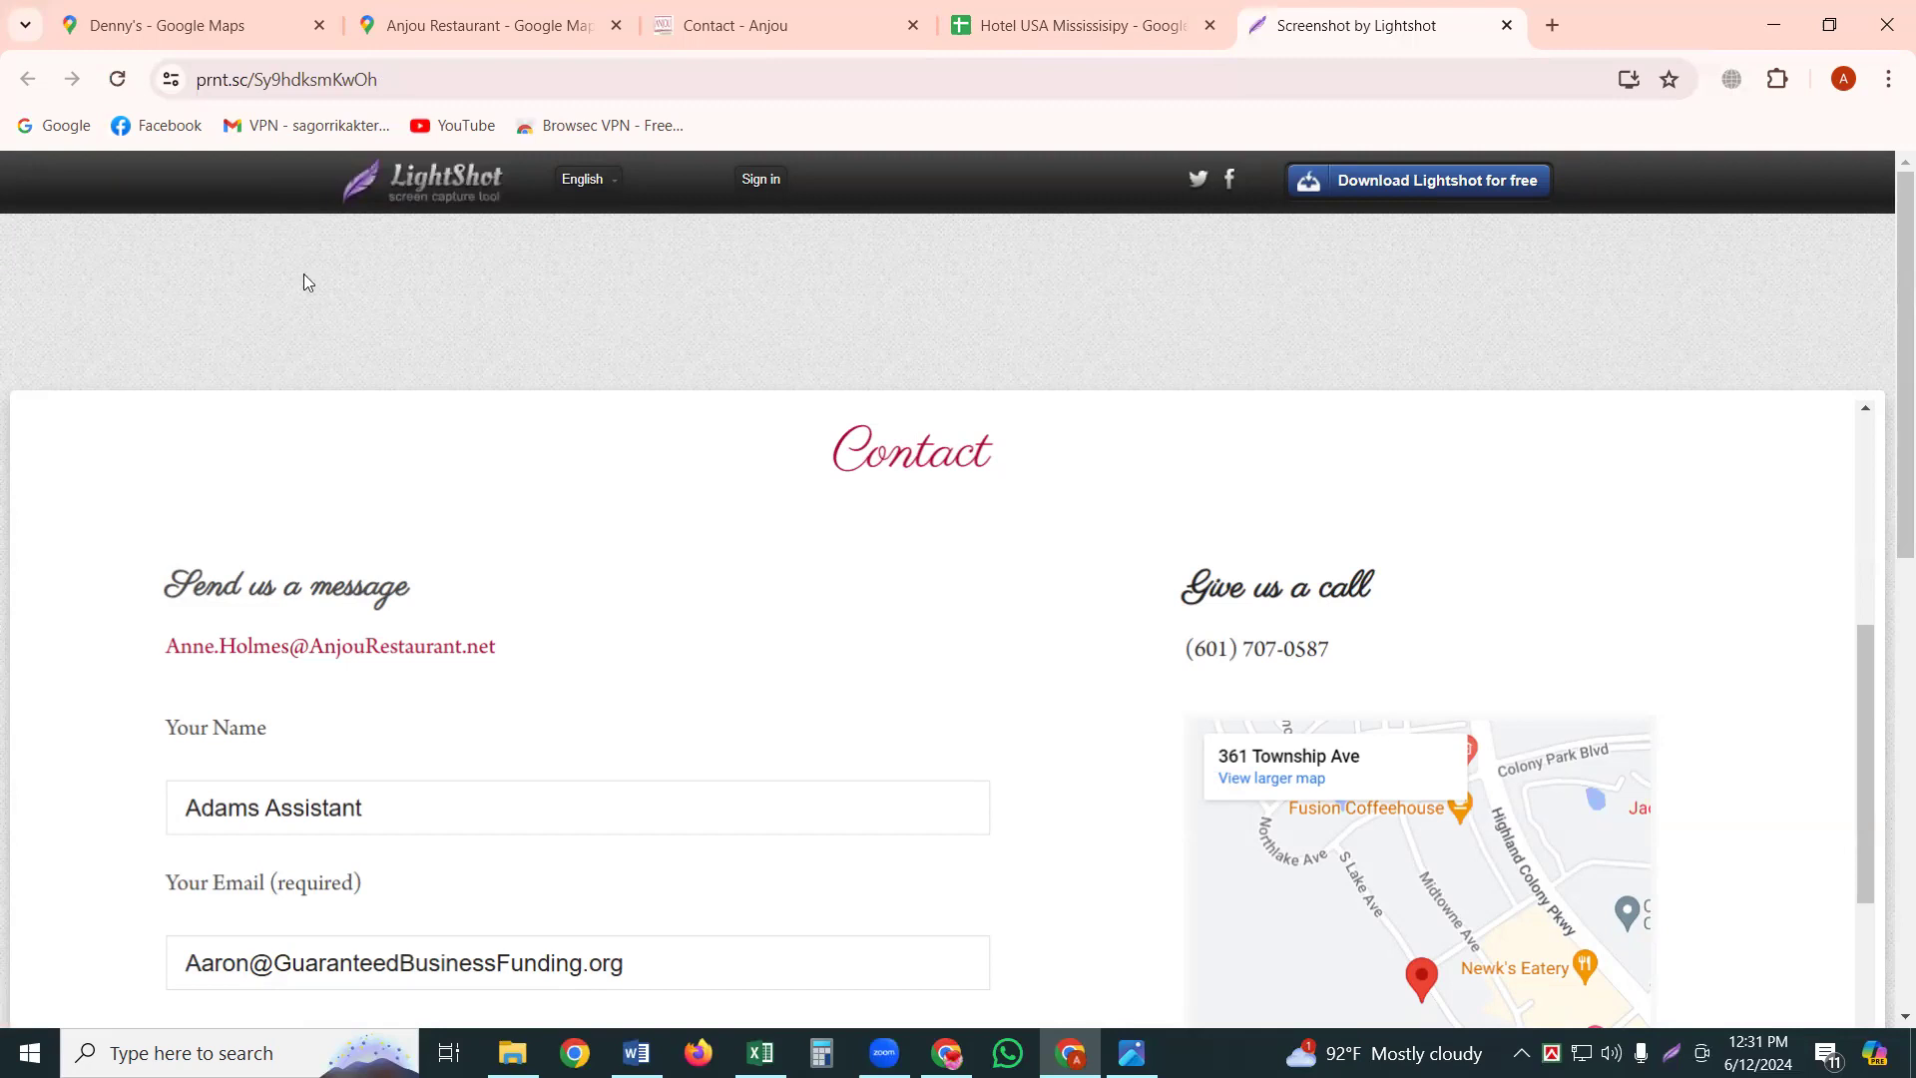
scroll(304, 278, down, 3)
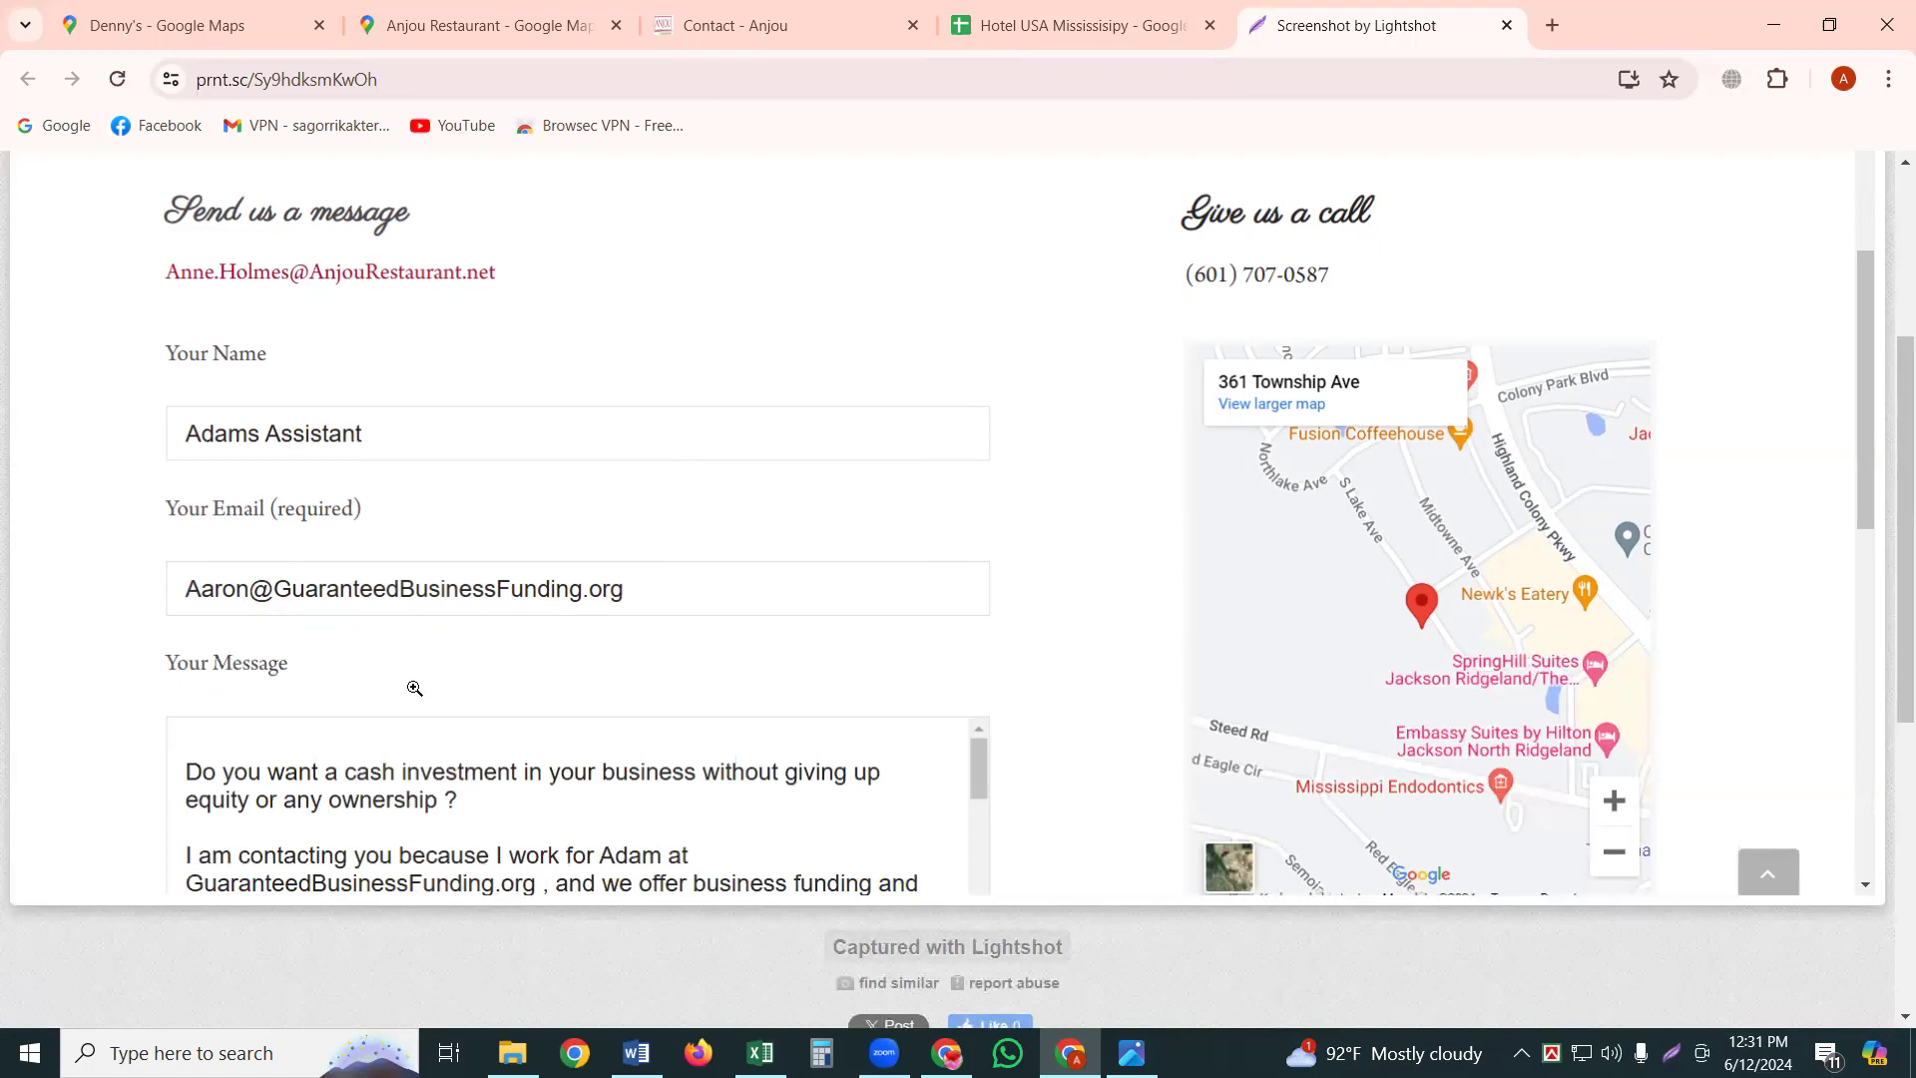
scroll(406, 223, up, 3)
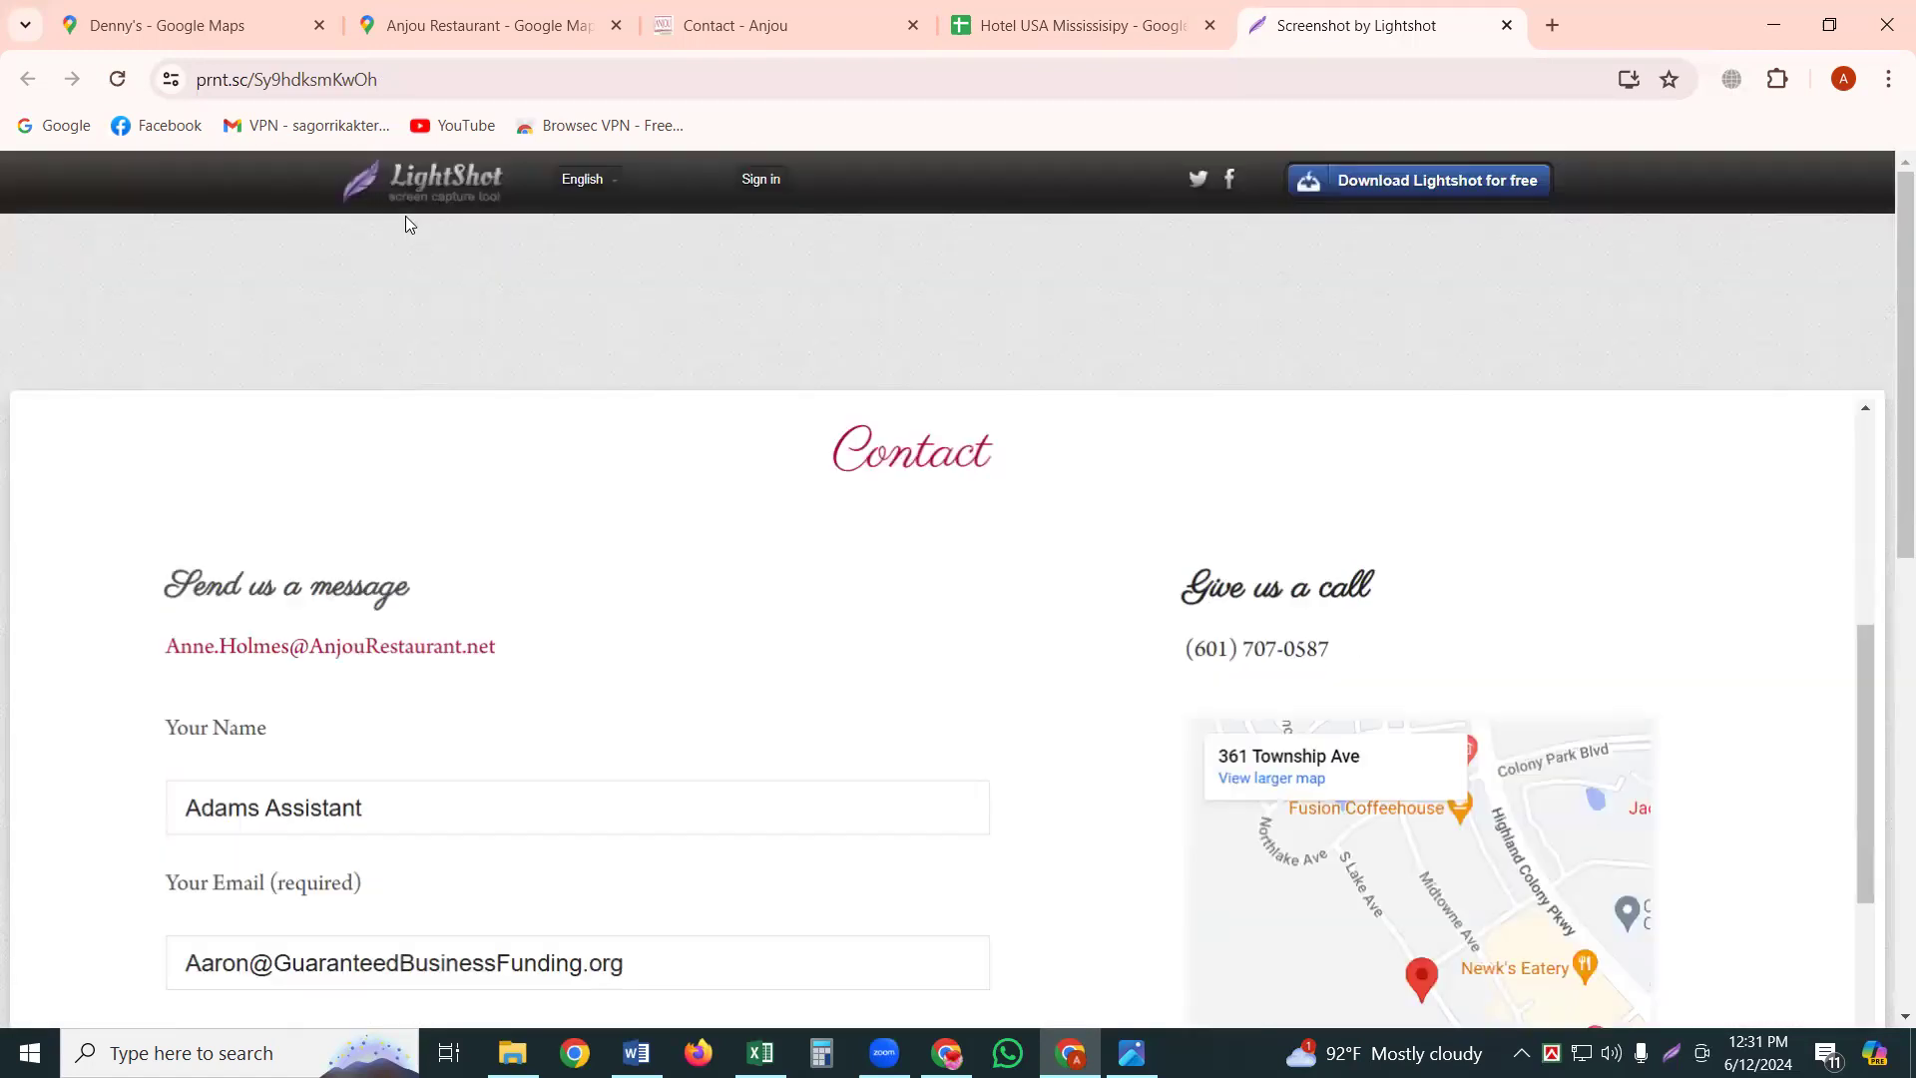
Return to the spreadsheet, open the row 2 Screen Shoot - 02 link and examine the contact page captured after submission.
click(1045, 21)
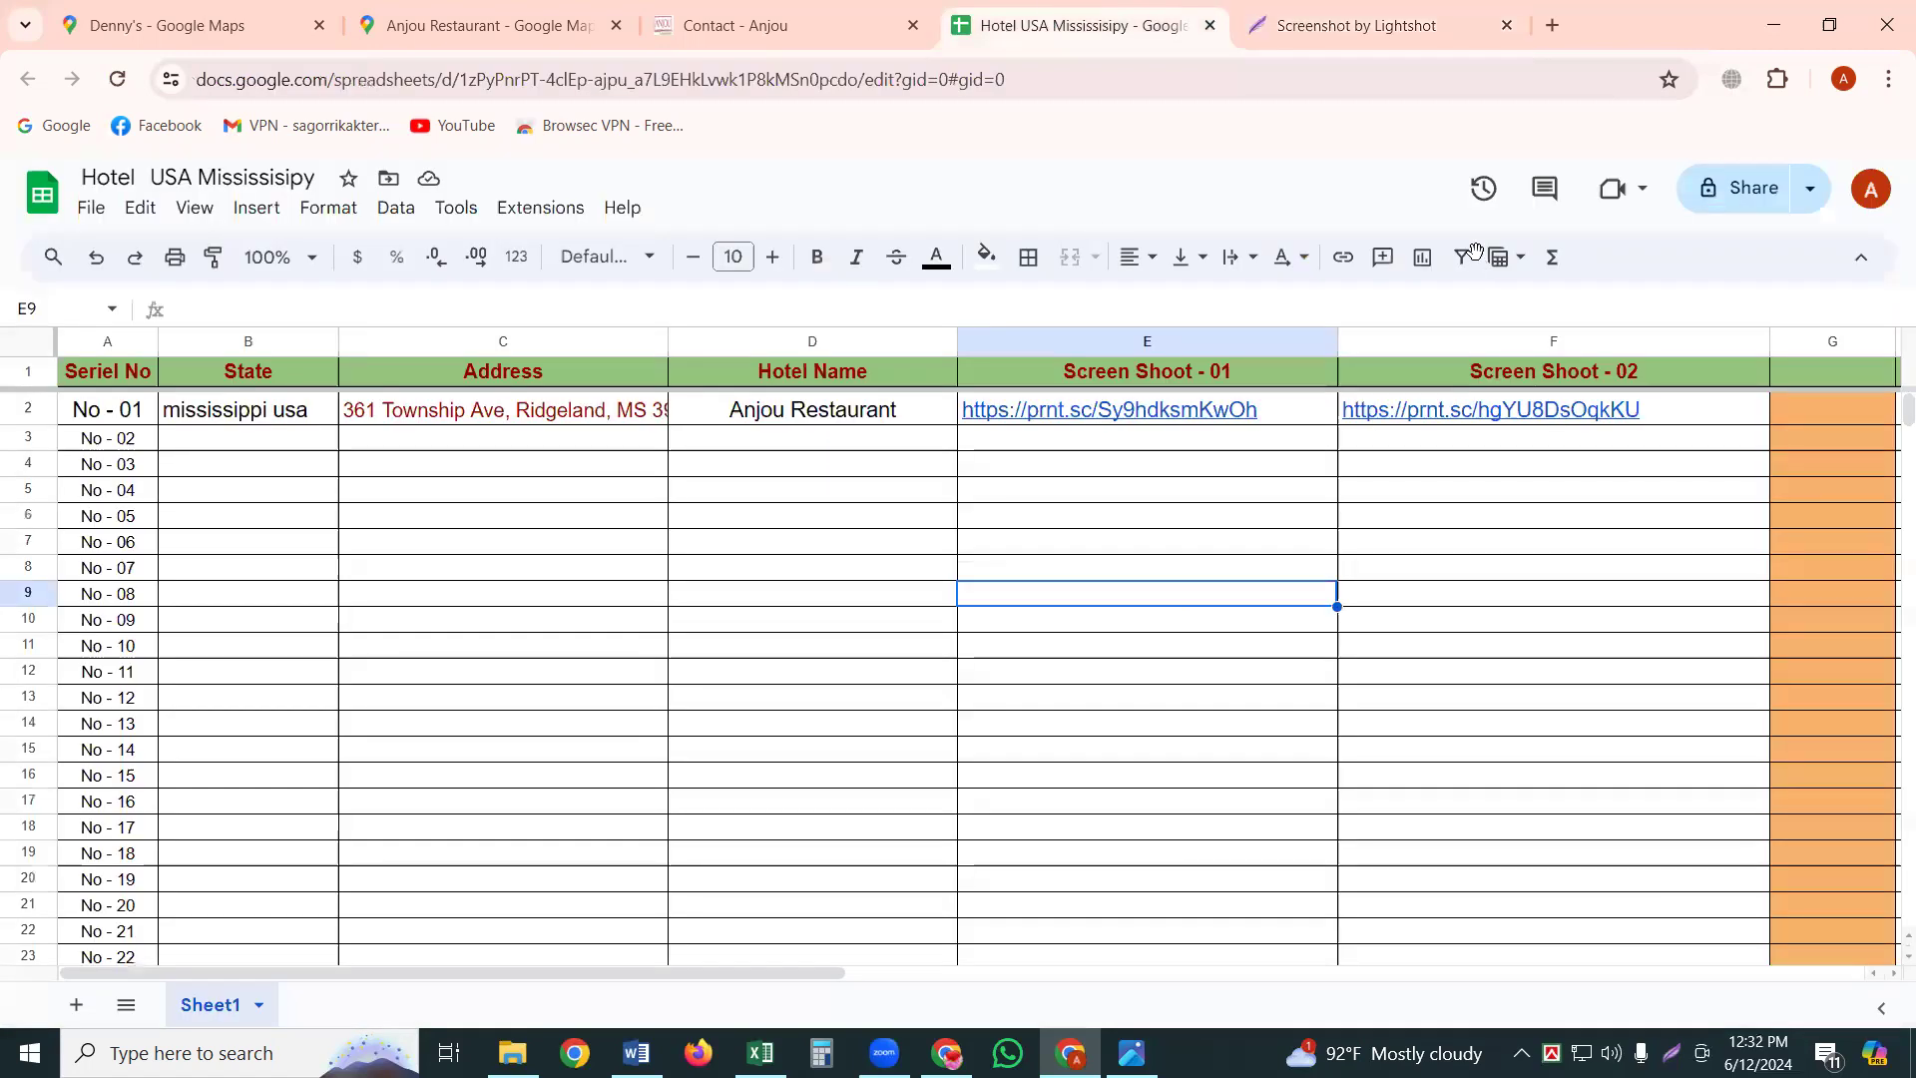
mouse_move(1497, 419)
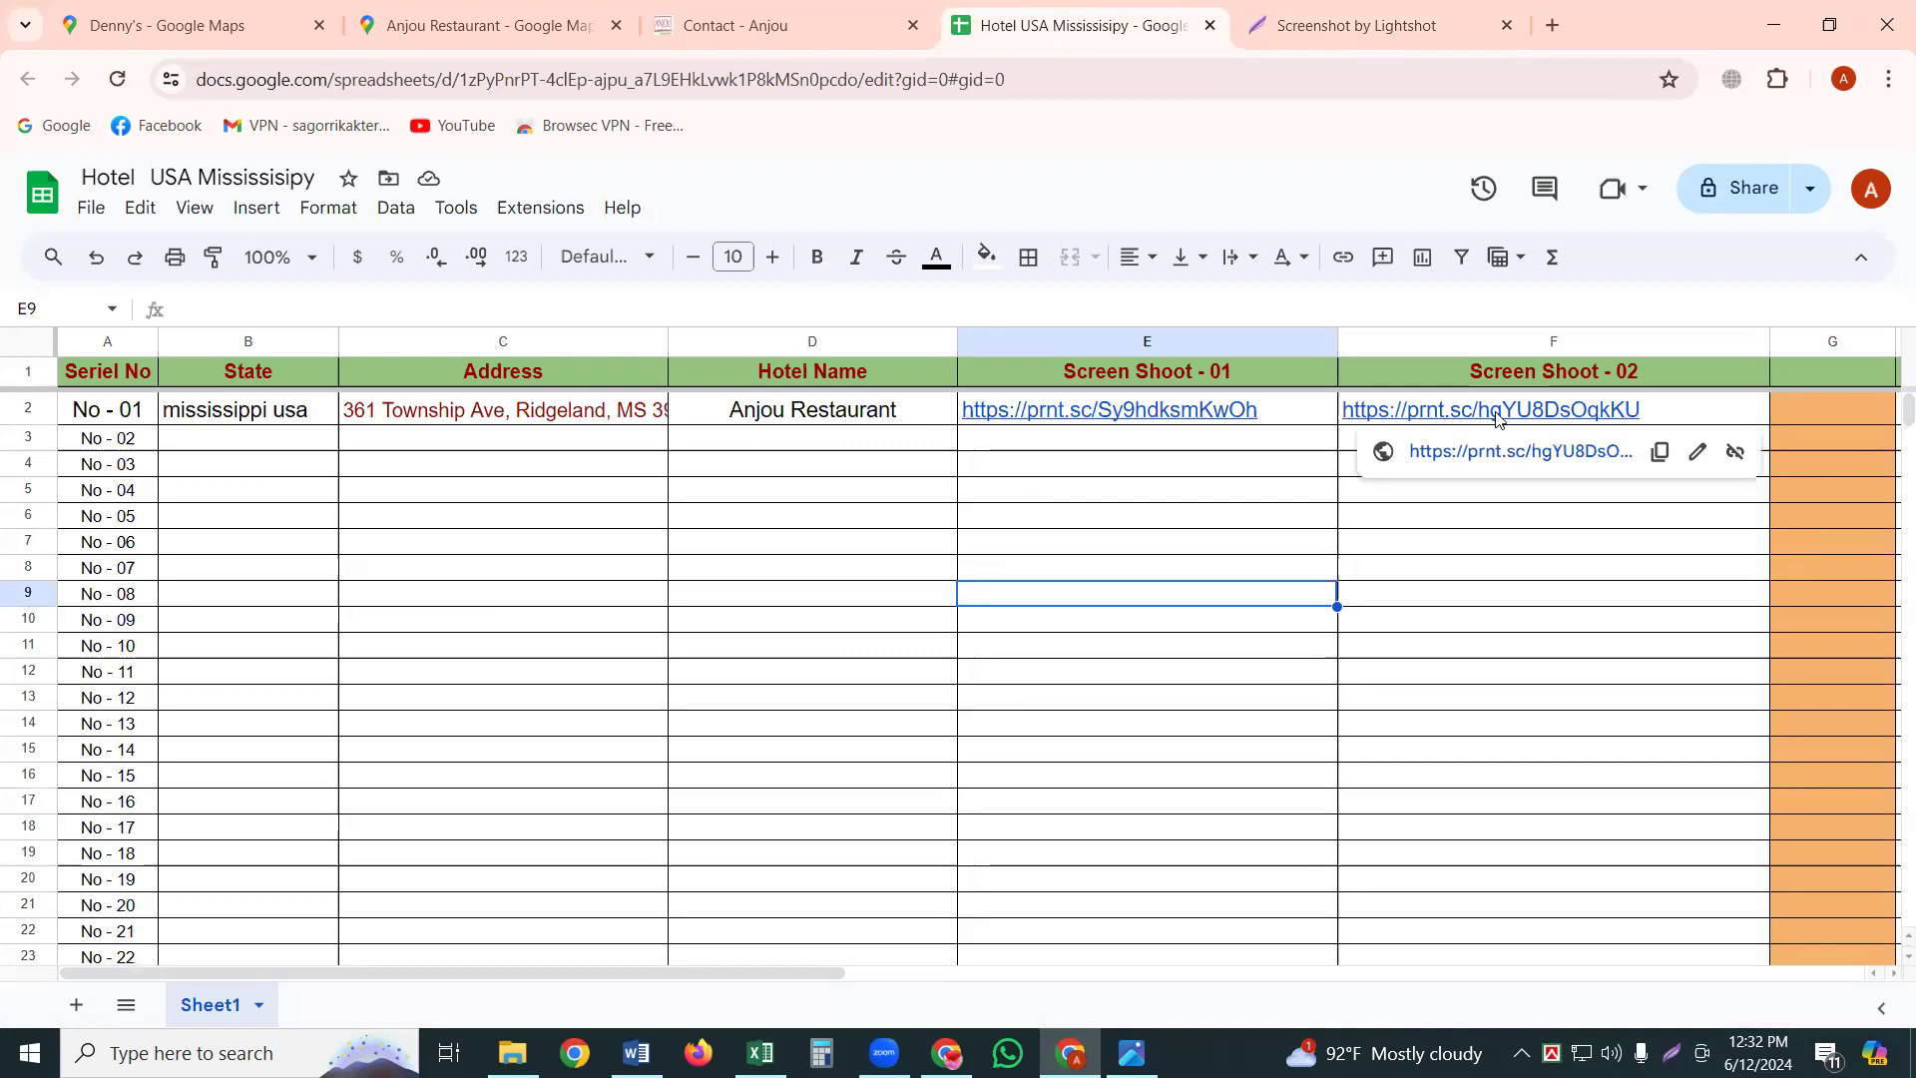
click(1538, 457)
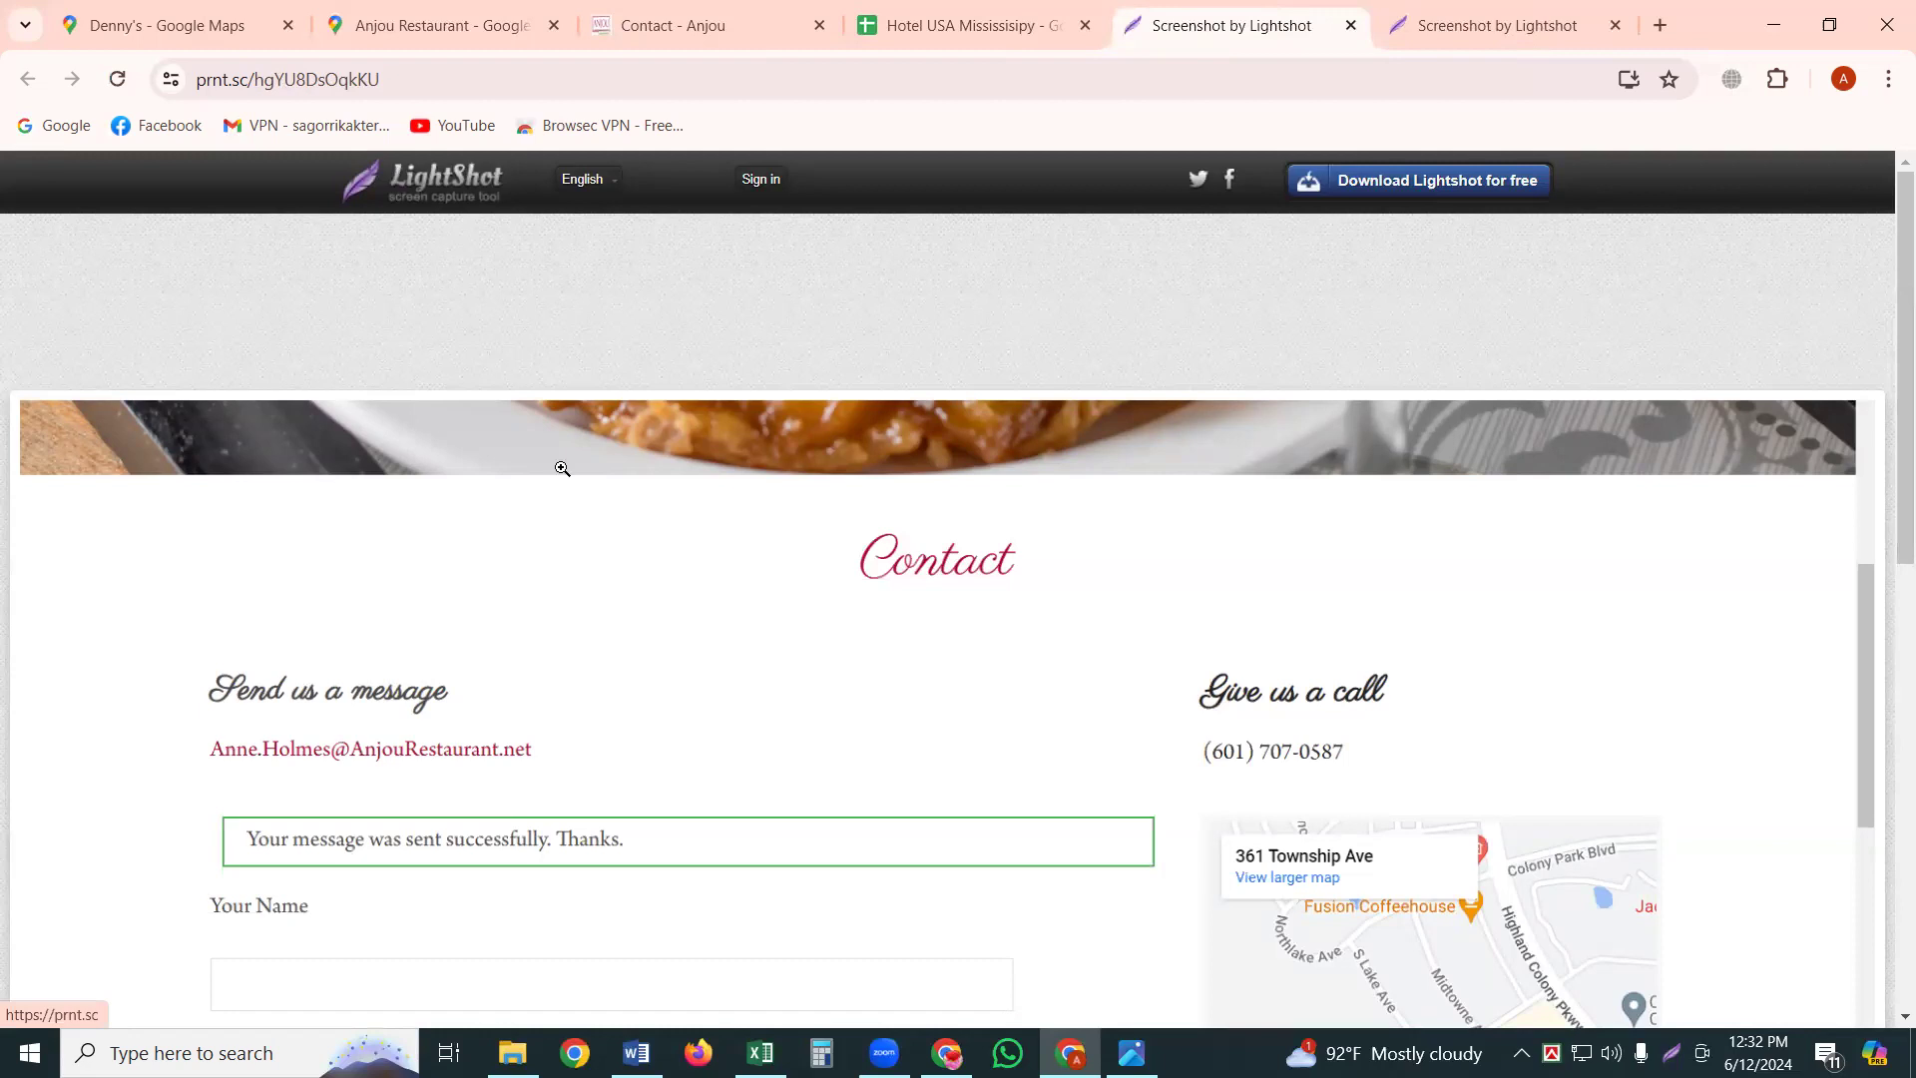
scroll(566, 476, down, 3)
scroll(566, 476, down, 2)
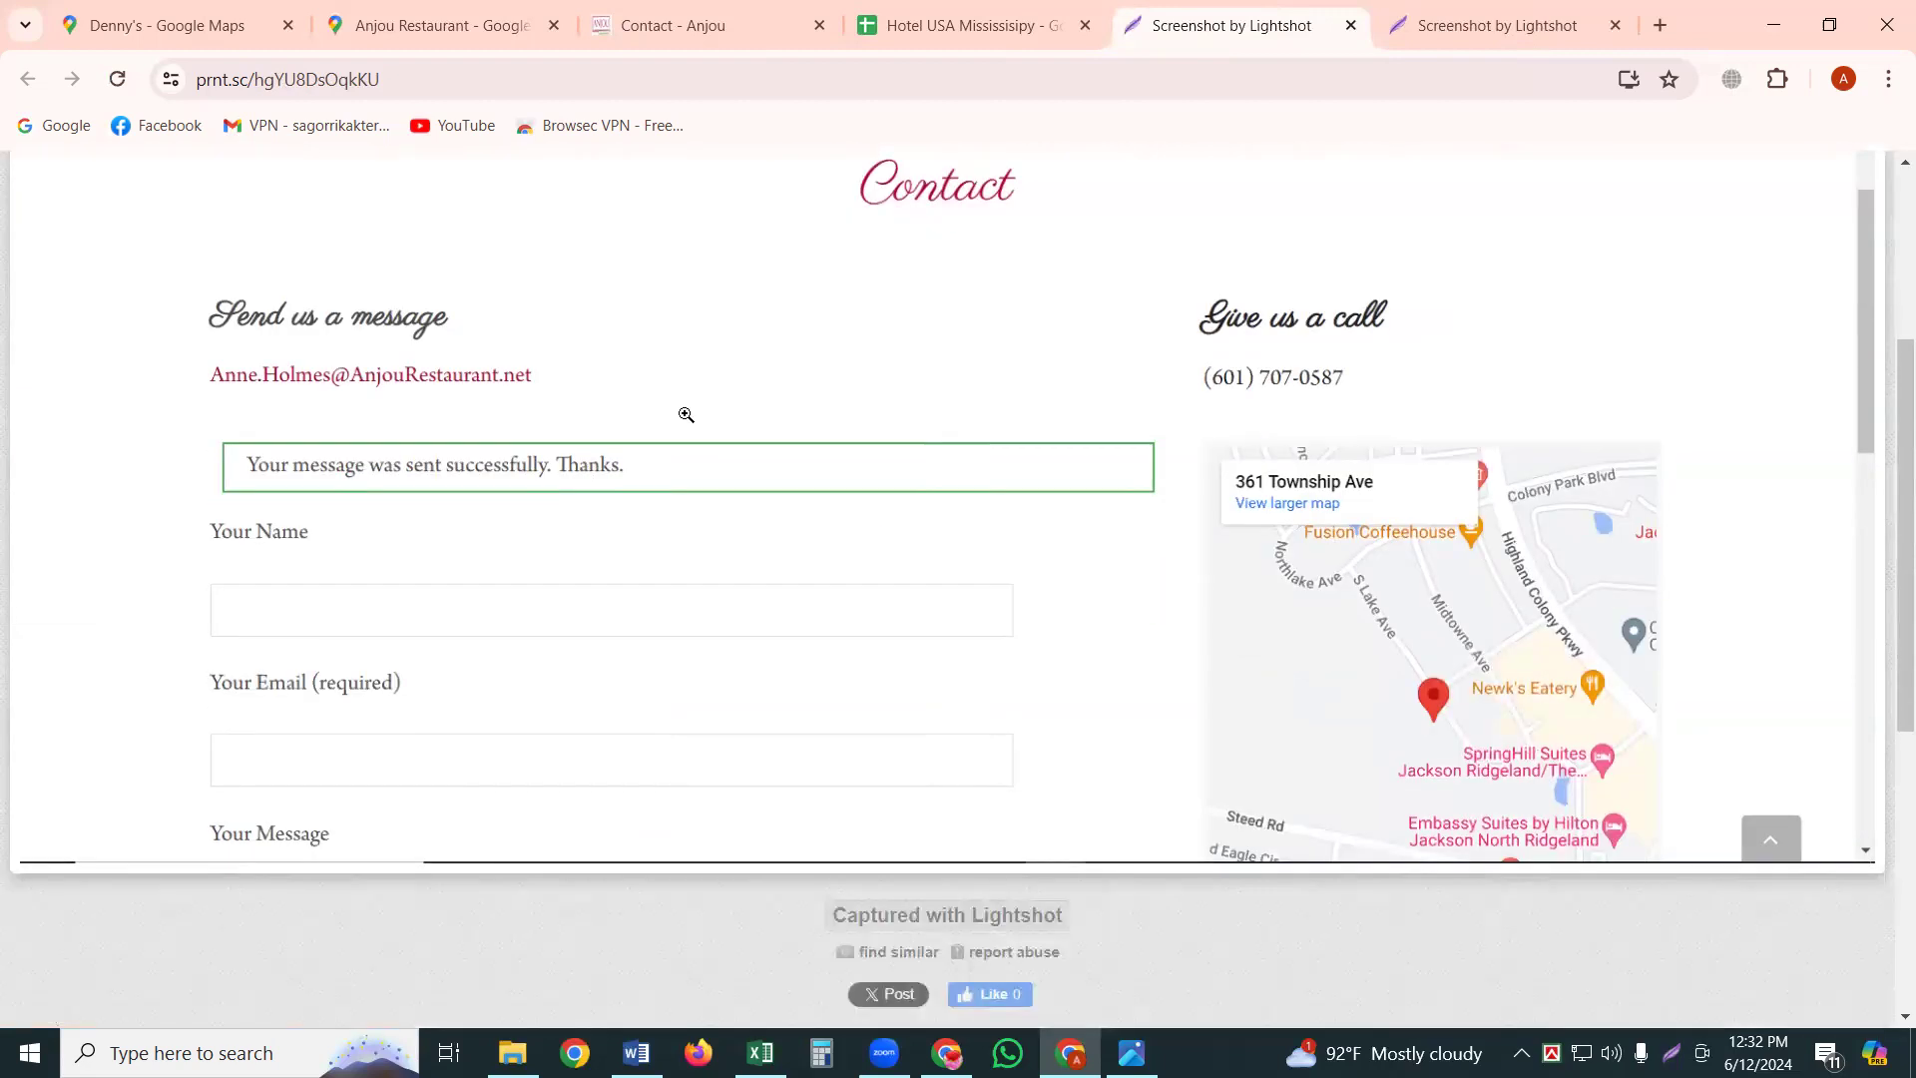
scroll(778, 436, down, 2)
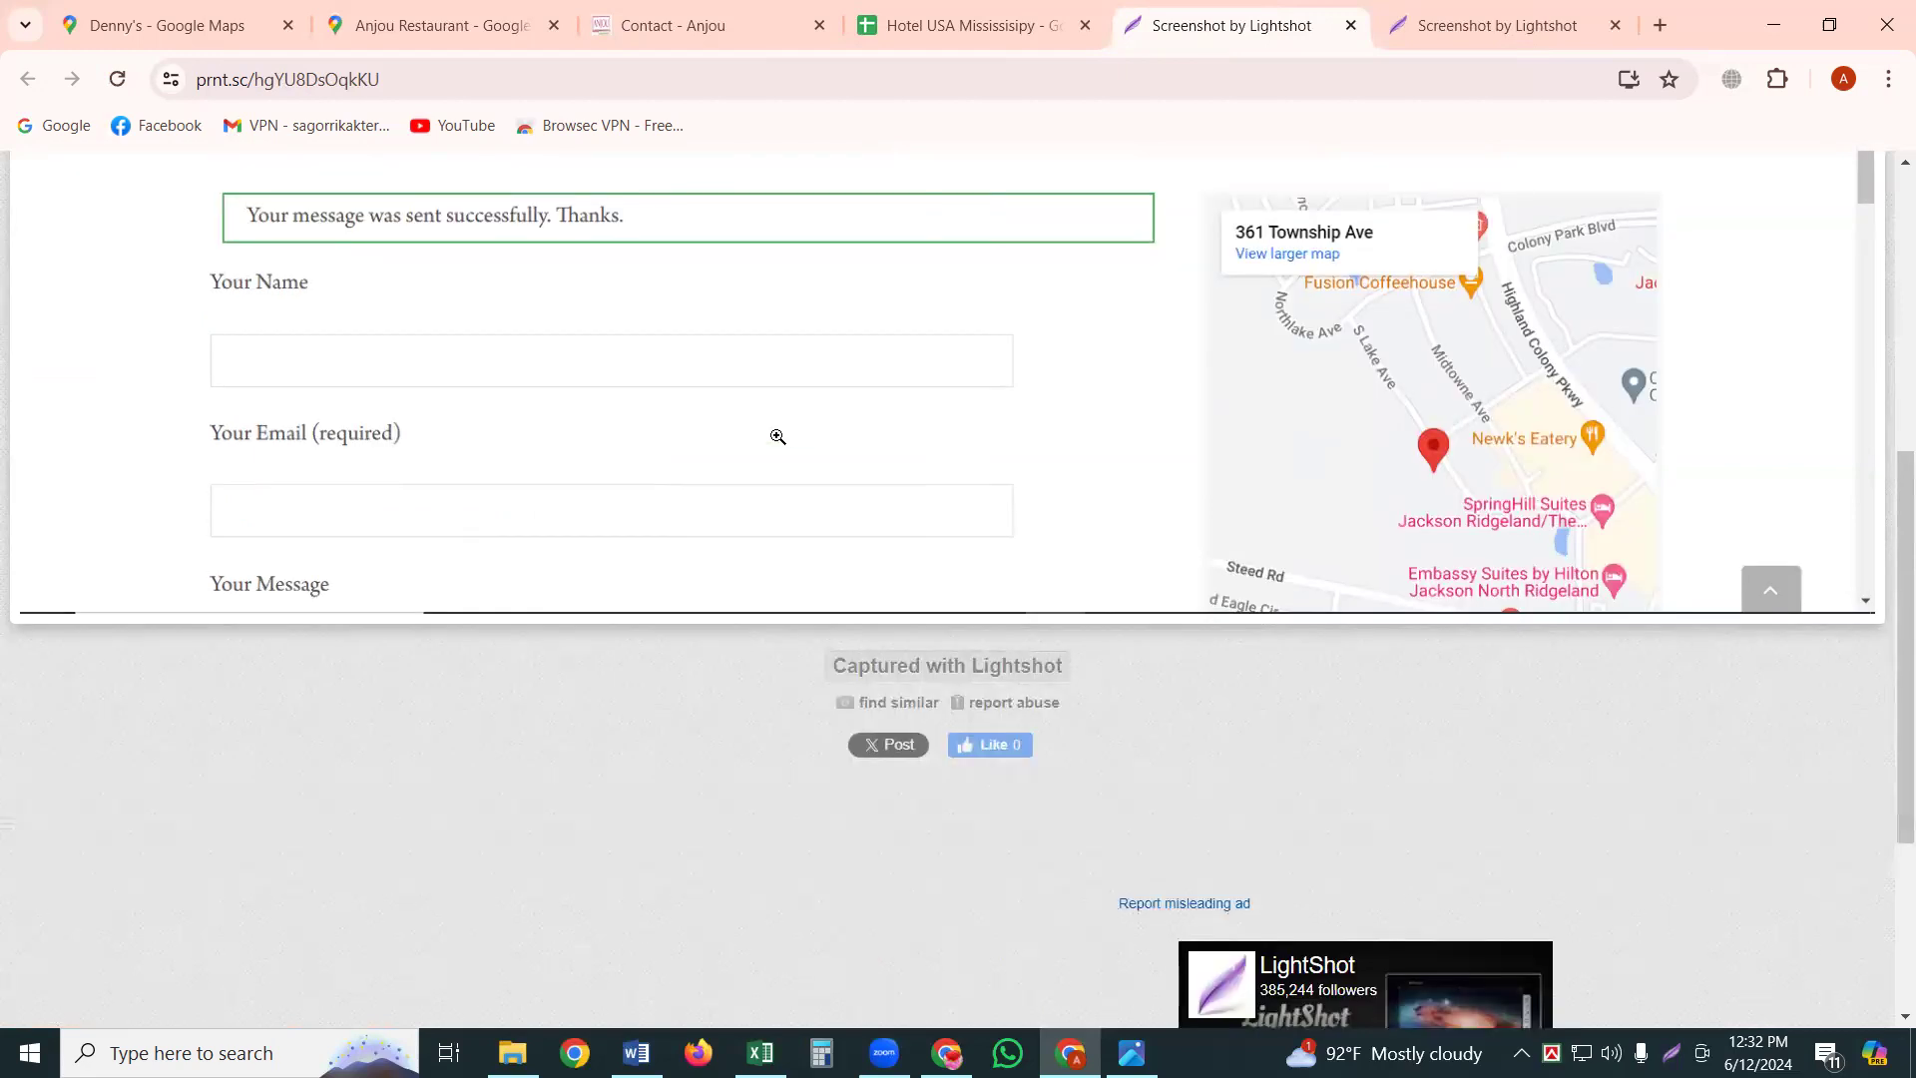
scroll(777, 436, up, 5)
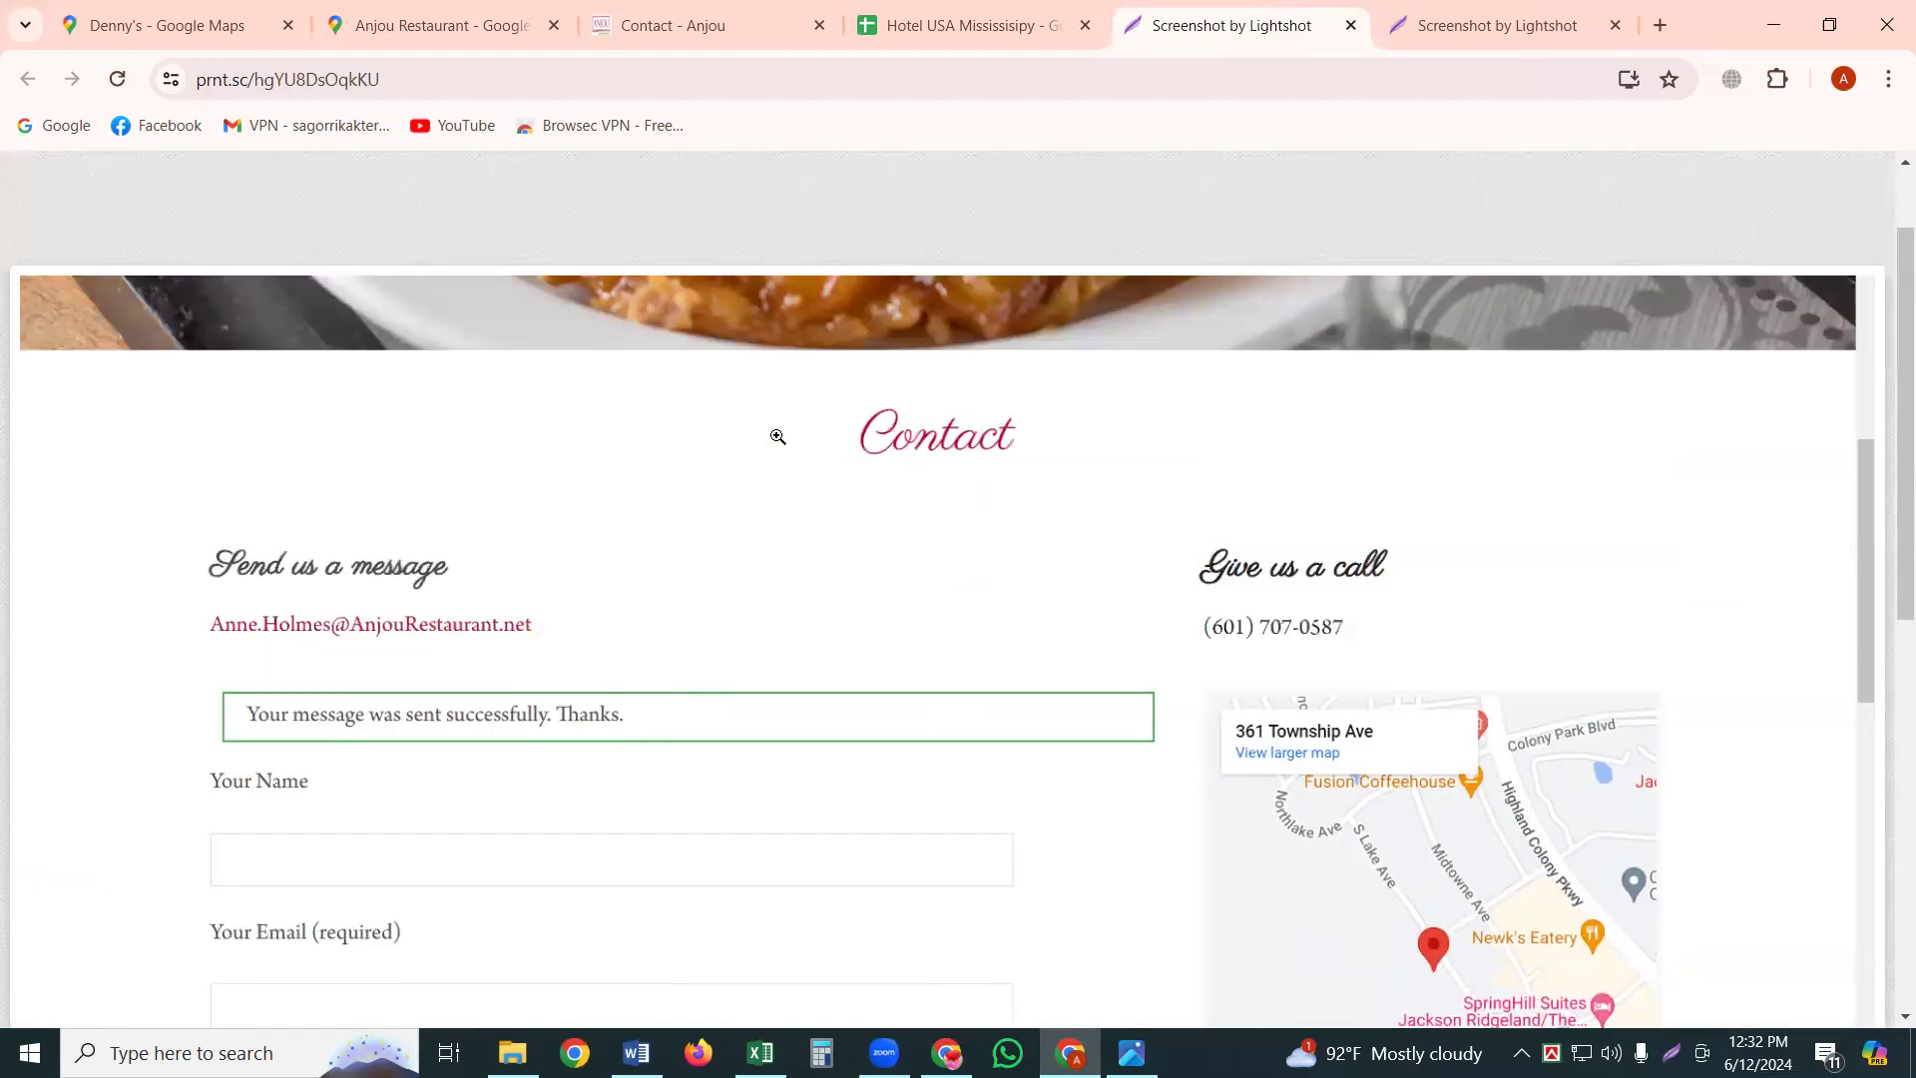
Compare the filled-in form screenshot with the after-submission screenshot, checking the area around the form's status message.
click(1511, 24)
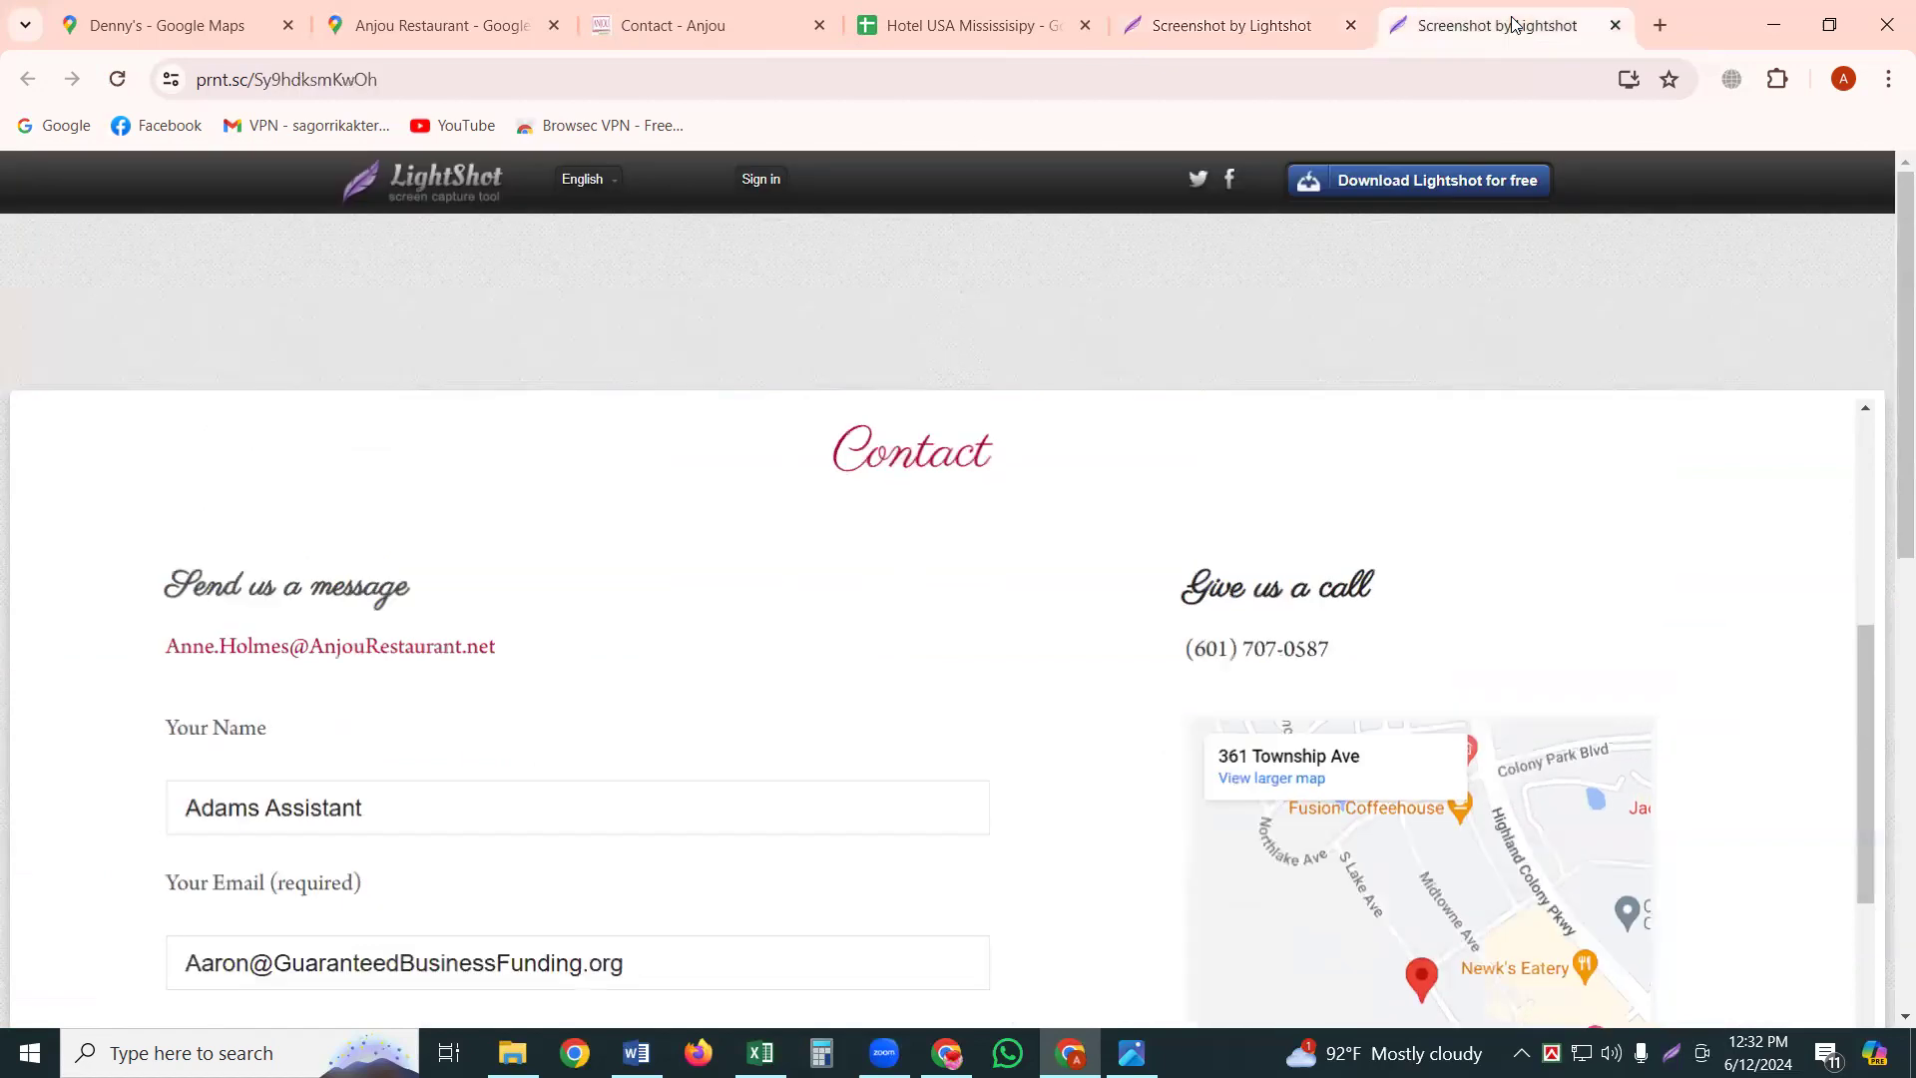
key(ctrl+shift+Tab)
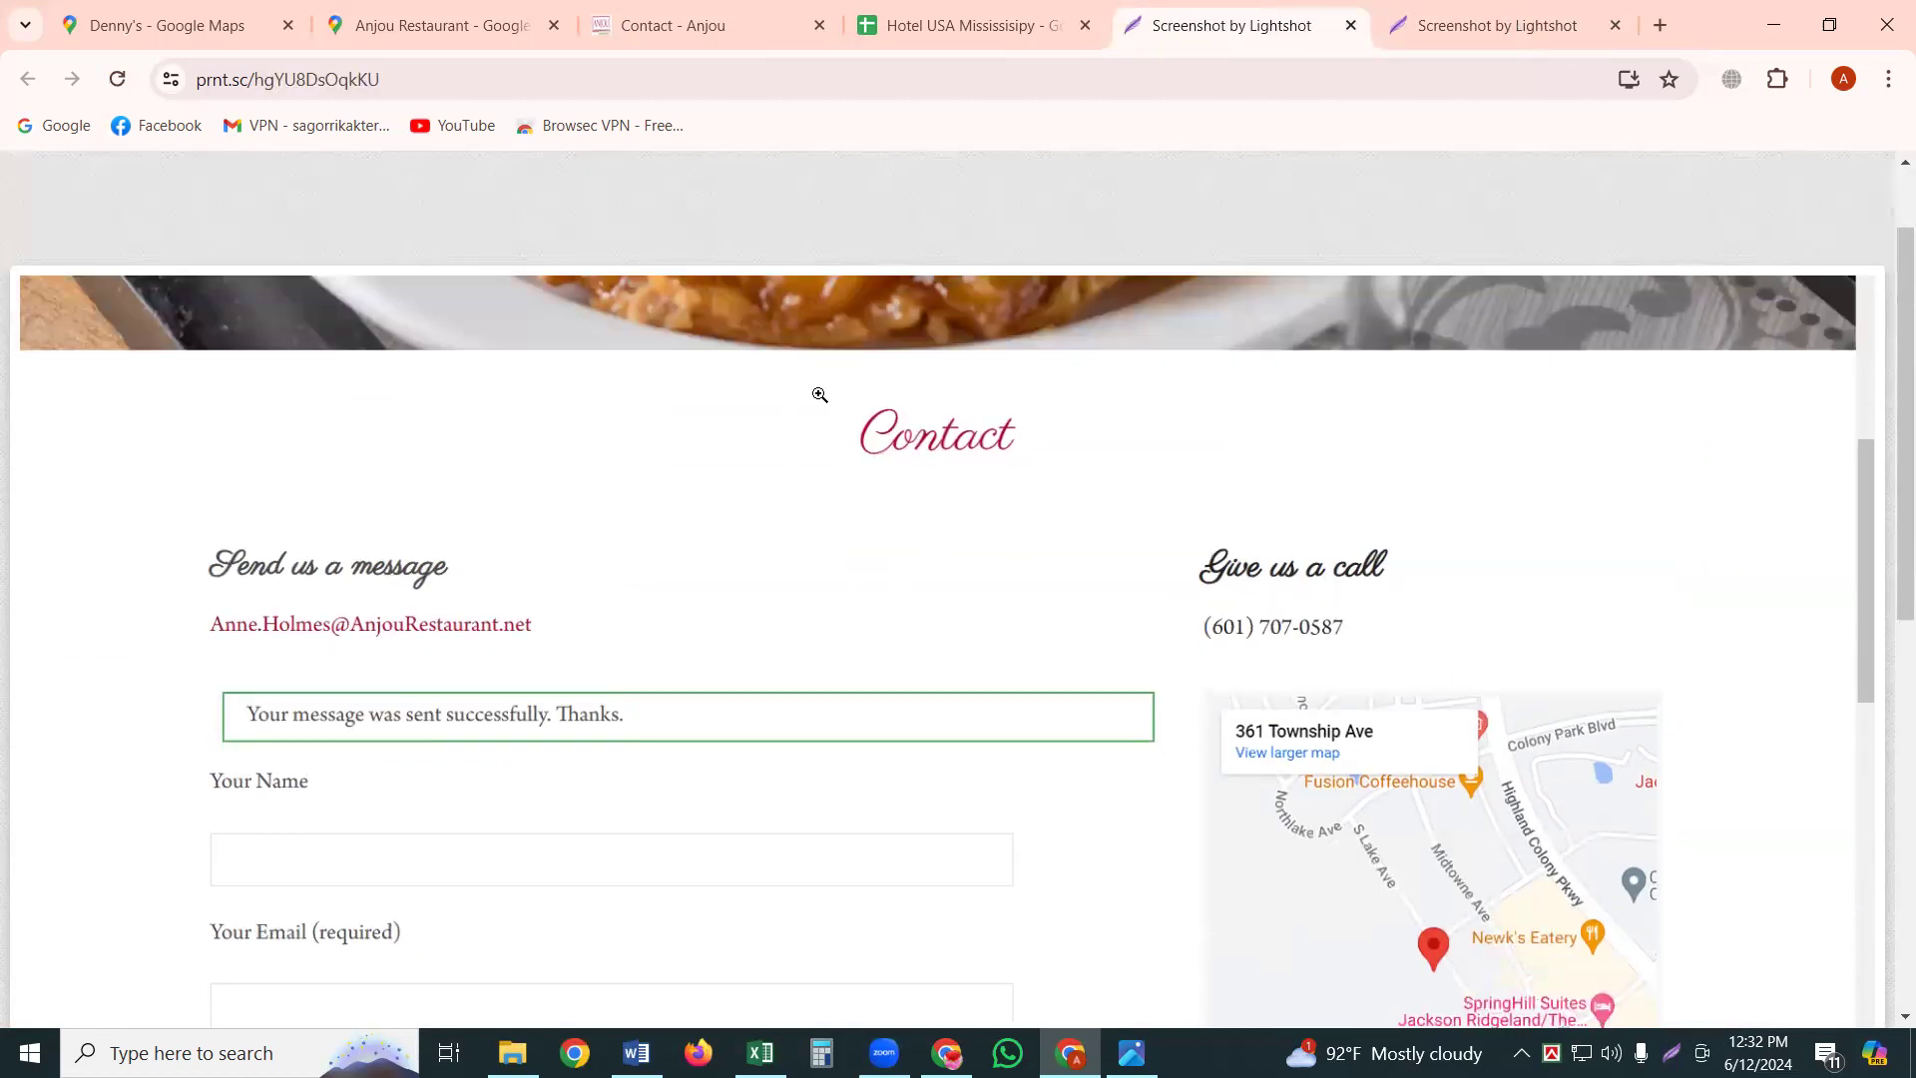
scroll(819, 410, down, 1)
scroll(820, 419, down, 3)
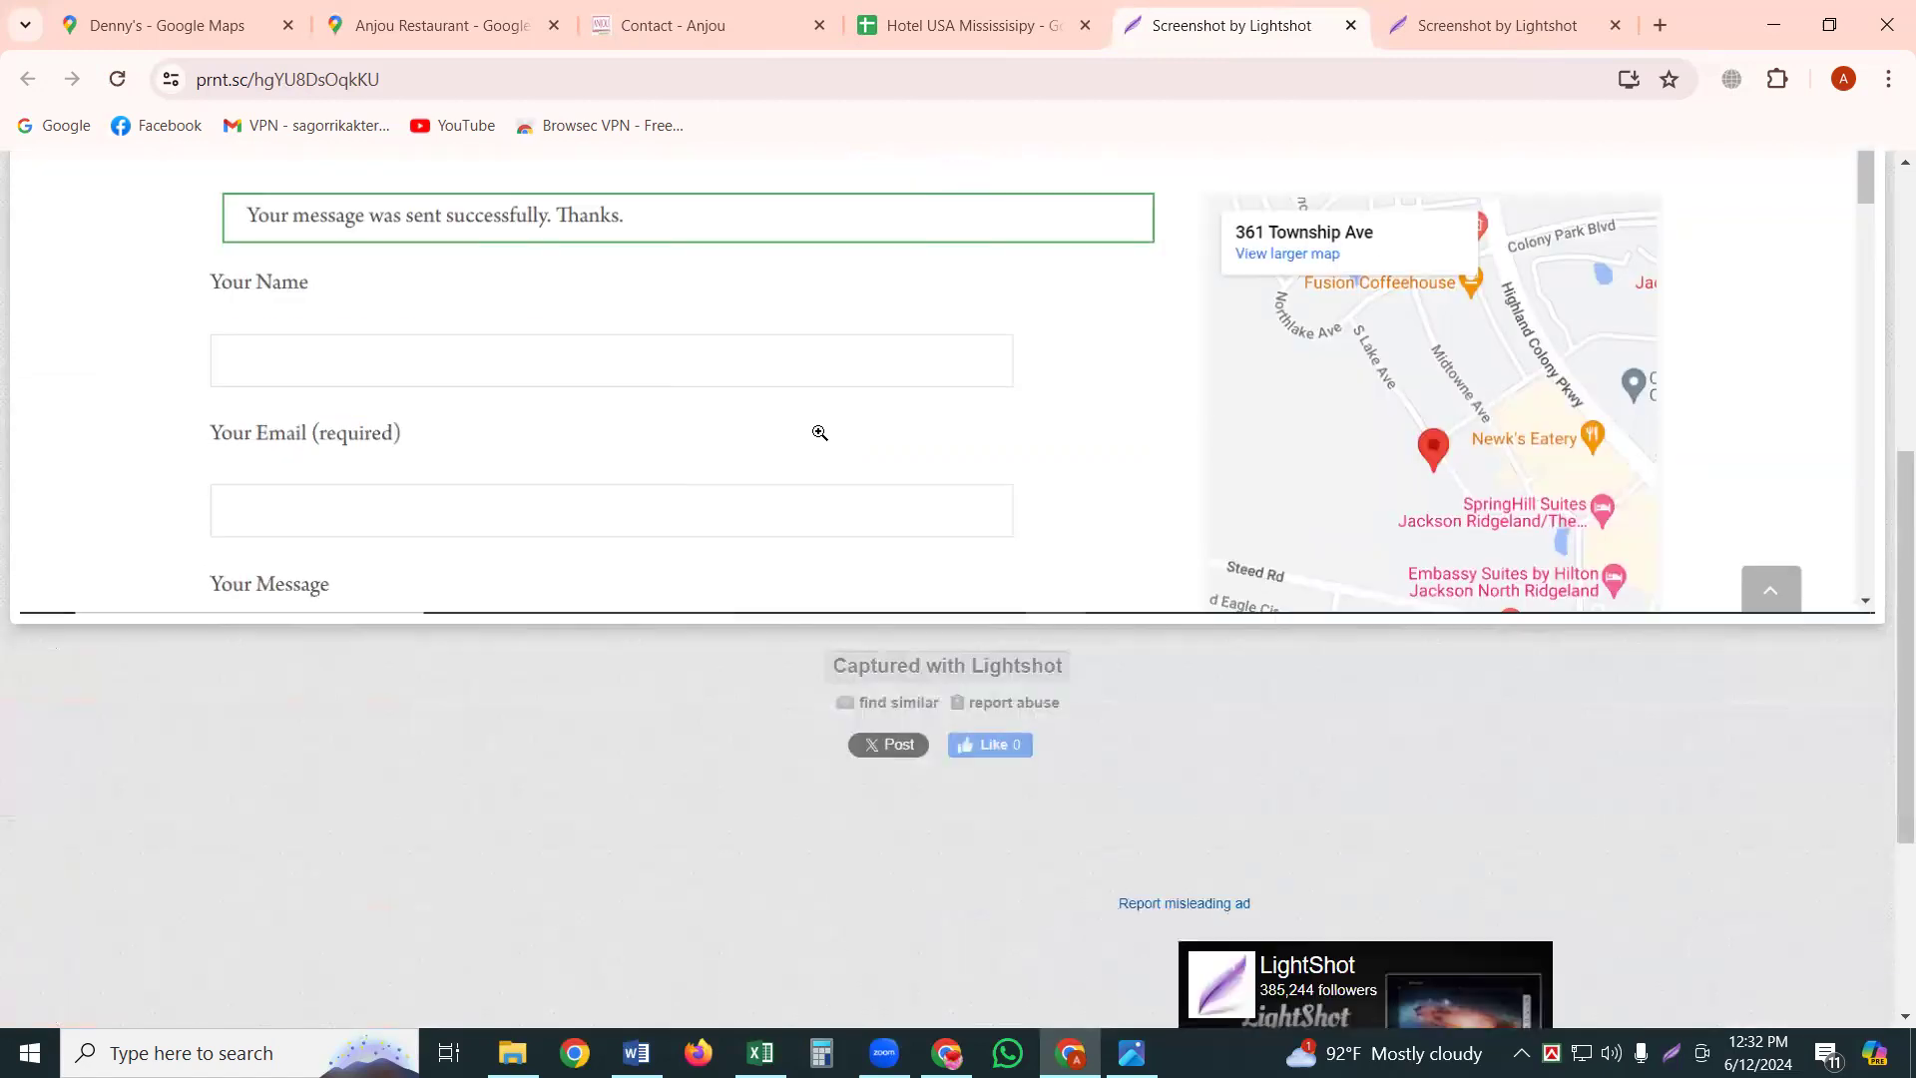
scroll(818, 429, up, 3)
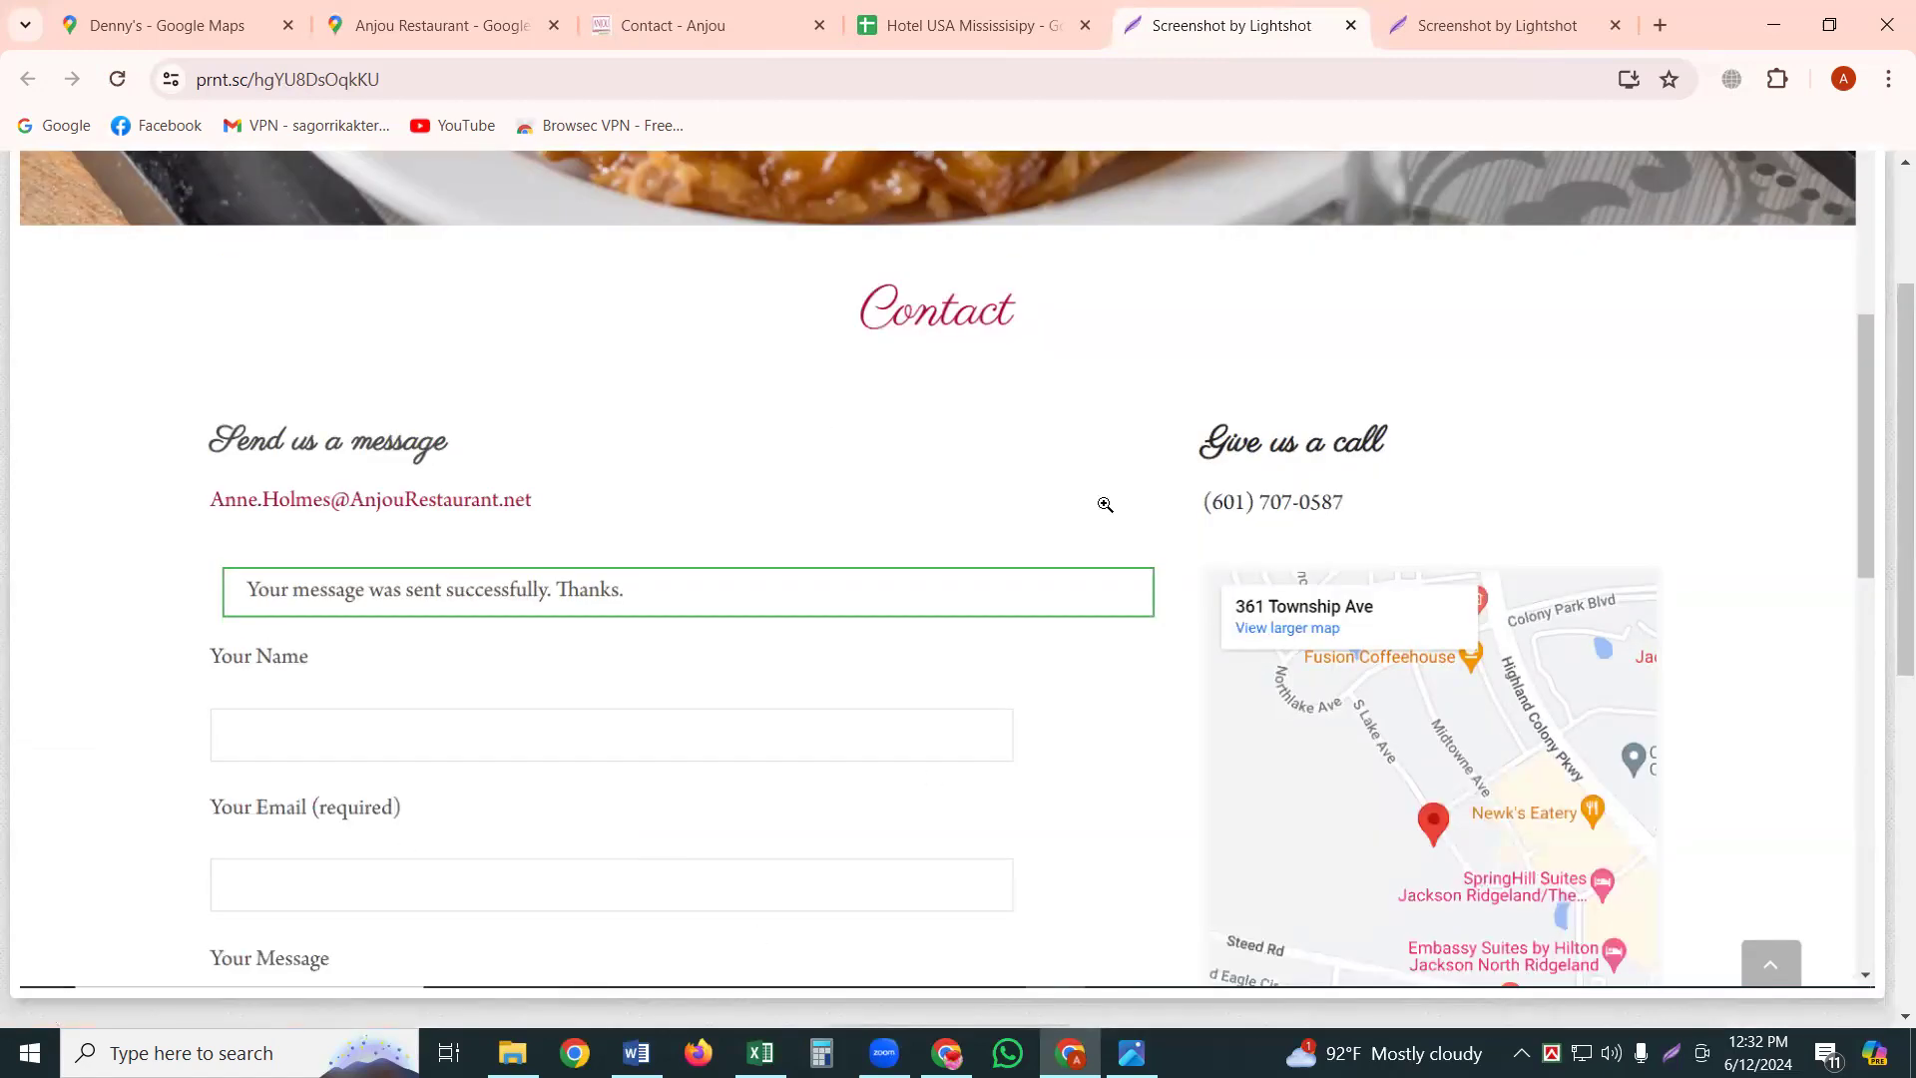